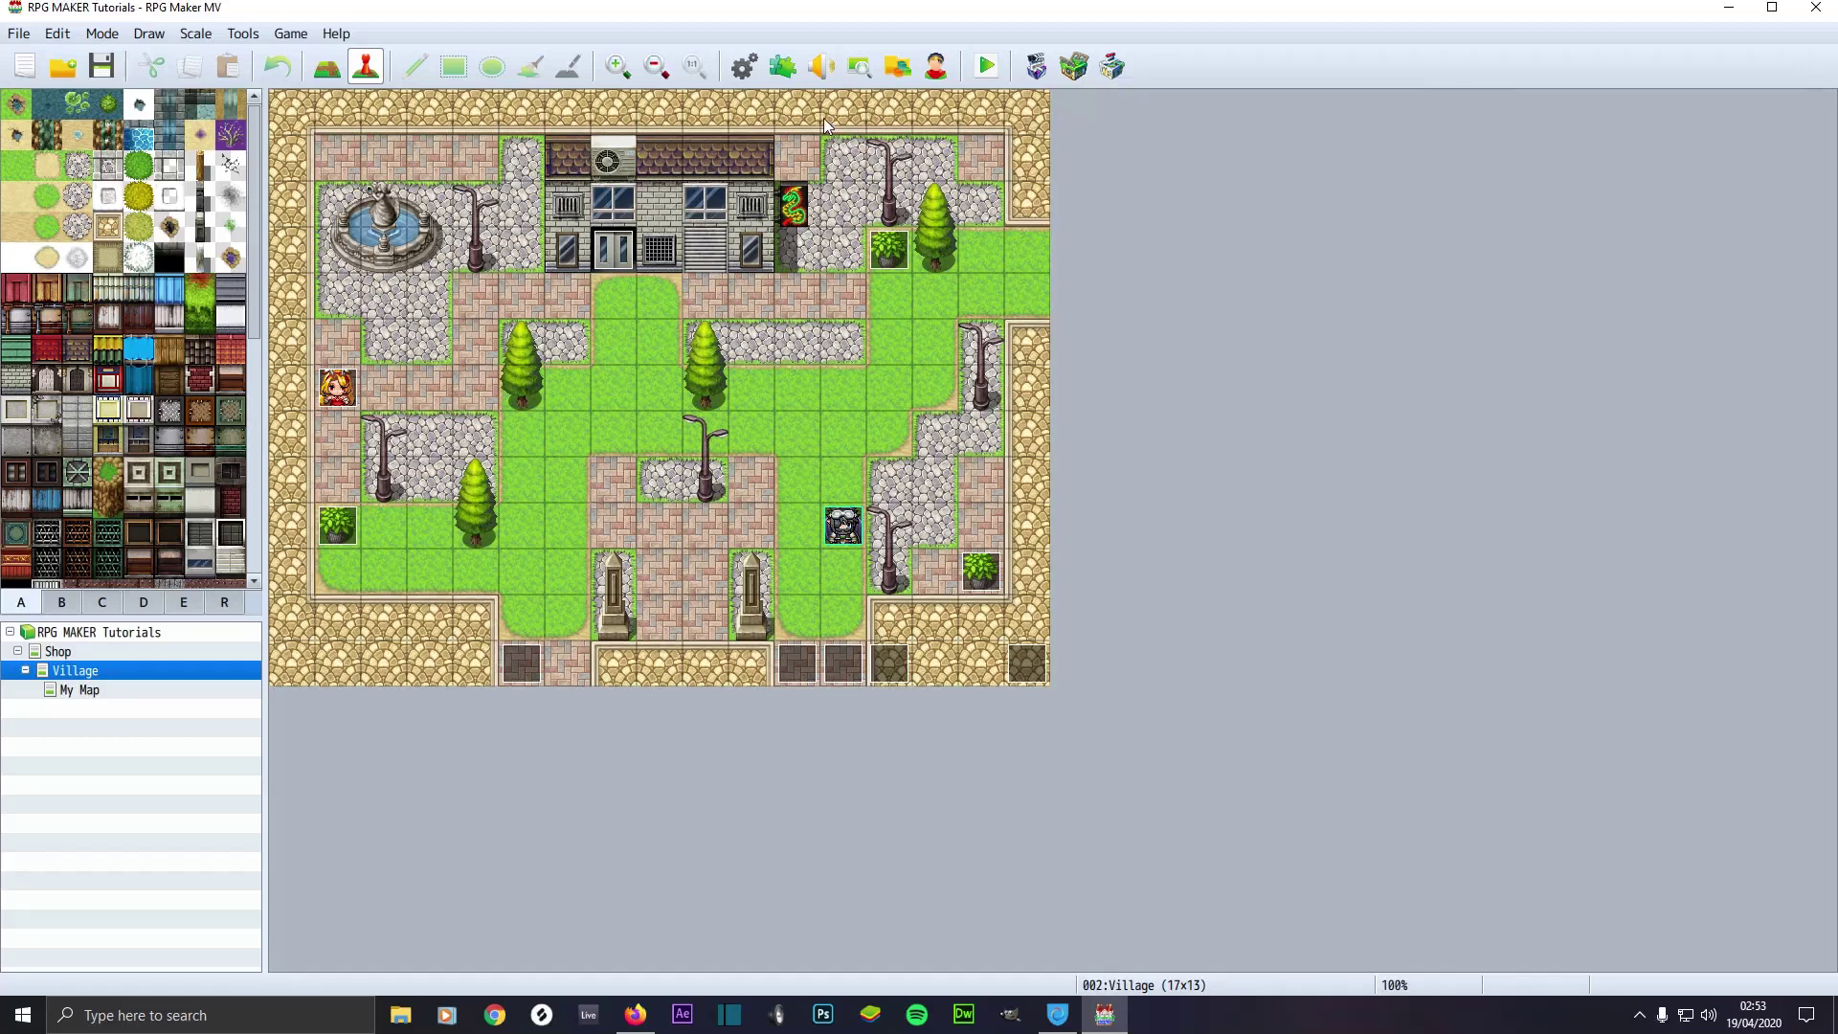
# - Review the list of installed plugins in the Plugin Manager, including the settings window for an unused plugin slot
pyautogui.click(783, 69)
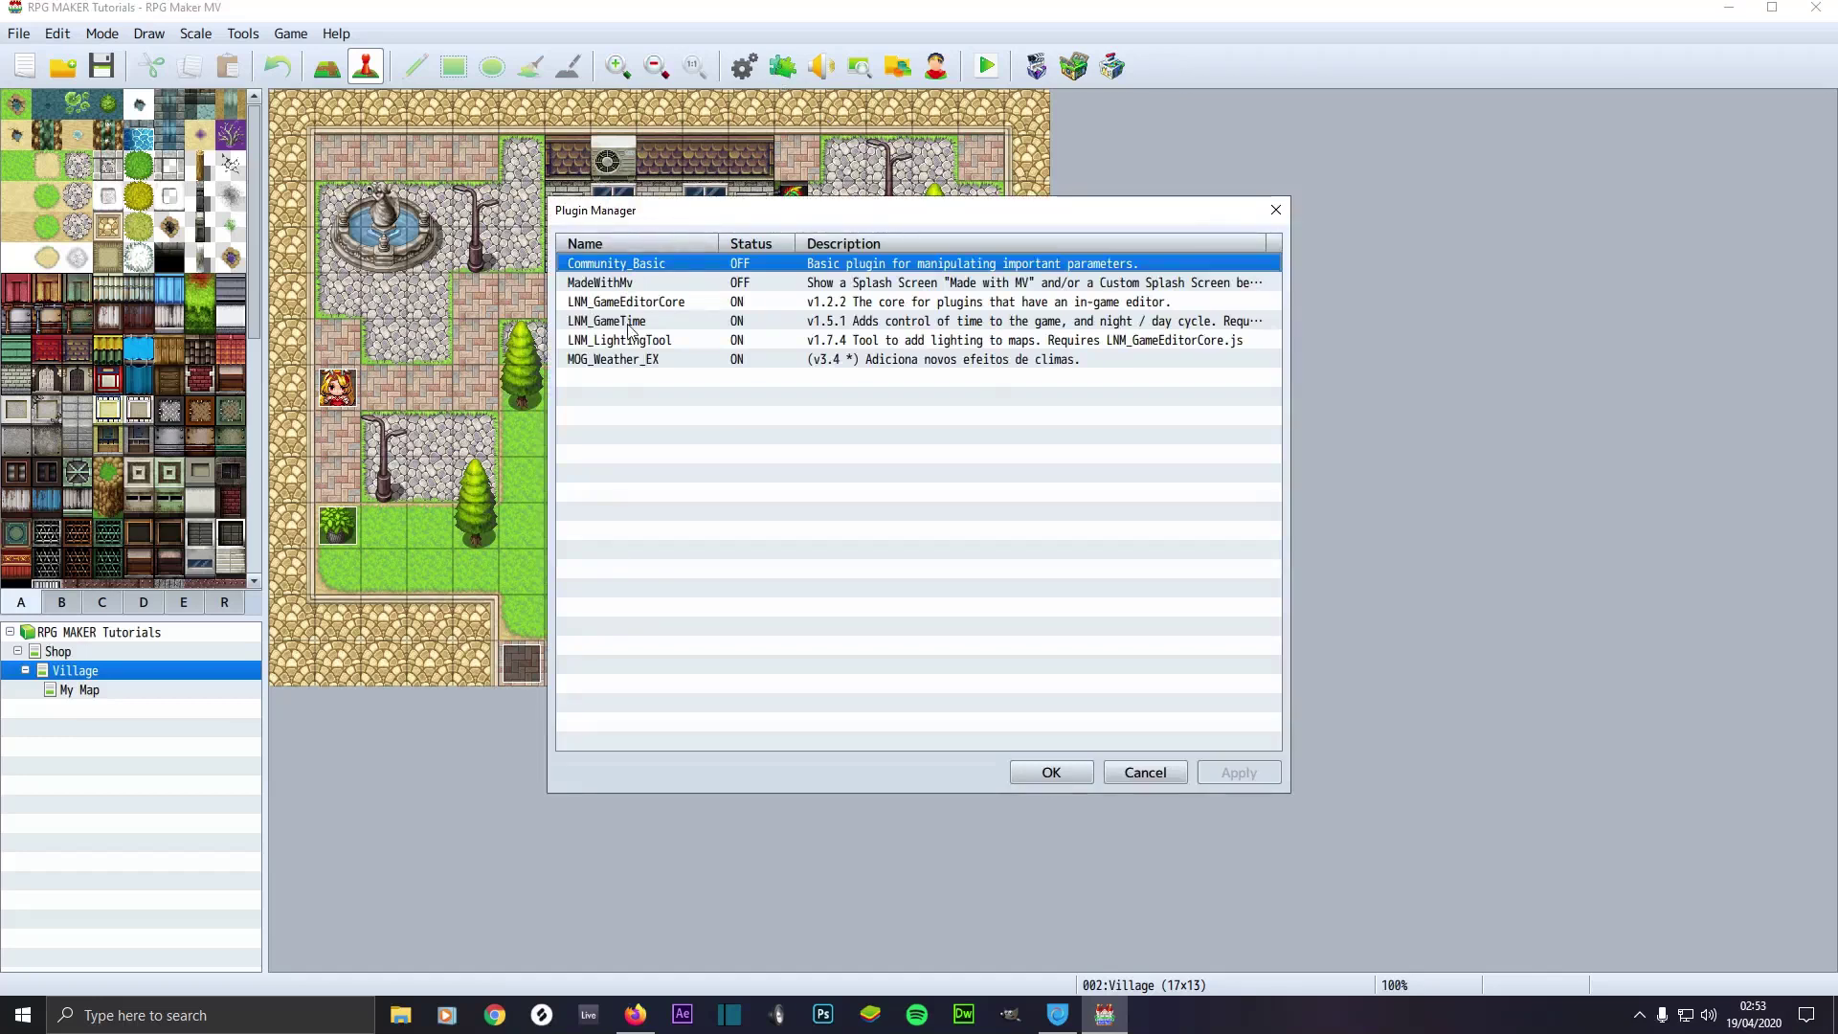
pyautogui.click(623, 379)
pyautogui.doubleClick(624, 379)
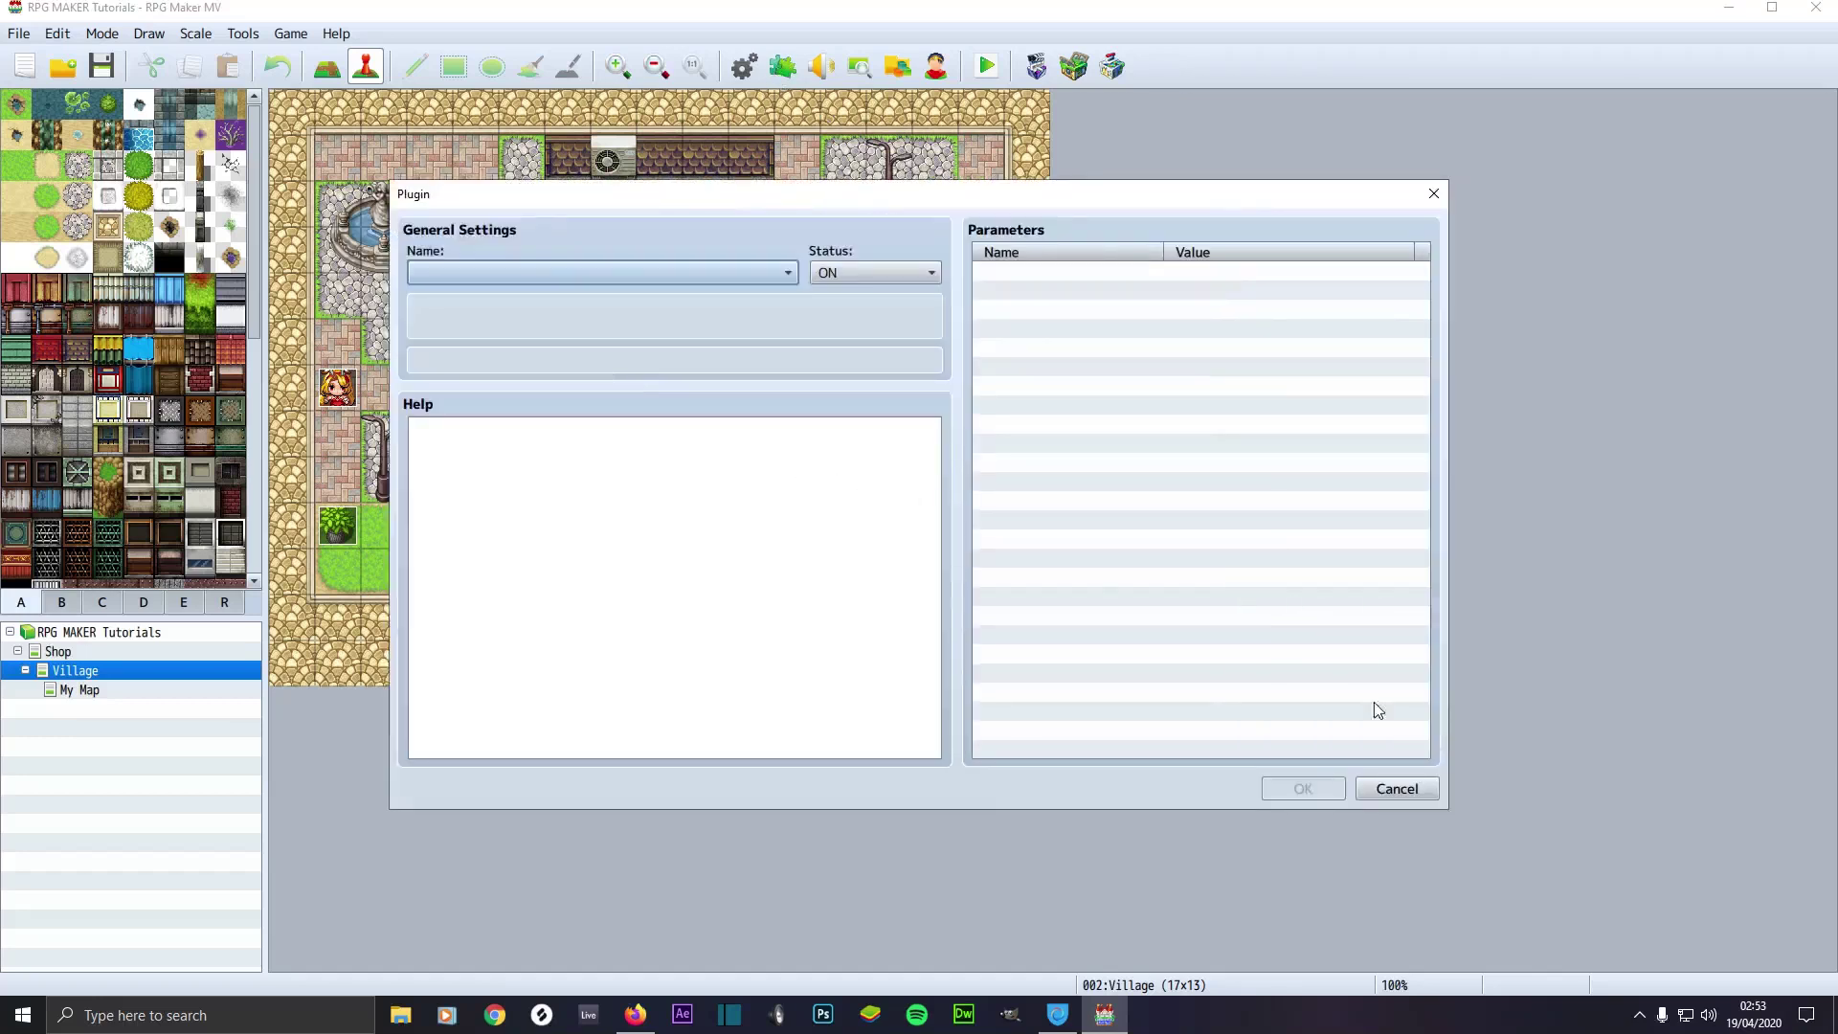
pyautogui.click(1395, 784)
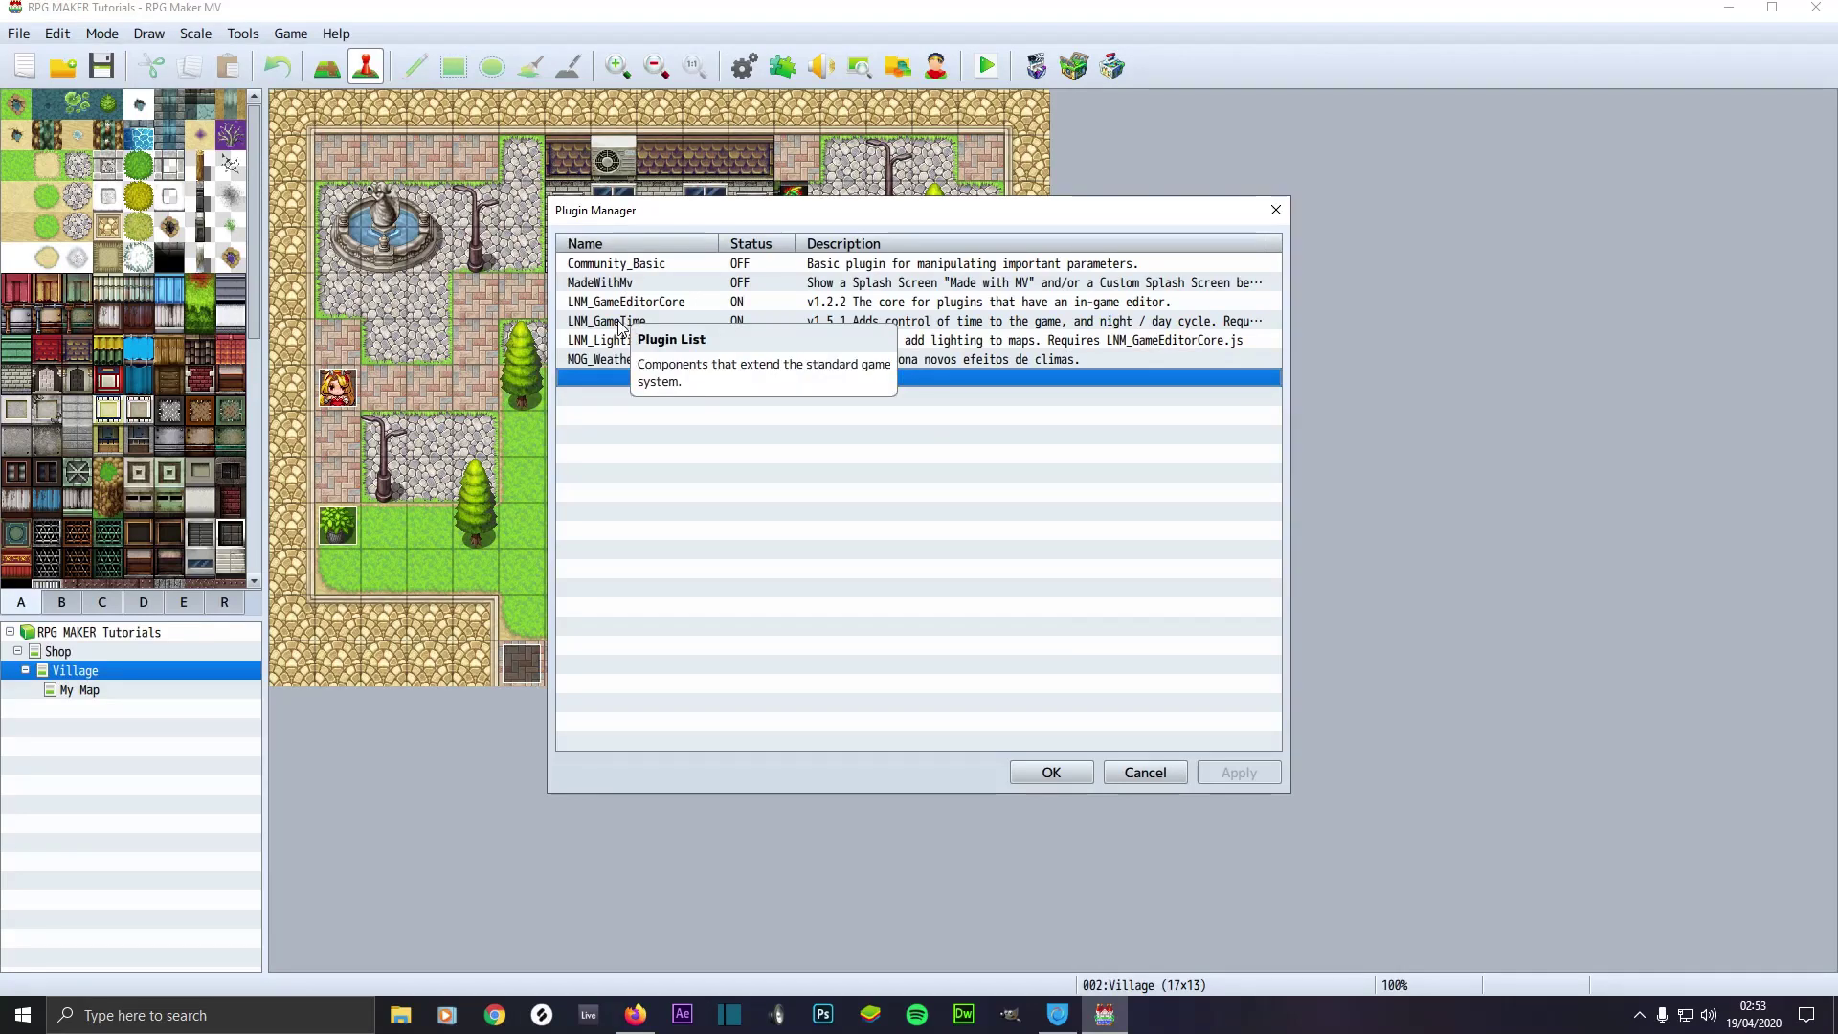
pyautogui.click(1082, 771)
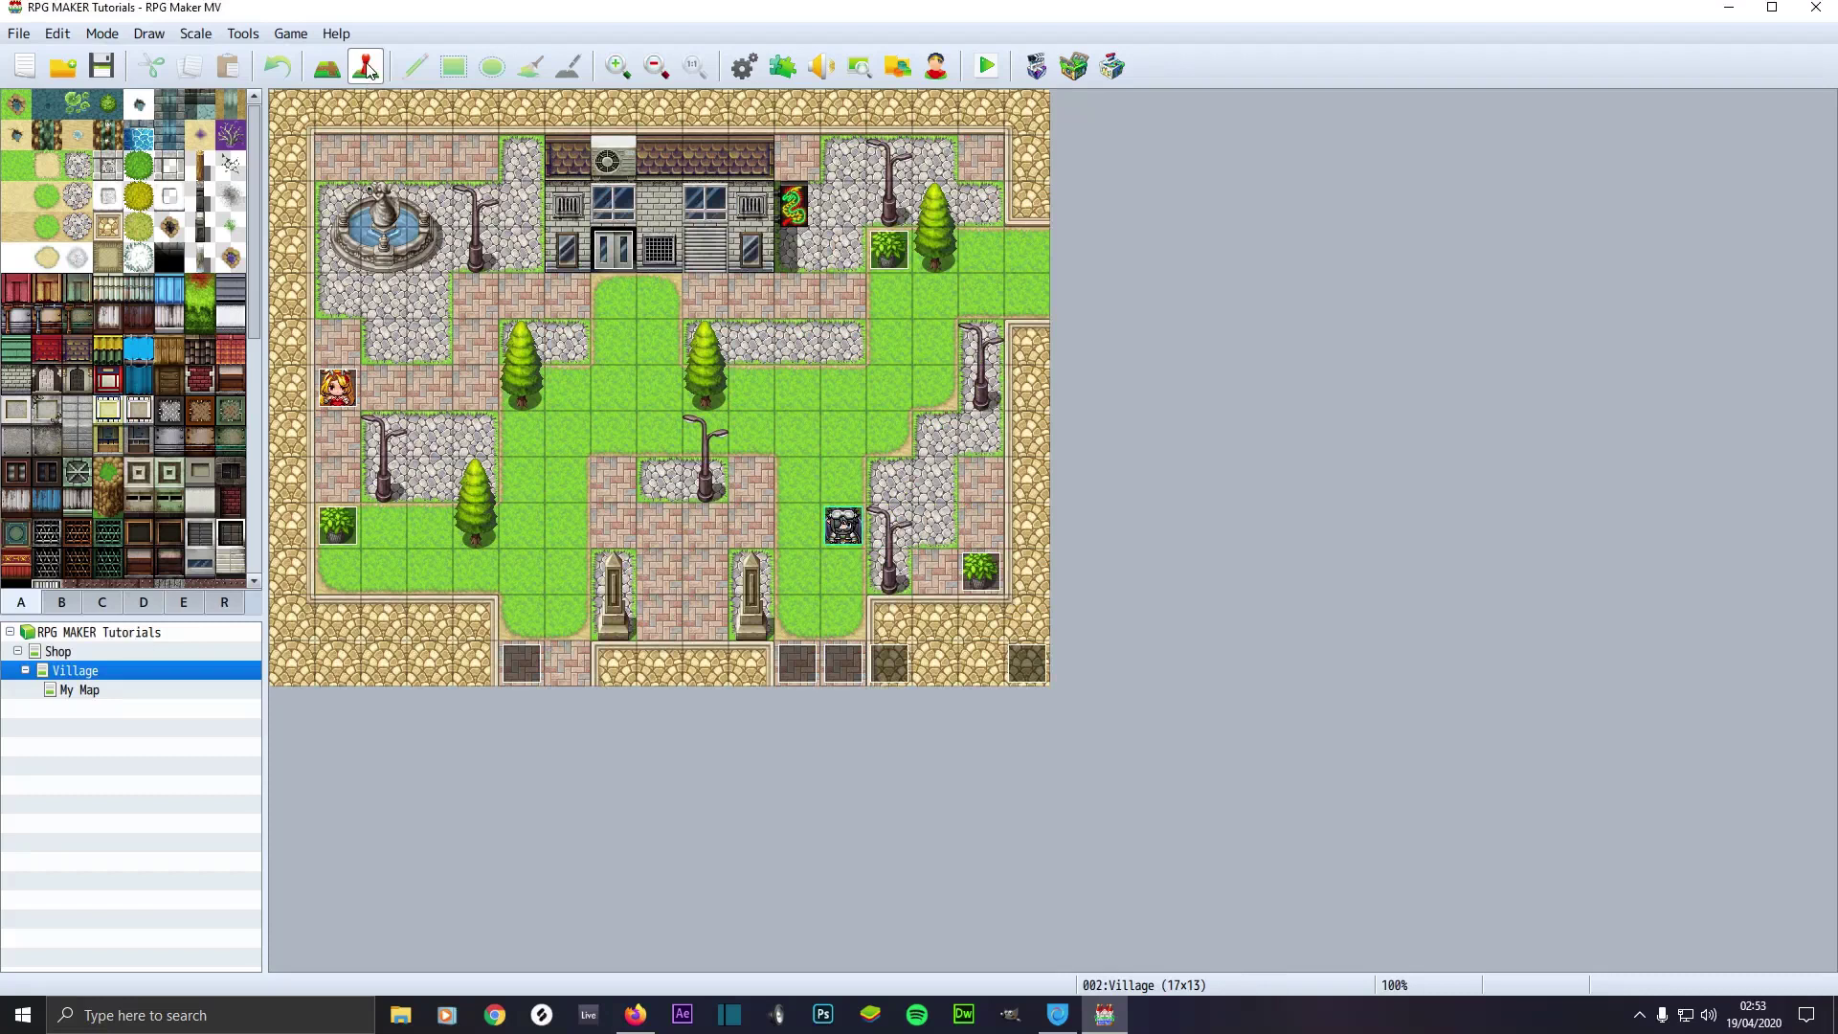
# - Open the event at tile (5,12) of the Village map for editing
pyautogui.click(528, 662)
pyautogui.doubleClick(527, 662)
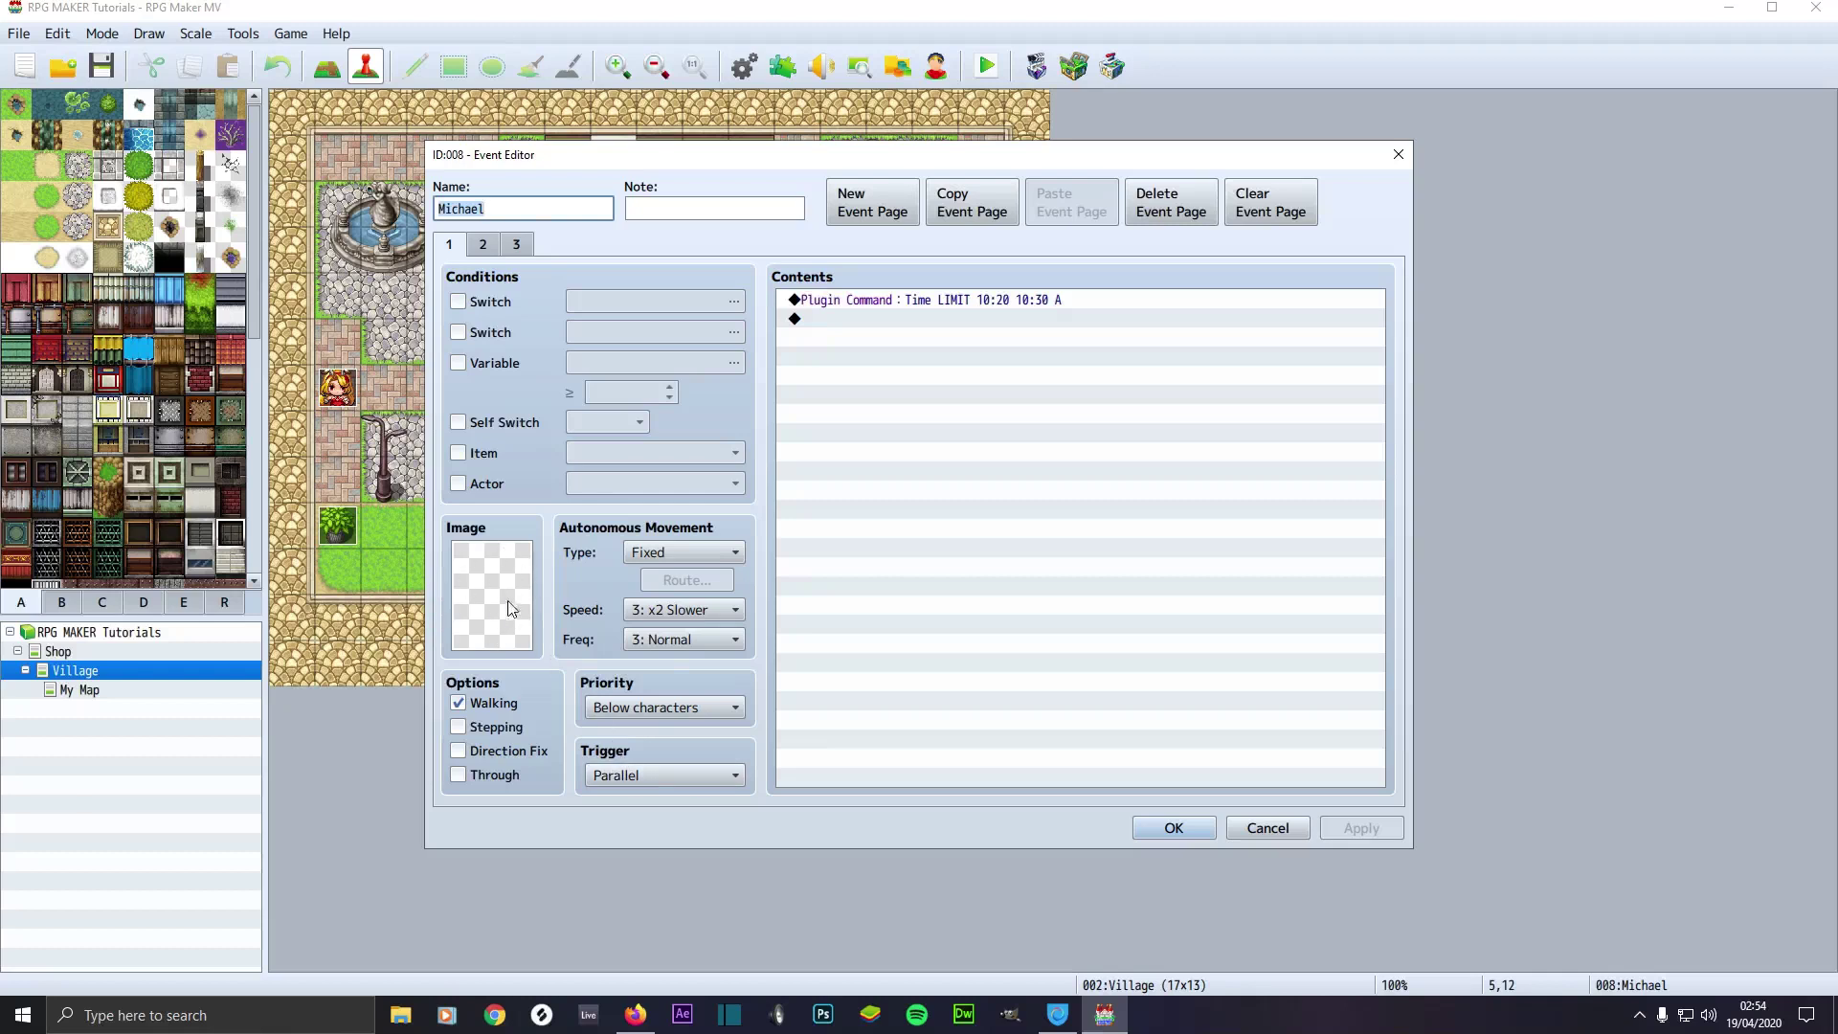
pyautogui.doubleClick(839, 327)
pyautogui.click(920, 253)
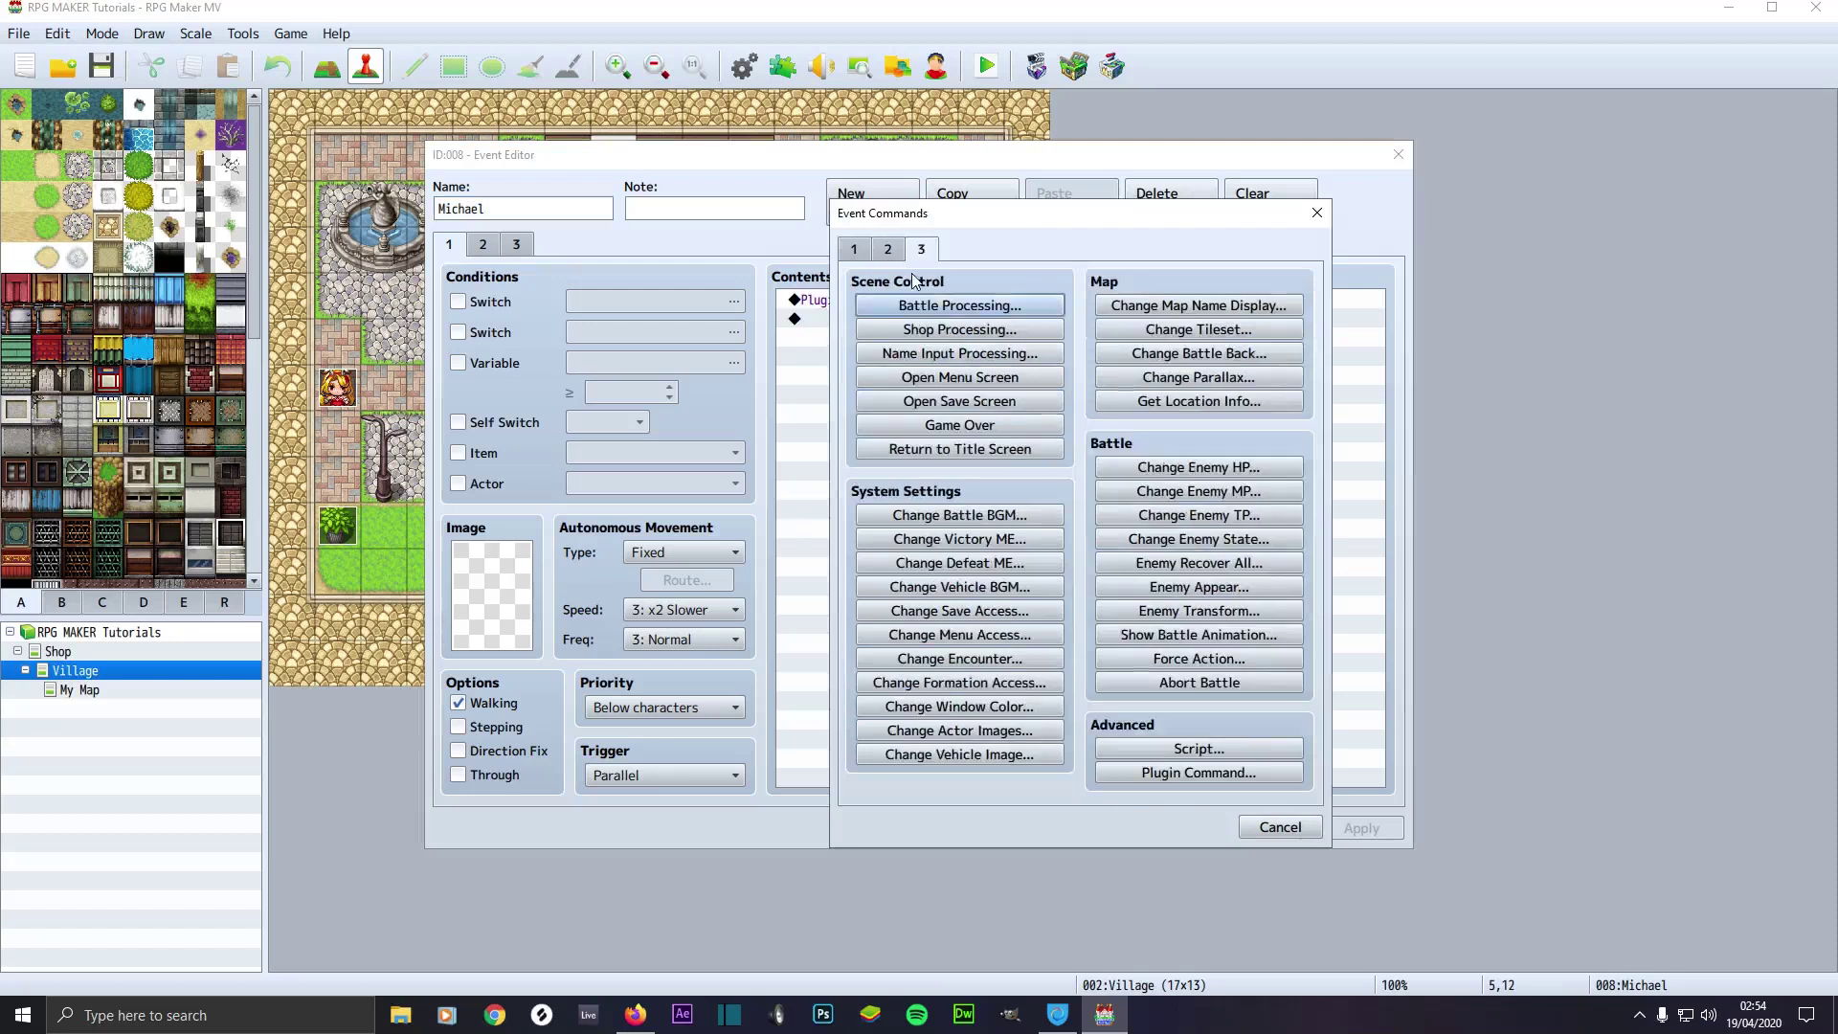
pyautogui.click(1158, 772)
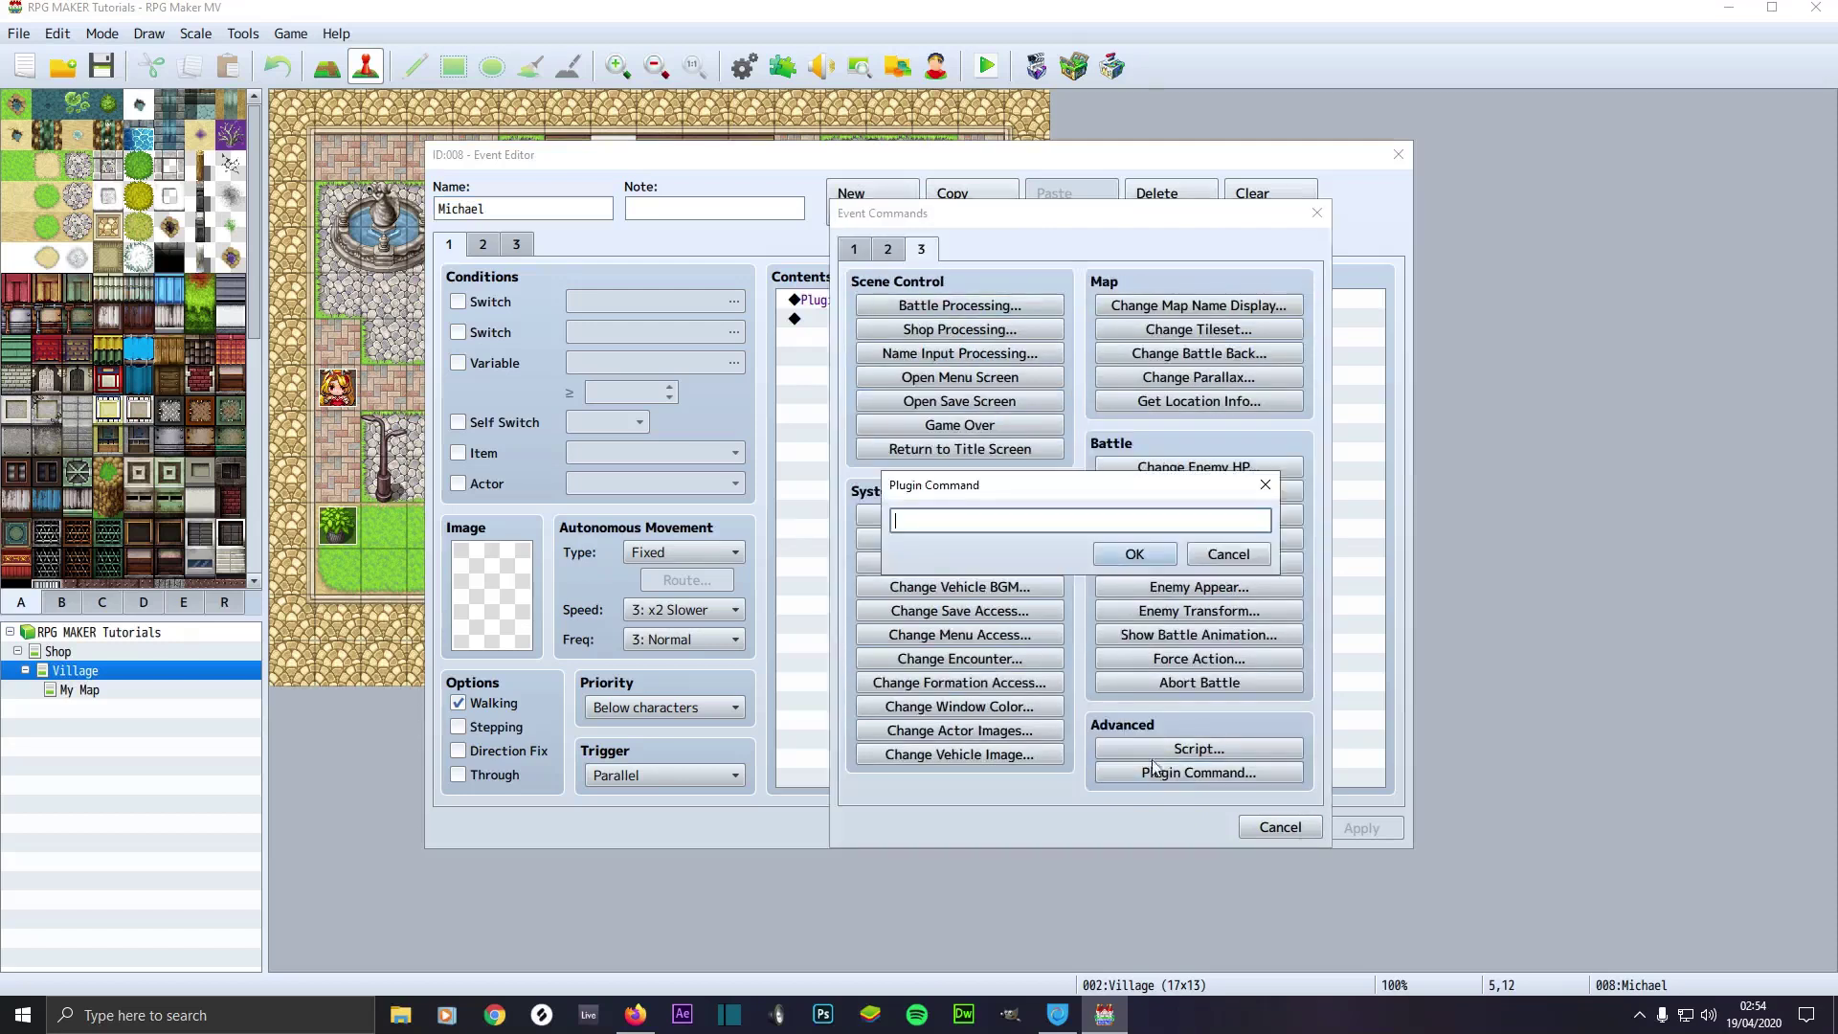
pyautogui.click(1216, 553)
pyautogui.click(1278, 826)
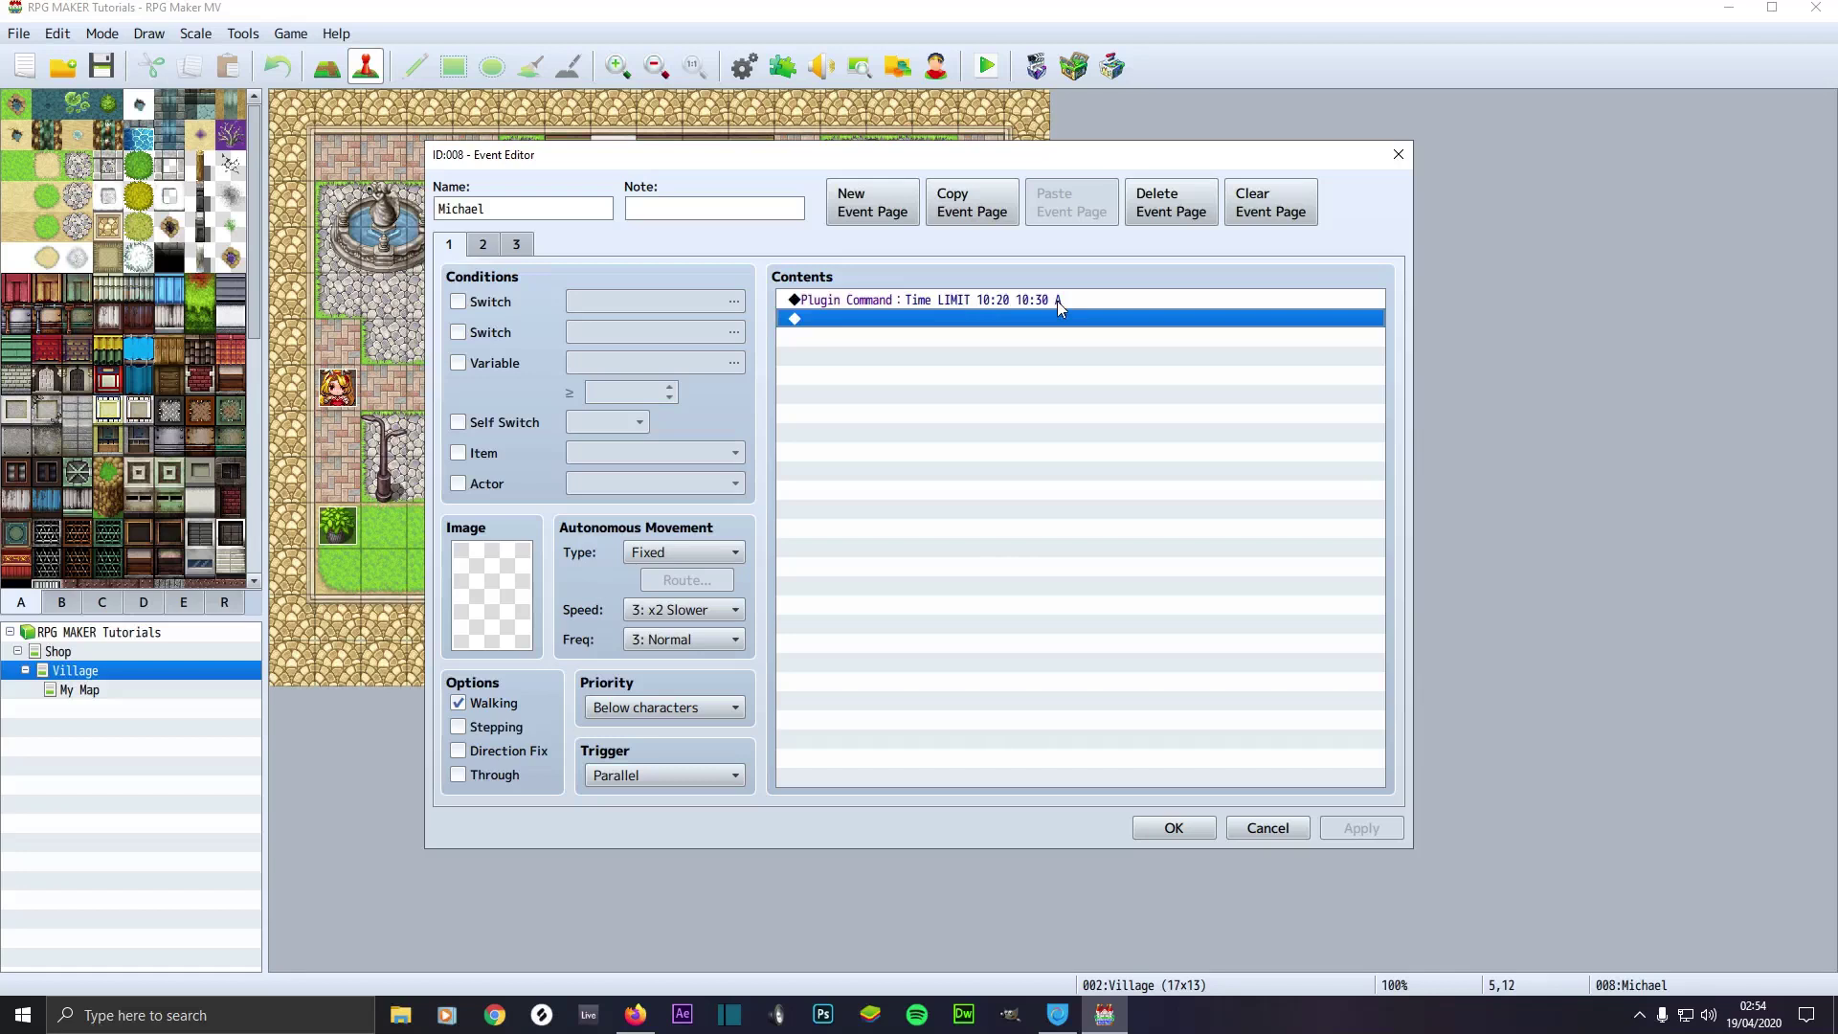
# - Compare the conditions and time-limit plugin commands on event pages 1 and 2
pyautogui.click(486, 245)
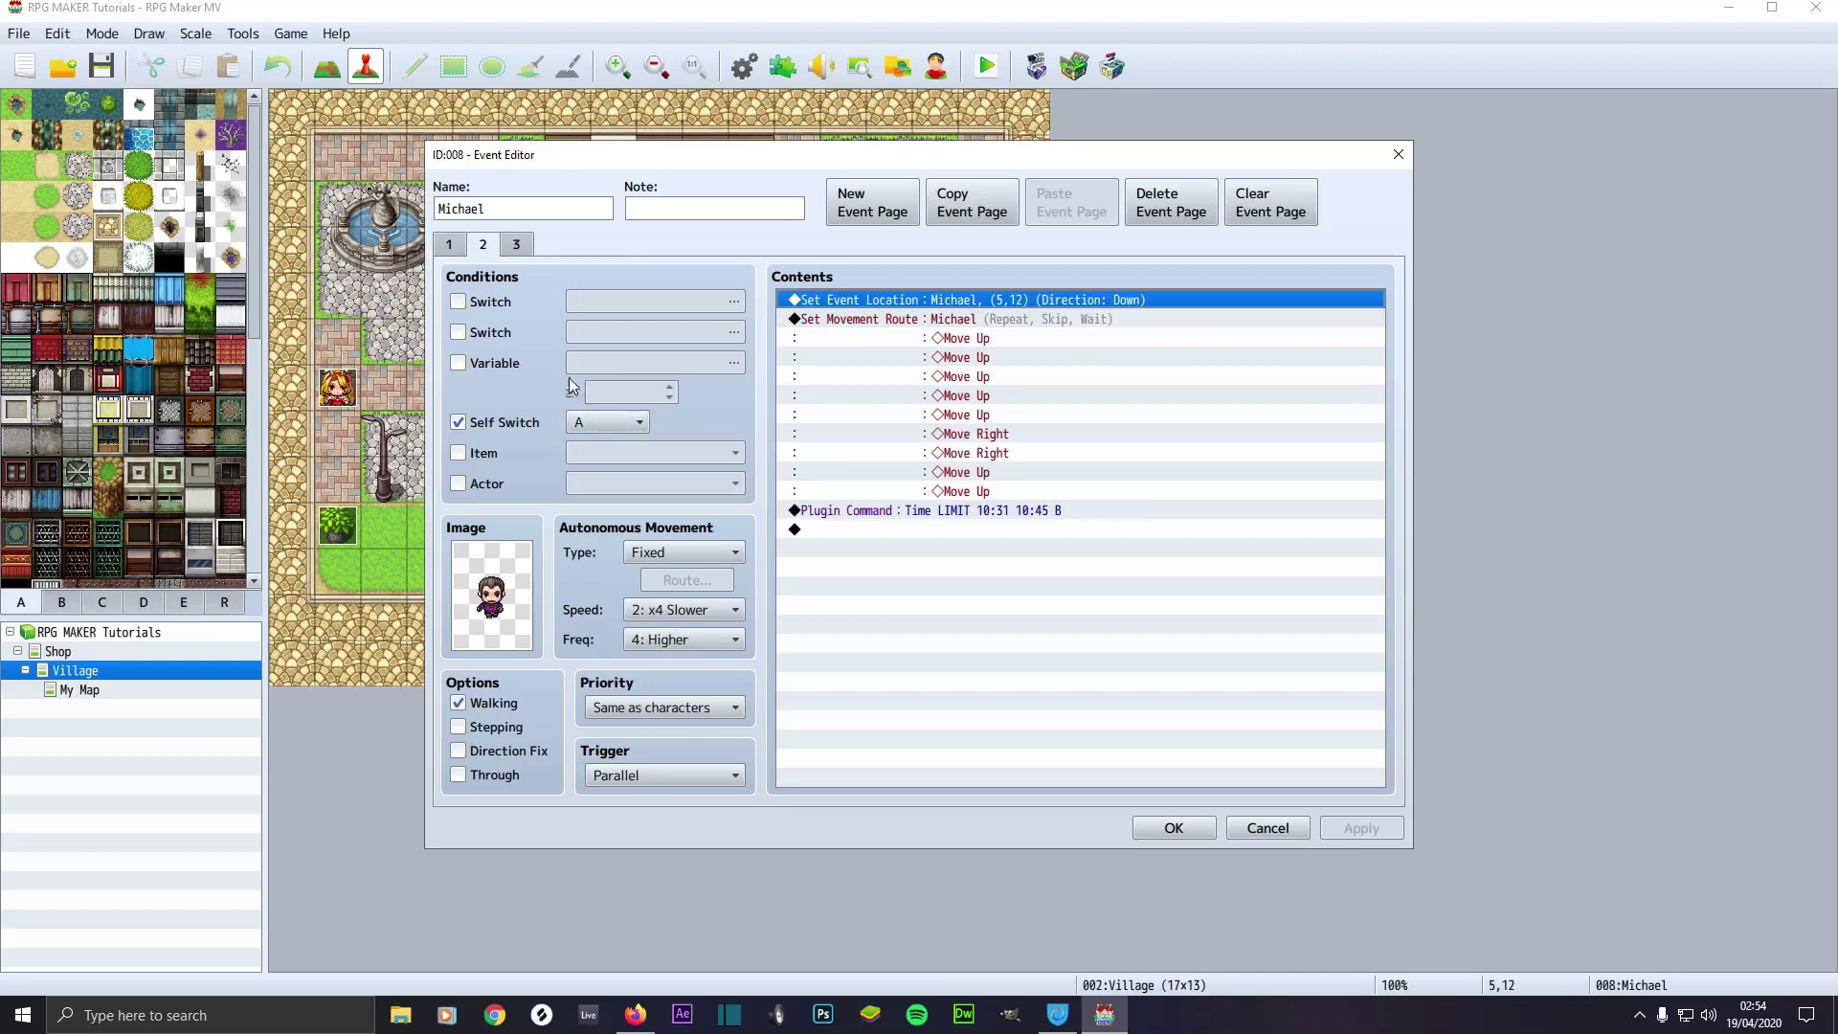
pyautogui.click(455, 249)
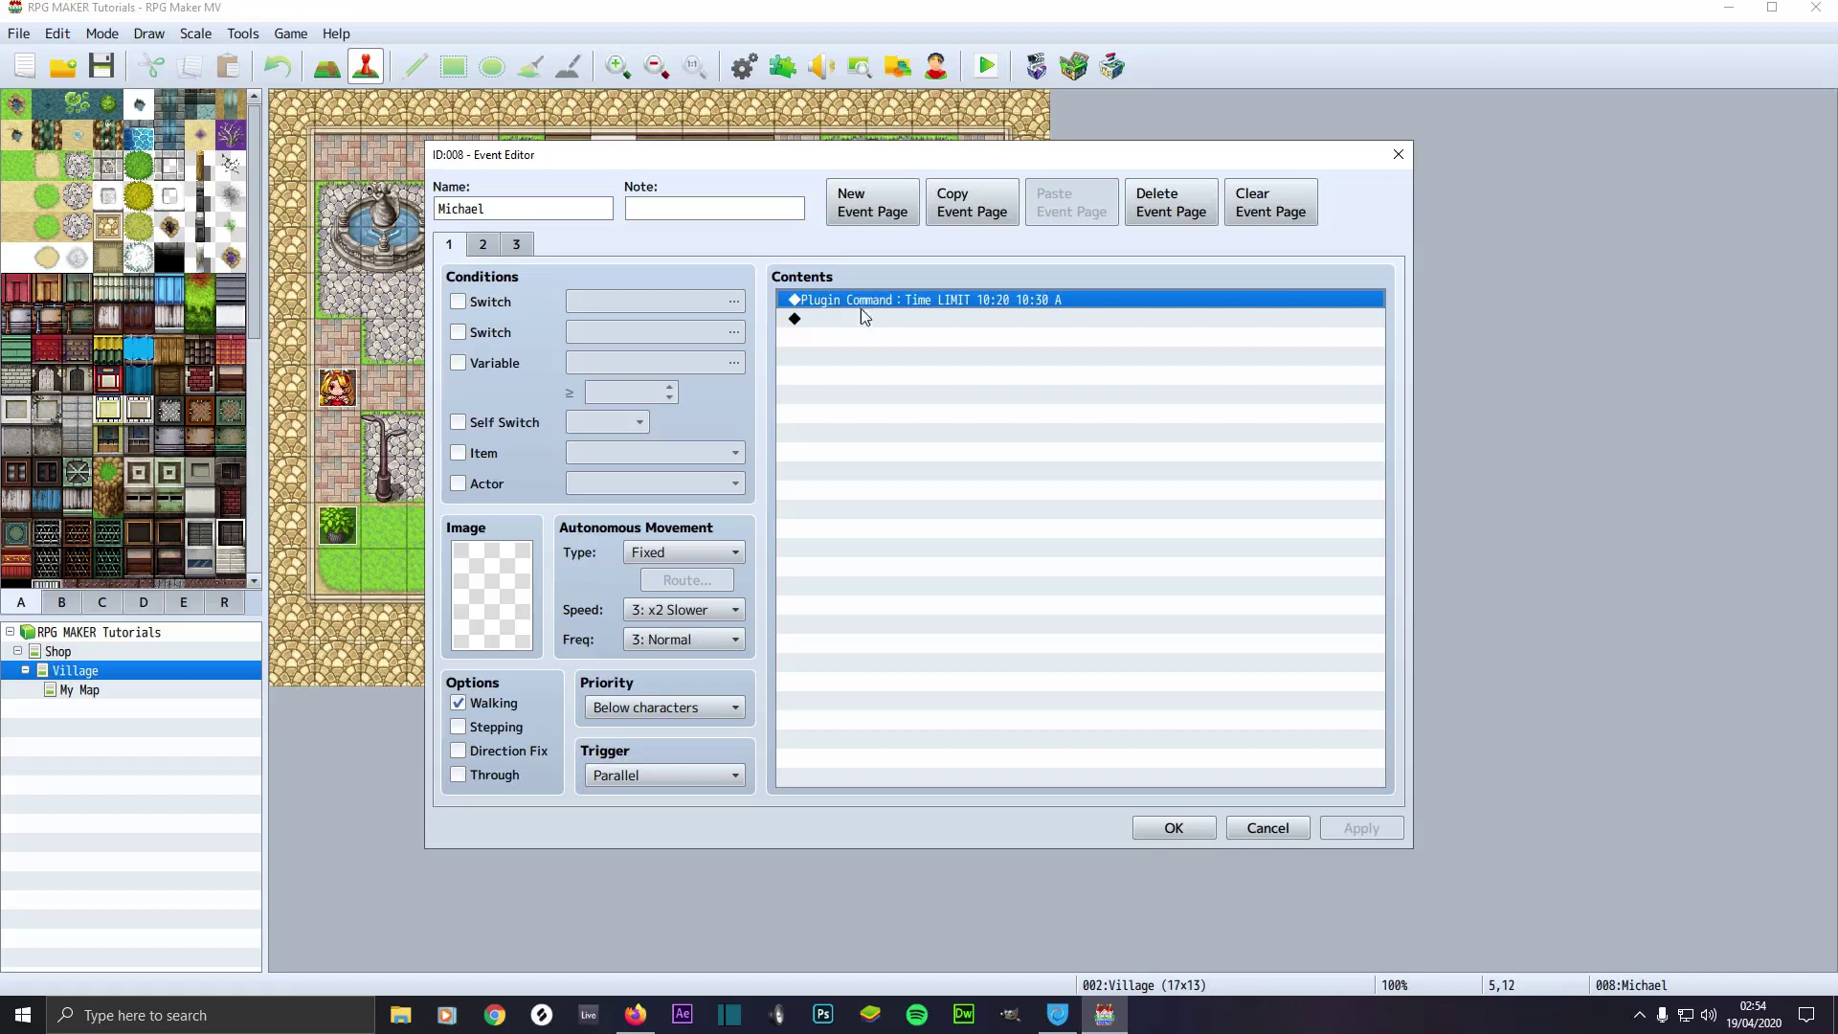
pyautogui.click(485, 247)
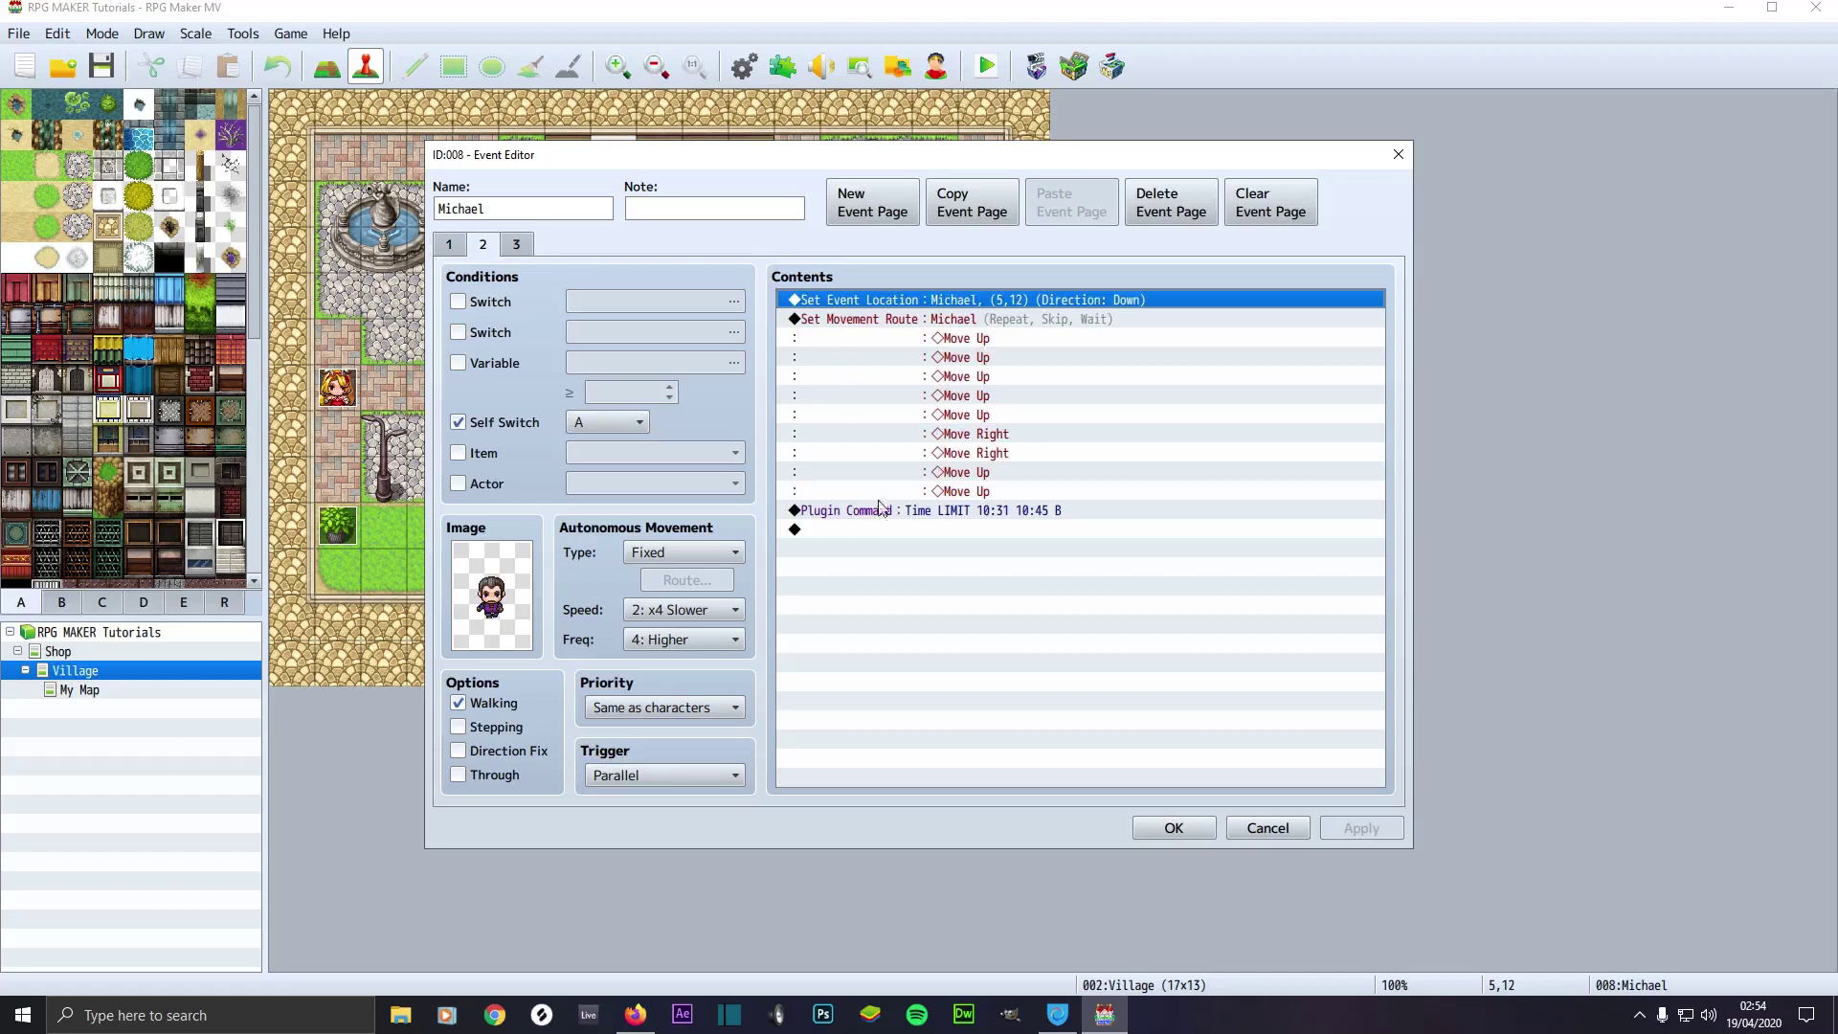
# - Append a Set Event Location command to event page 2, placing this event at (5,12) with direction Up
pyautogui.doubleClick(850, 530)
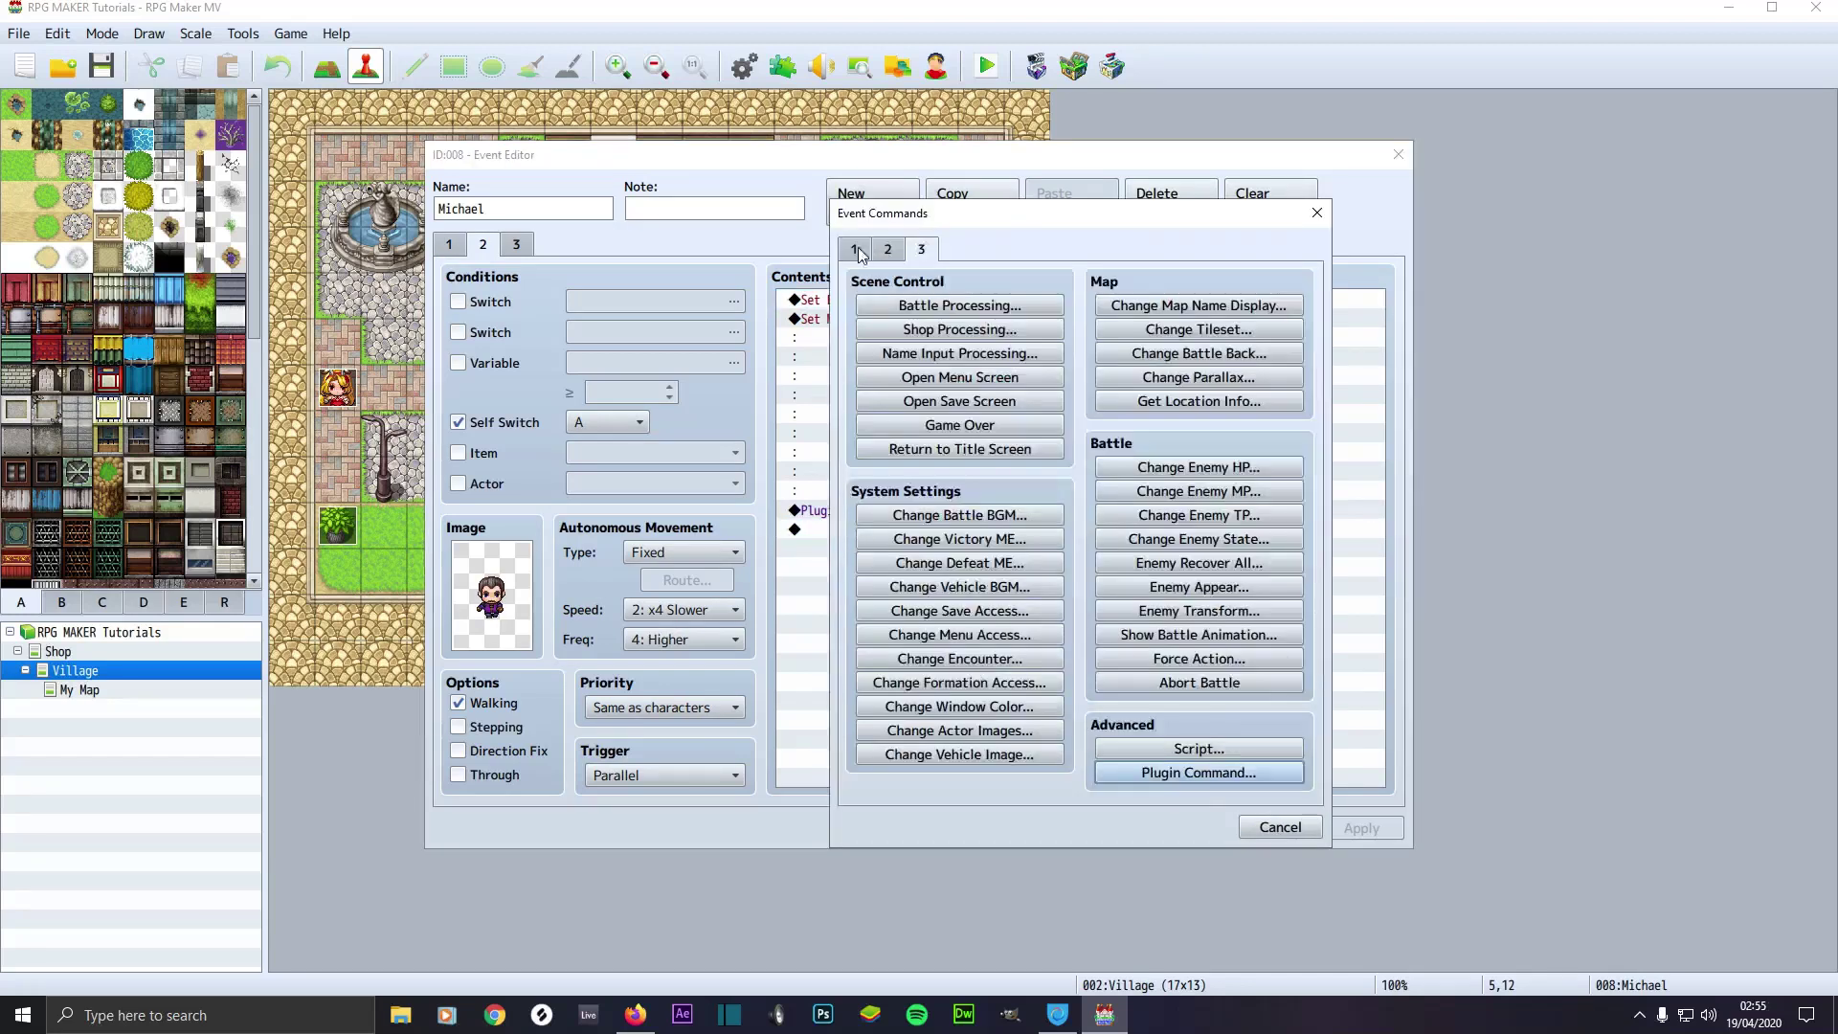
pyautogui.click(881, 251)
pyautogui.click(910, 356)
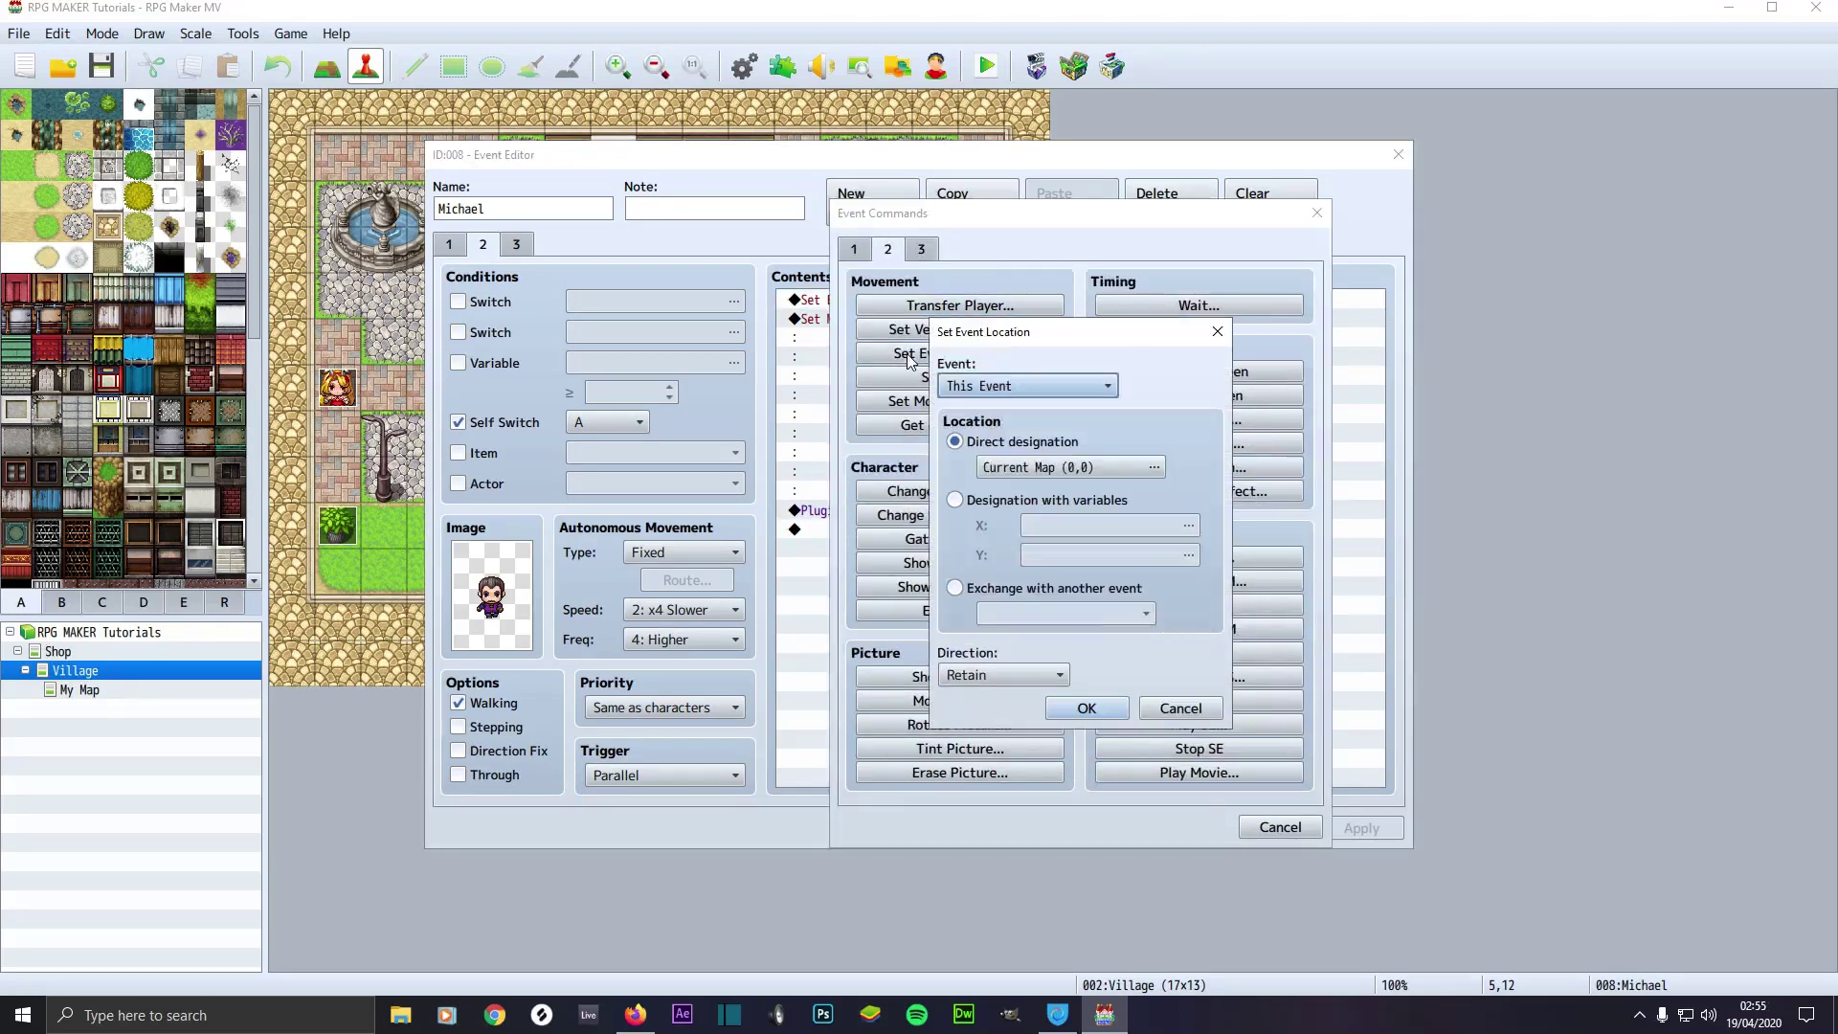
pyautogui.click(978, 386)
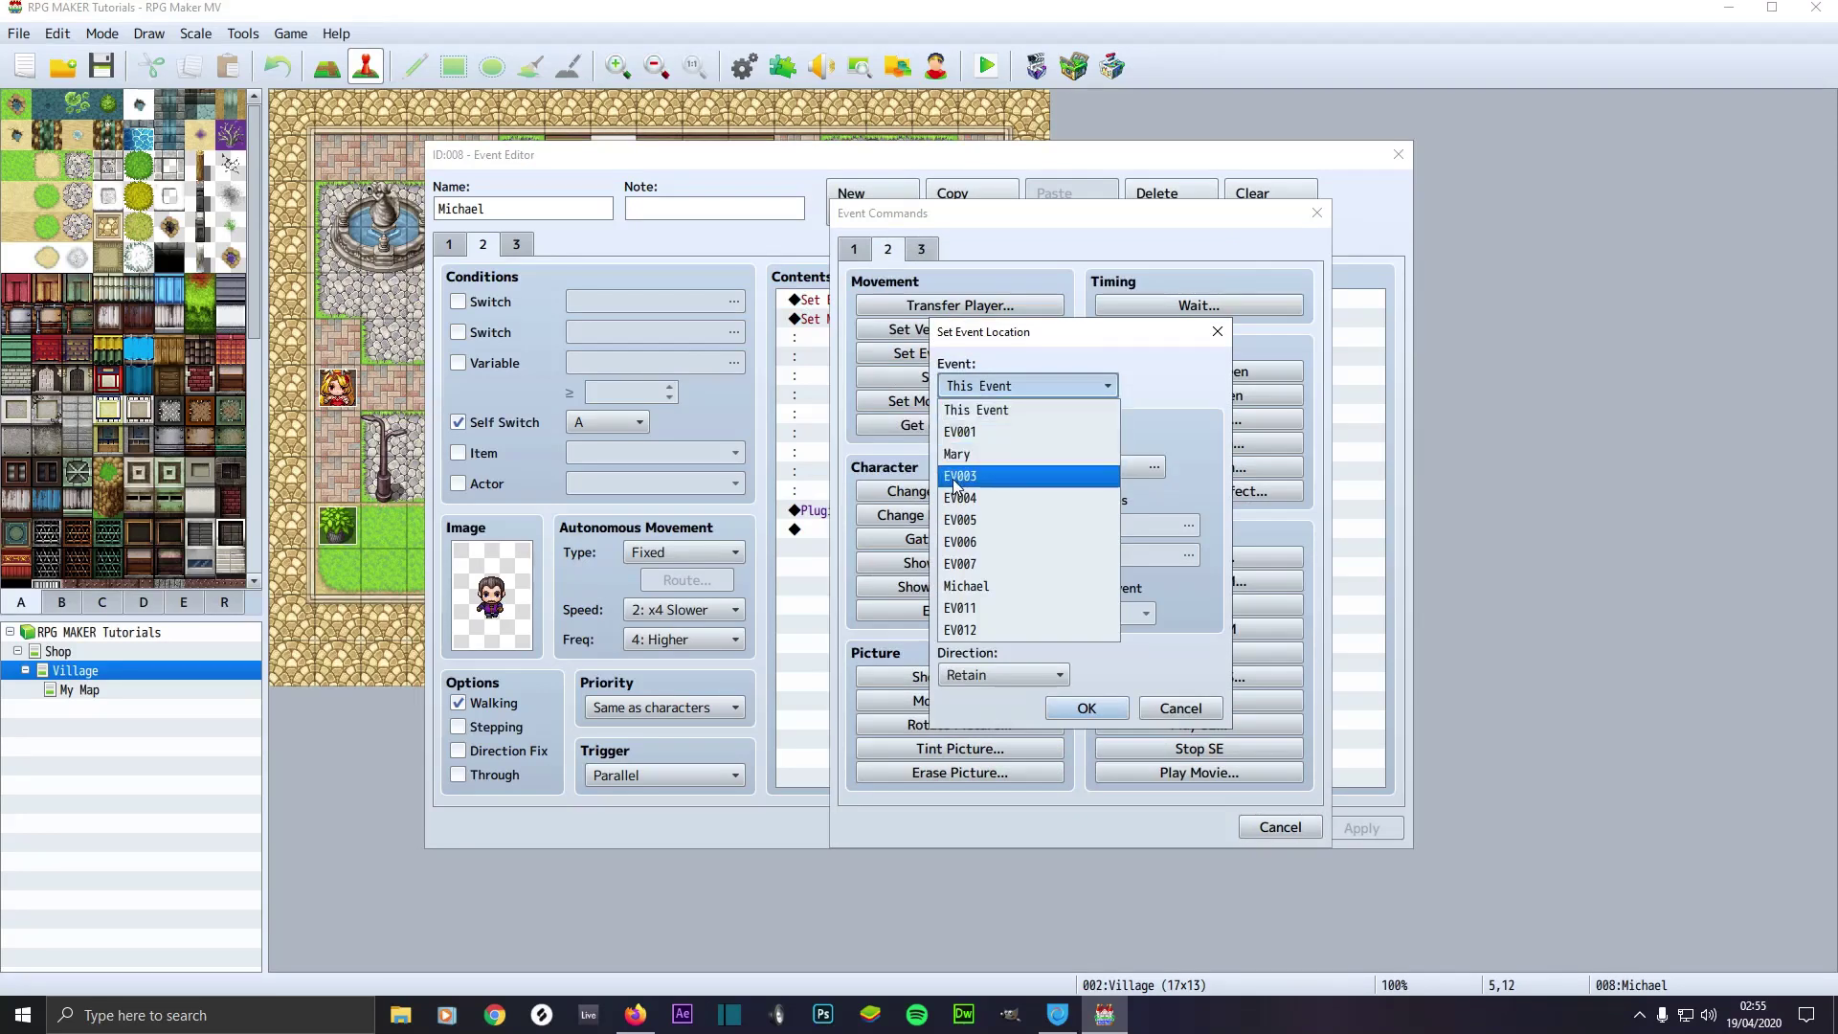
pyautogui.click(961, 586)
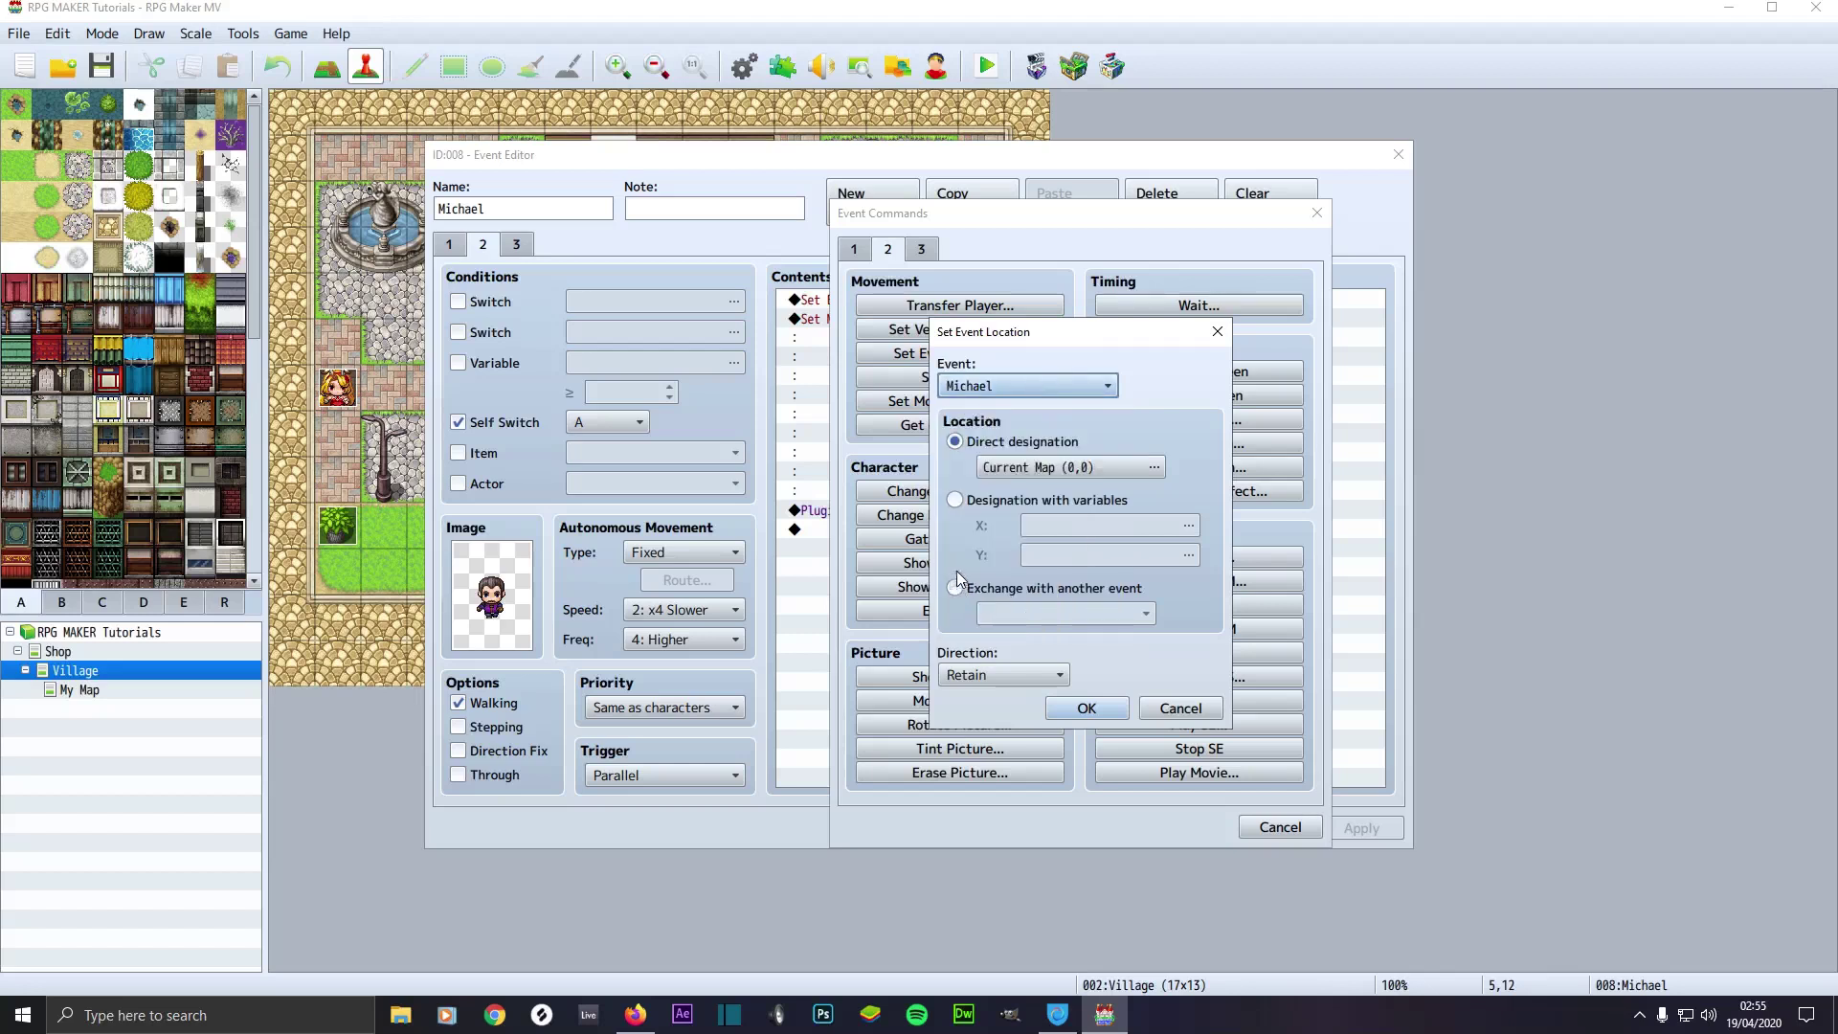
pyautogui.click(1012, 470)
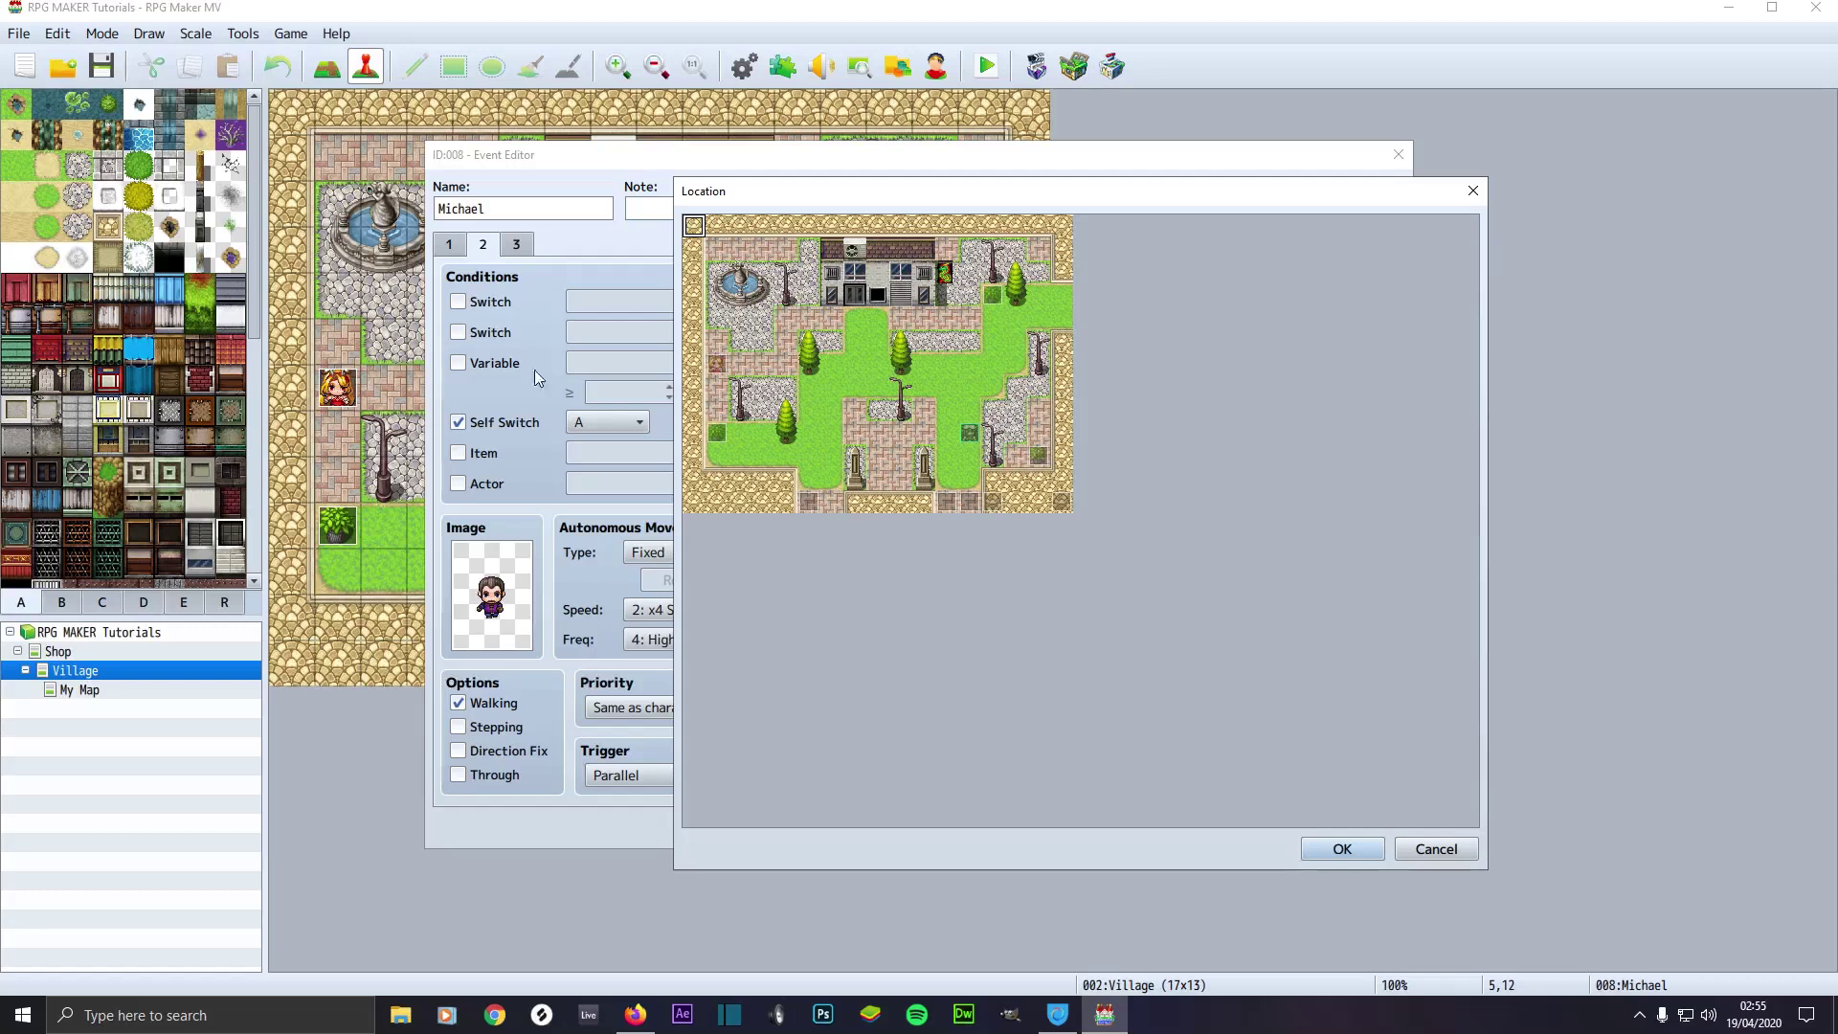
pyautogui.doubleClick(809, 502)
pyautogui.click(991, 676)
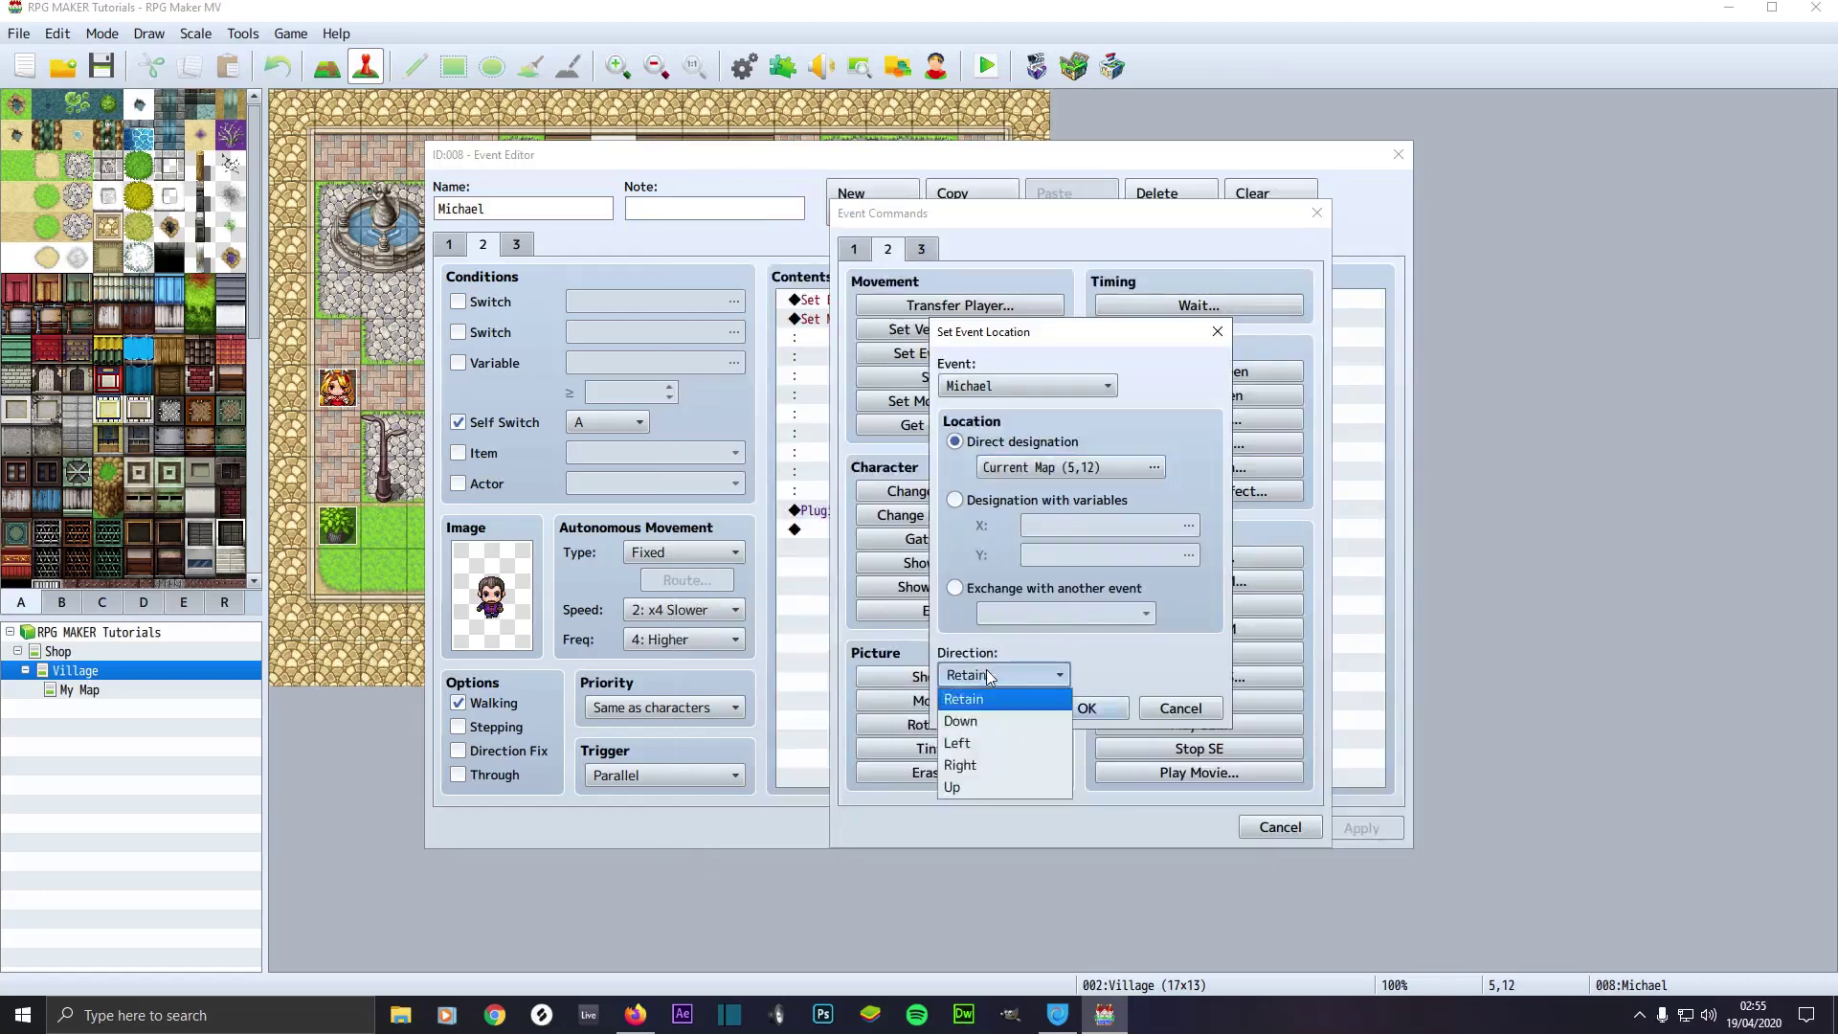
pyautogui.click(975, 791)
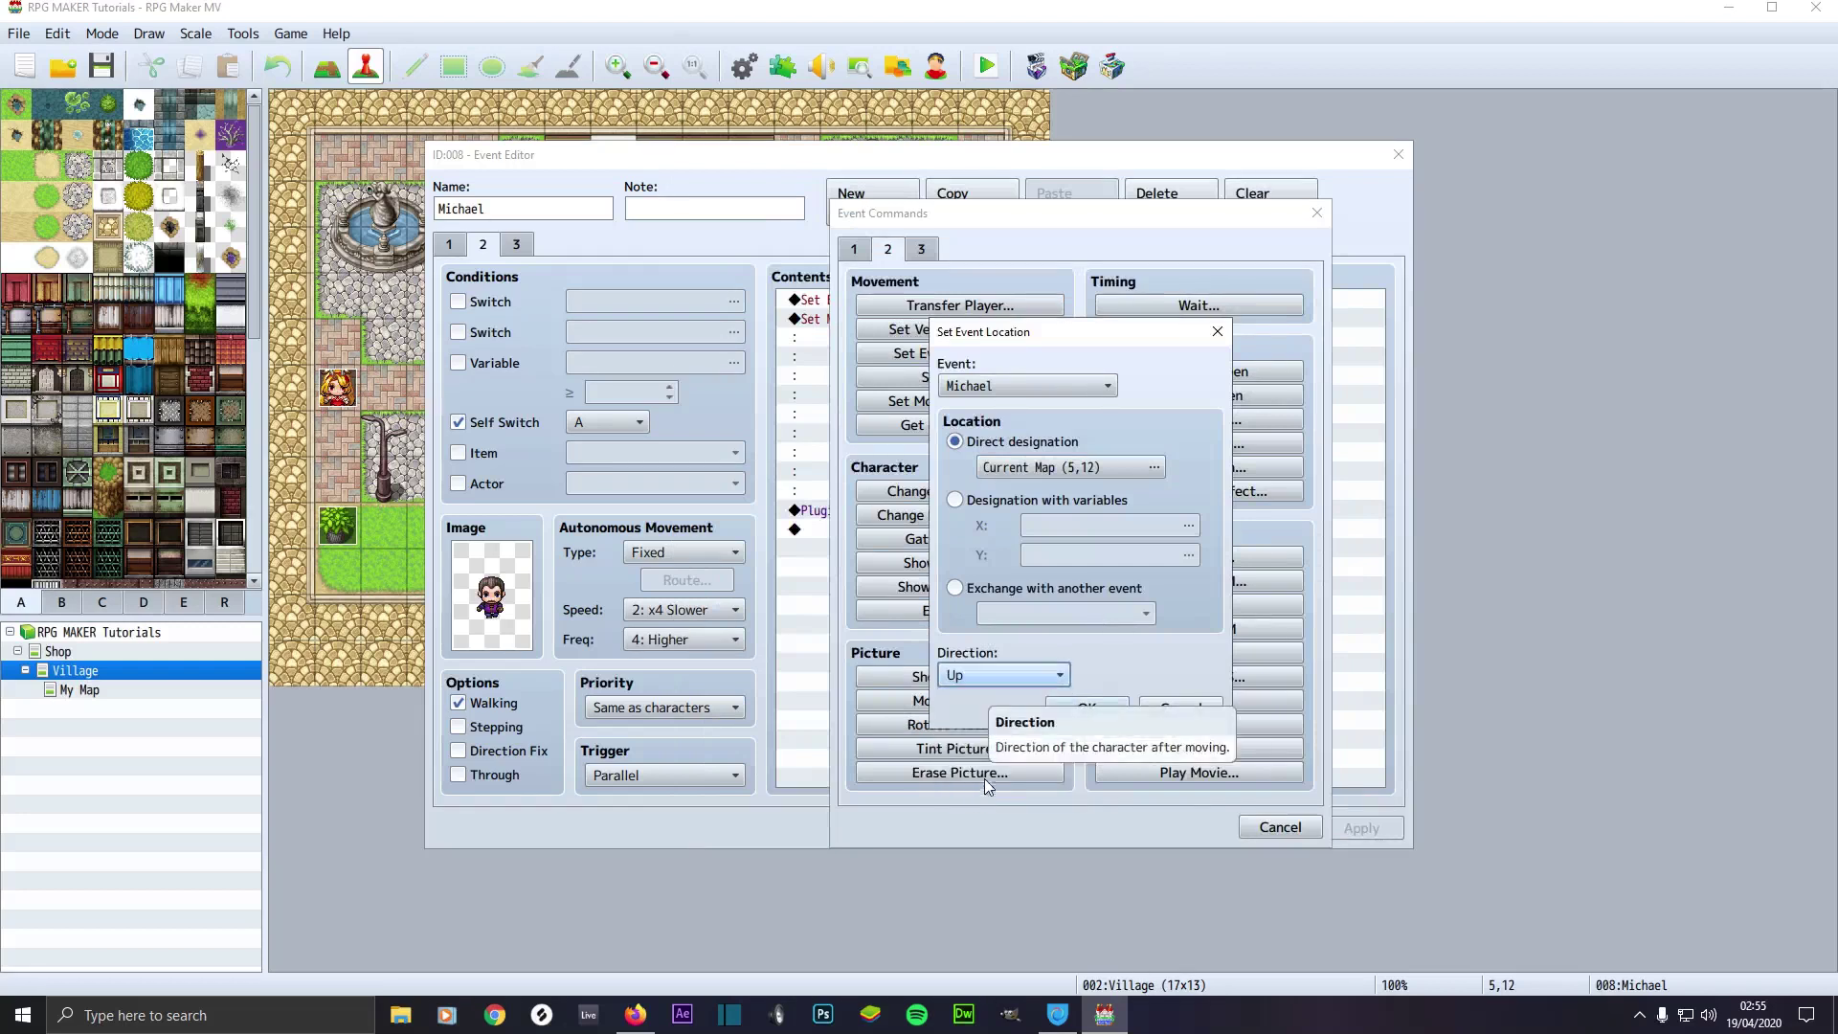
pyautogui.click(1088, 709)
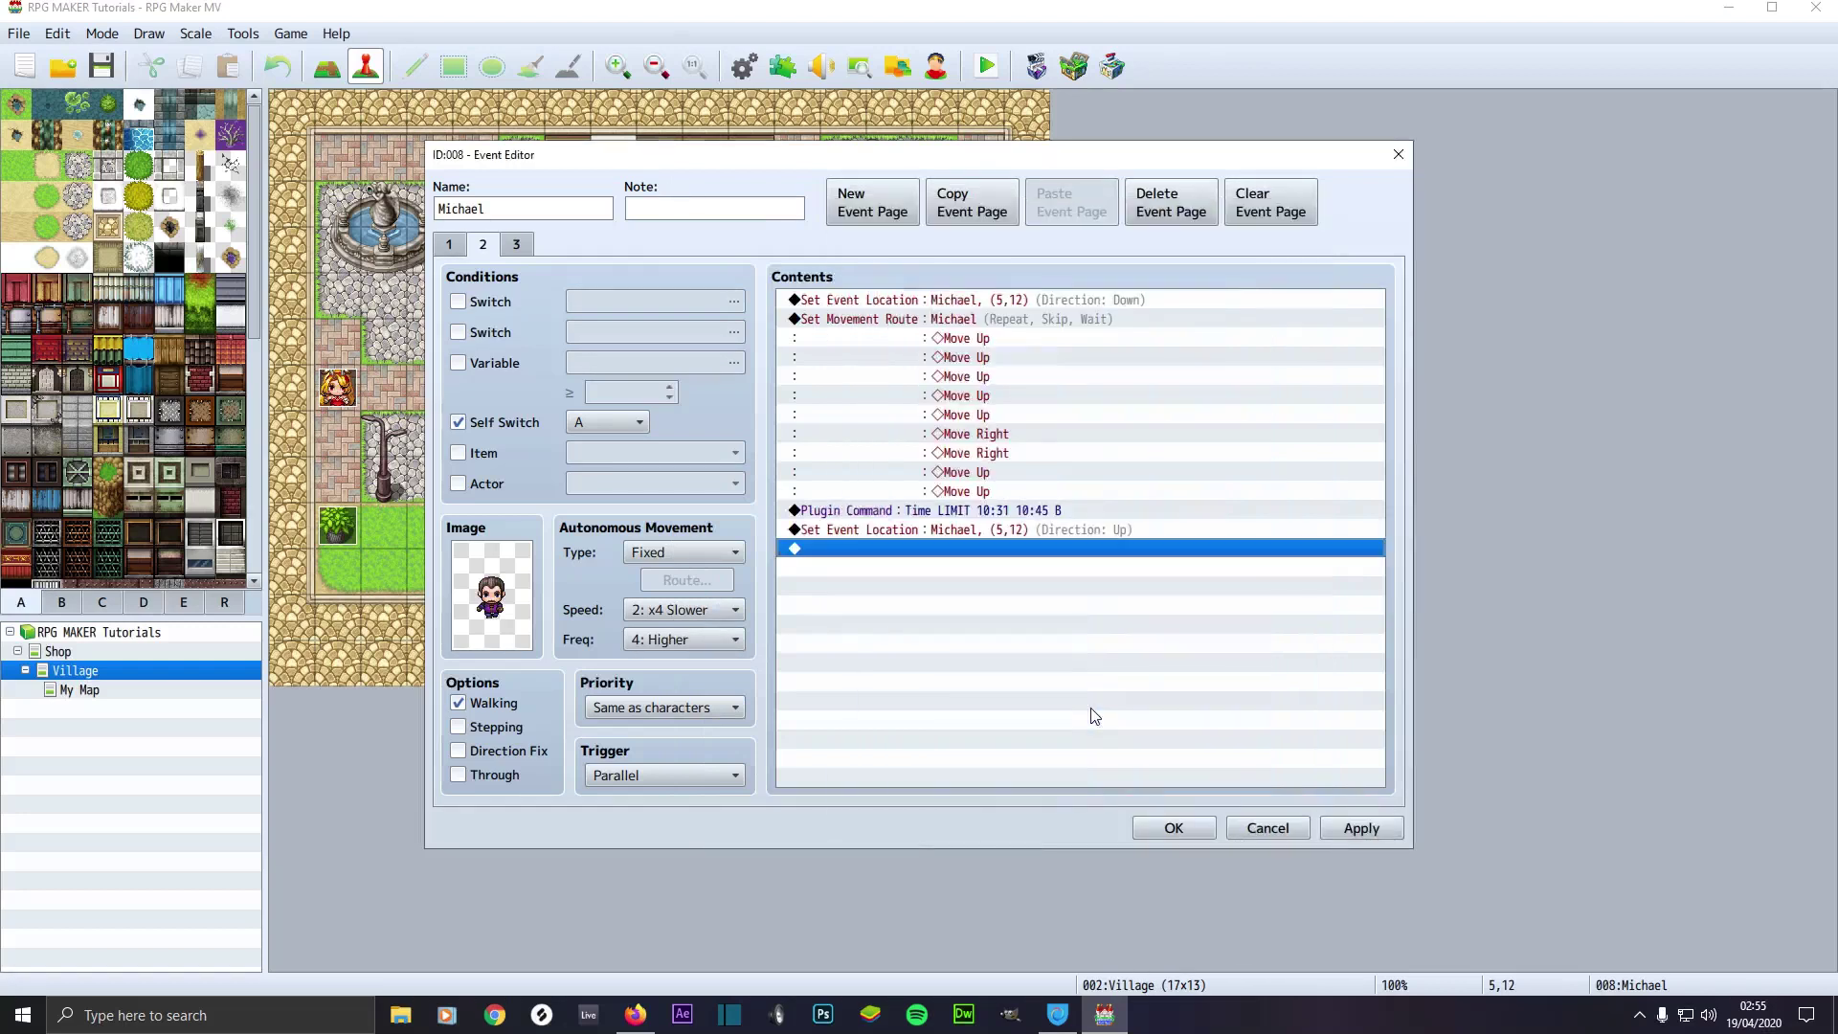
# - Delete the Set Event Location command with direction Up from the end of page 2
pyautogui.click(865, 531)
pyautogui.press('Delete')
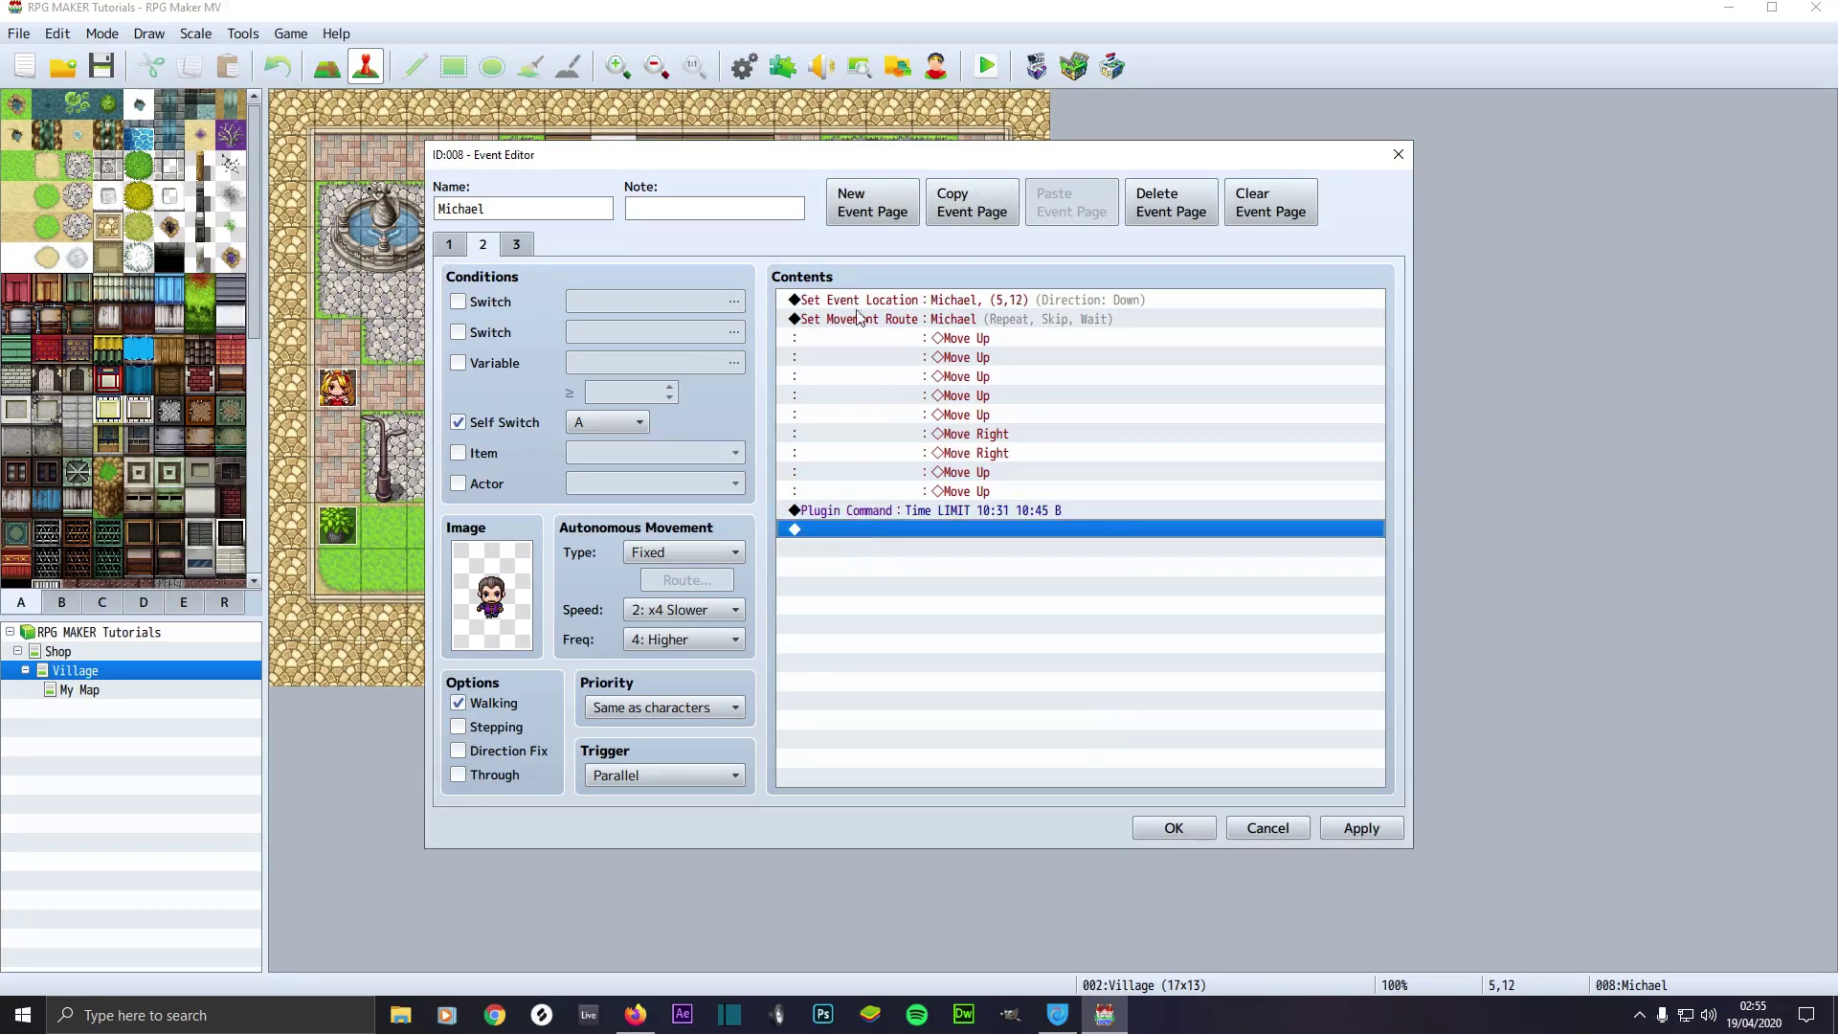
# - Examine page 2's event location and movement route commands, and check the character image settings on pages 1 and 2
pyautogui.click(859, 303)
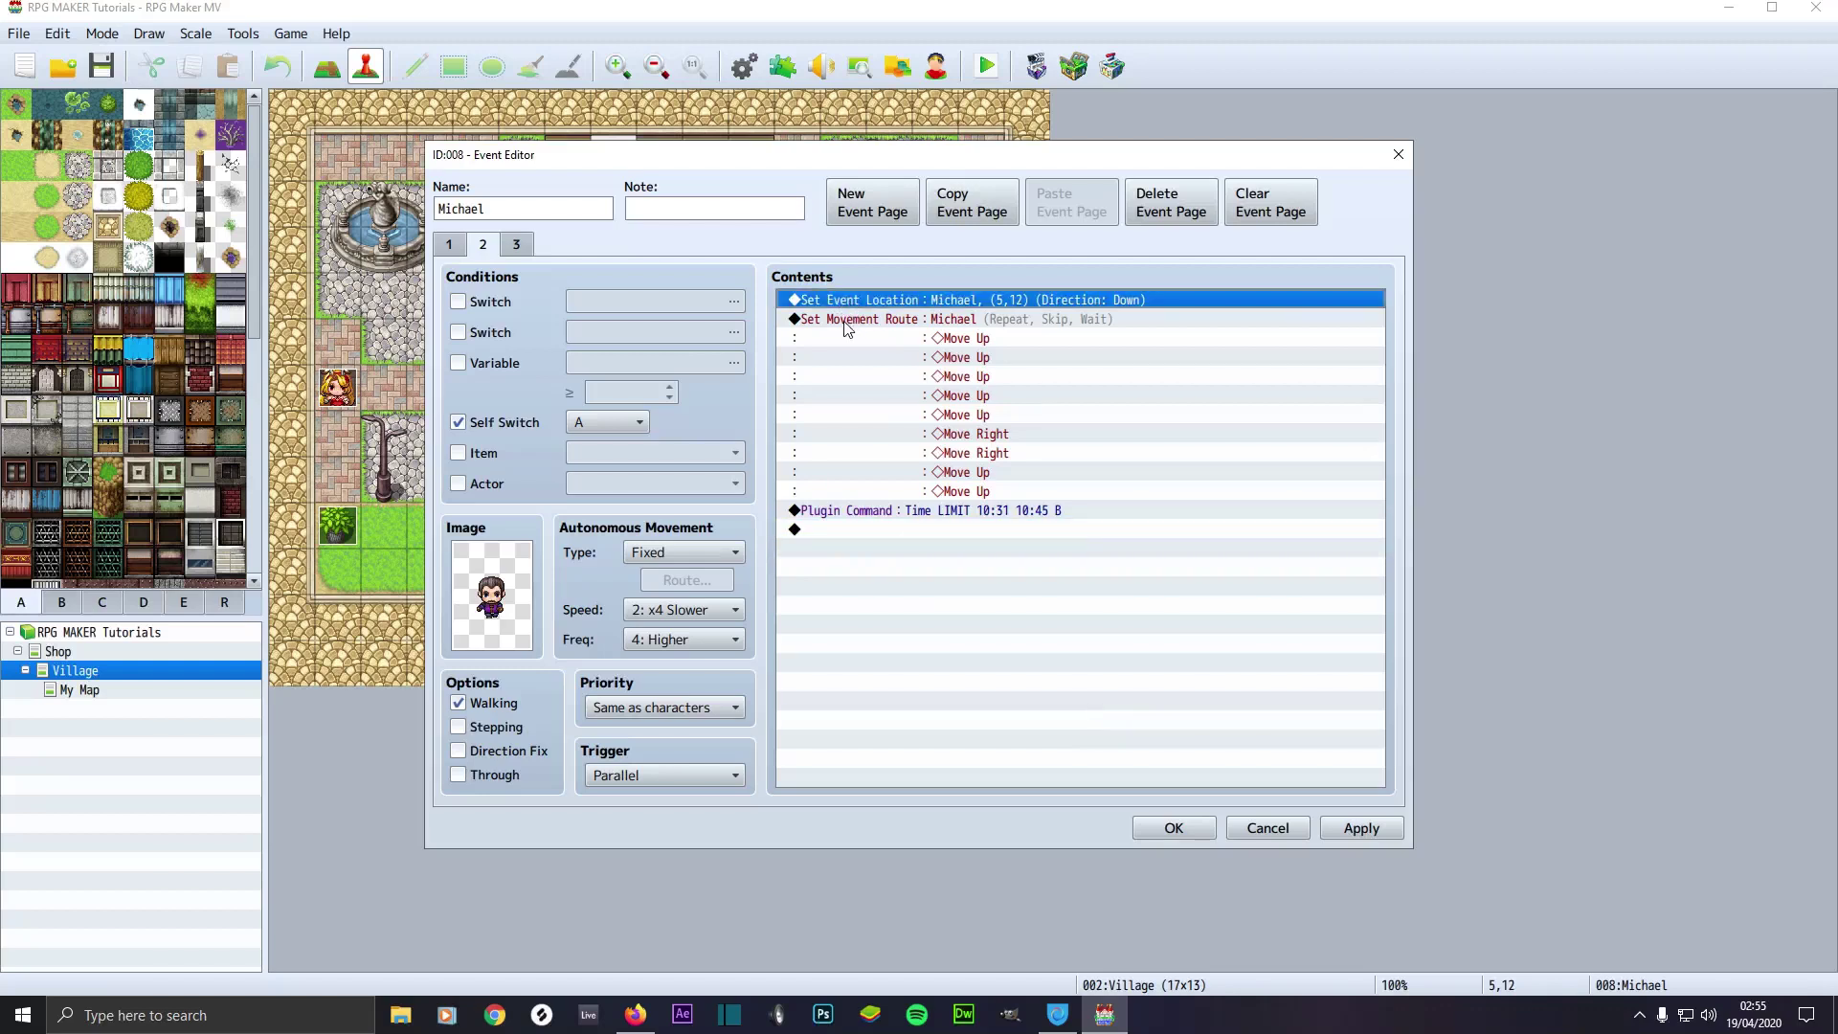
pyautogui.click(847, 321)
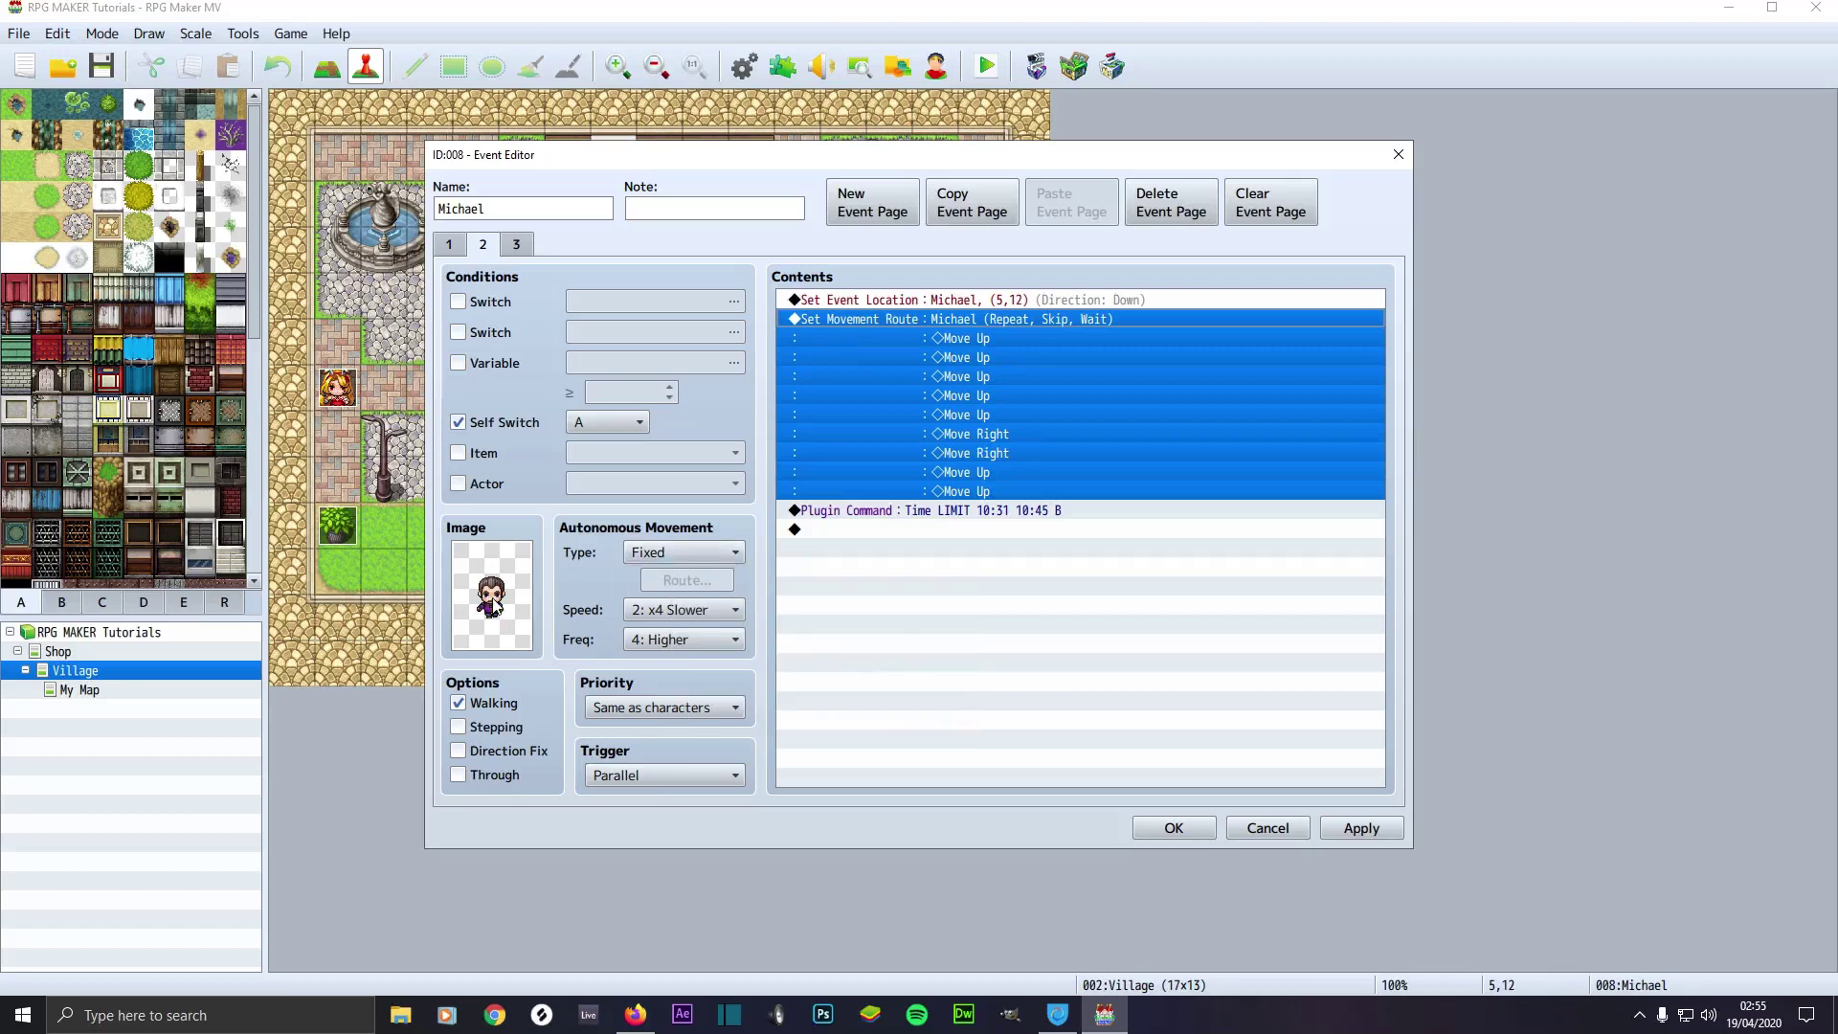
pyautogui.click(448, 249)
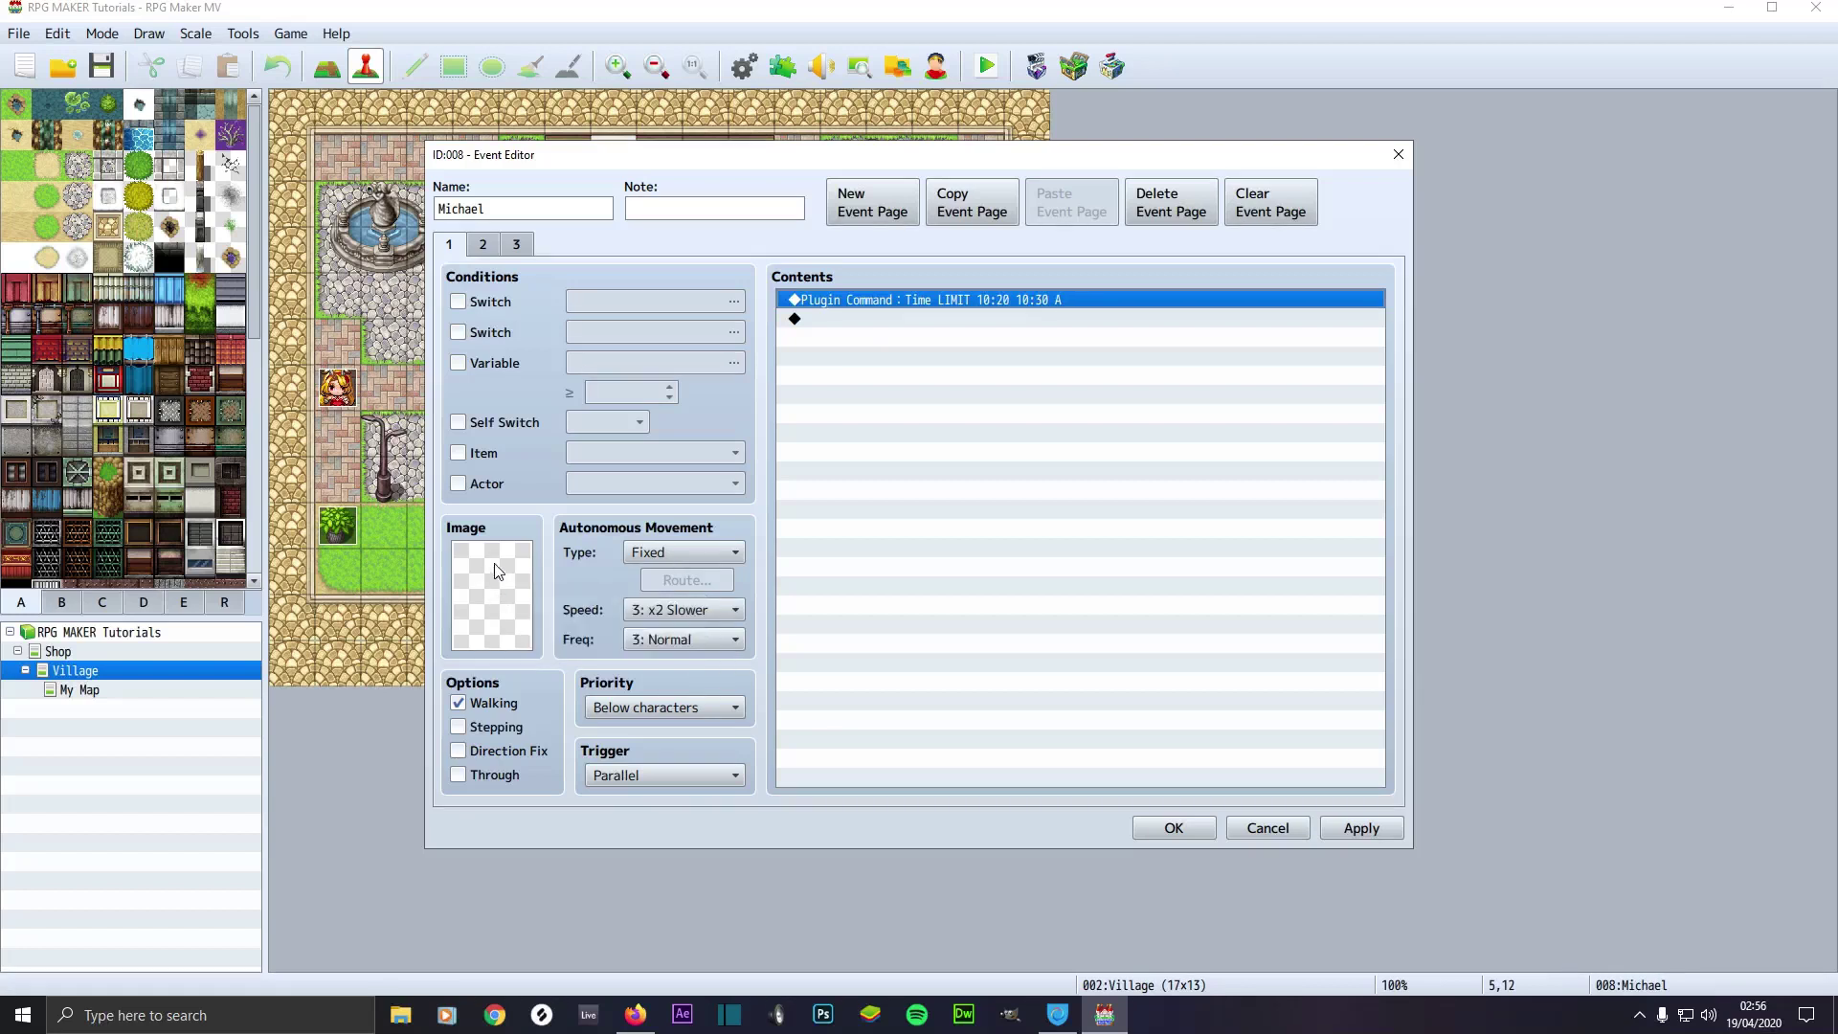
pyautogui.click(483, 247)
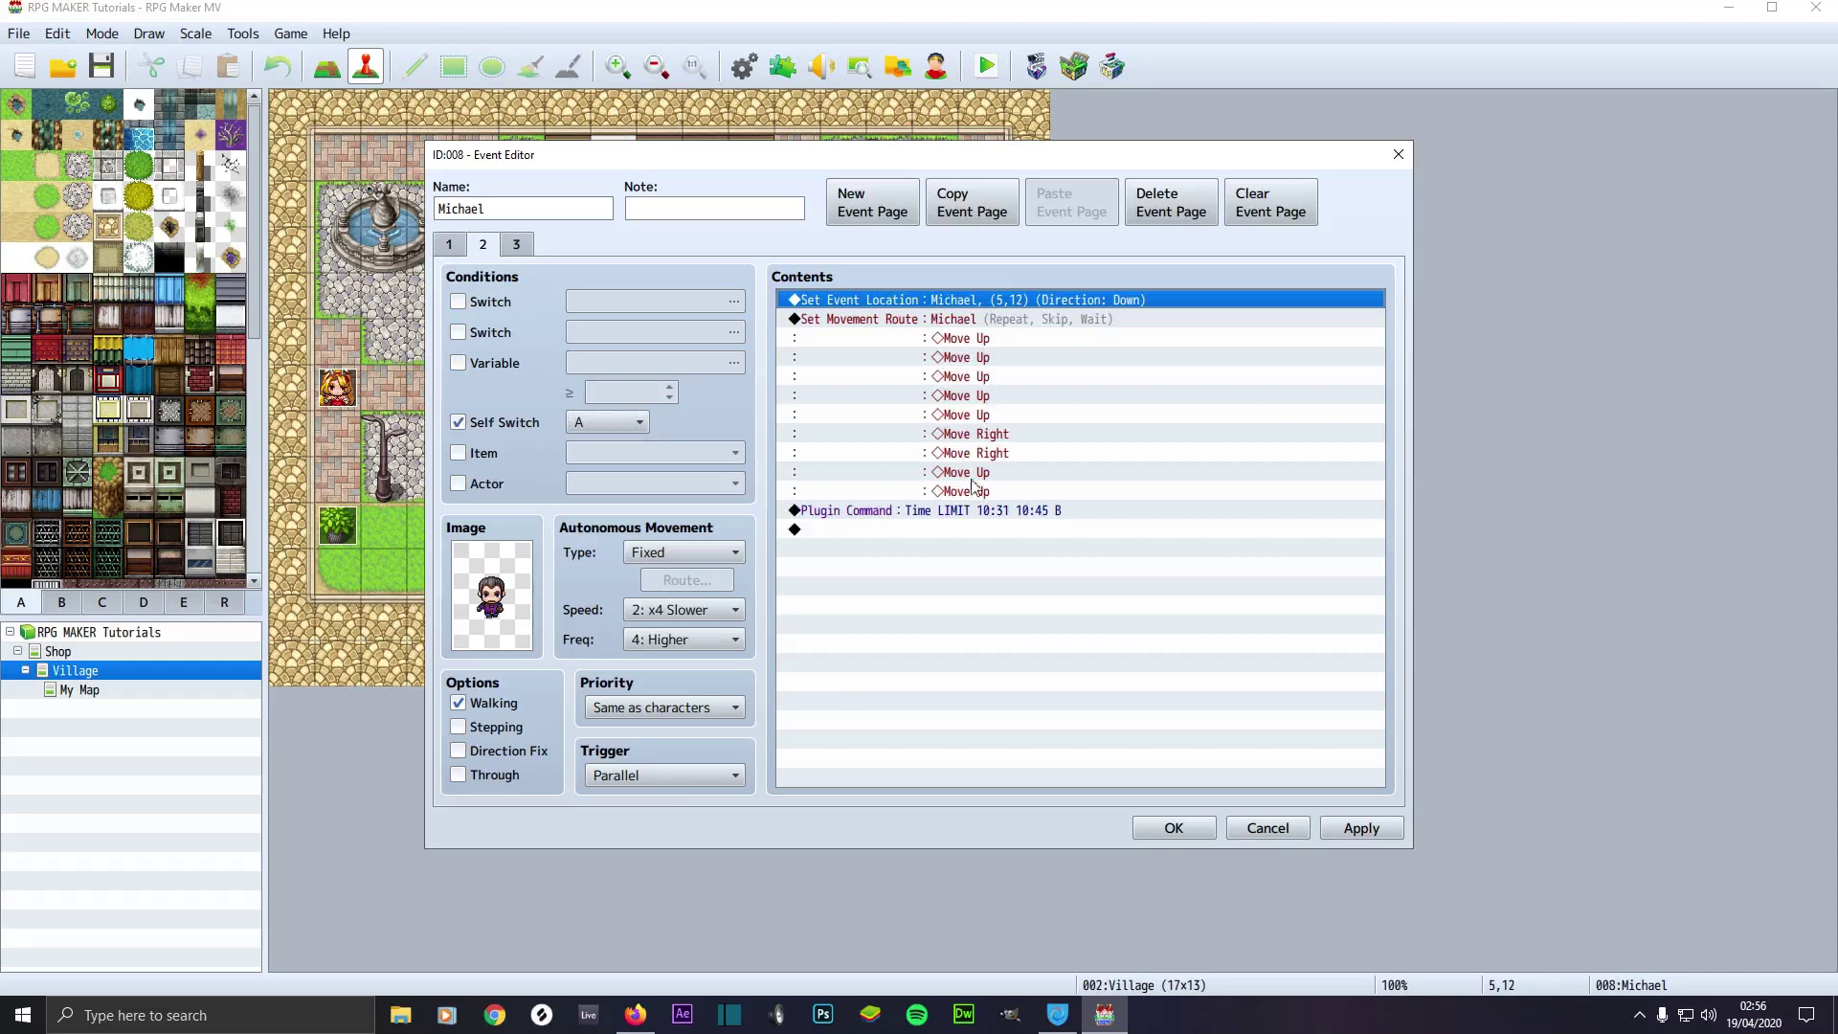
pyautogui.doubleClick(920, 531)
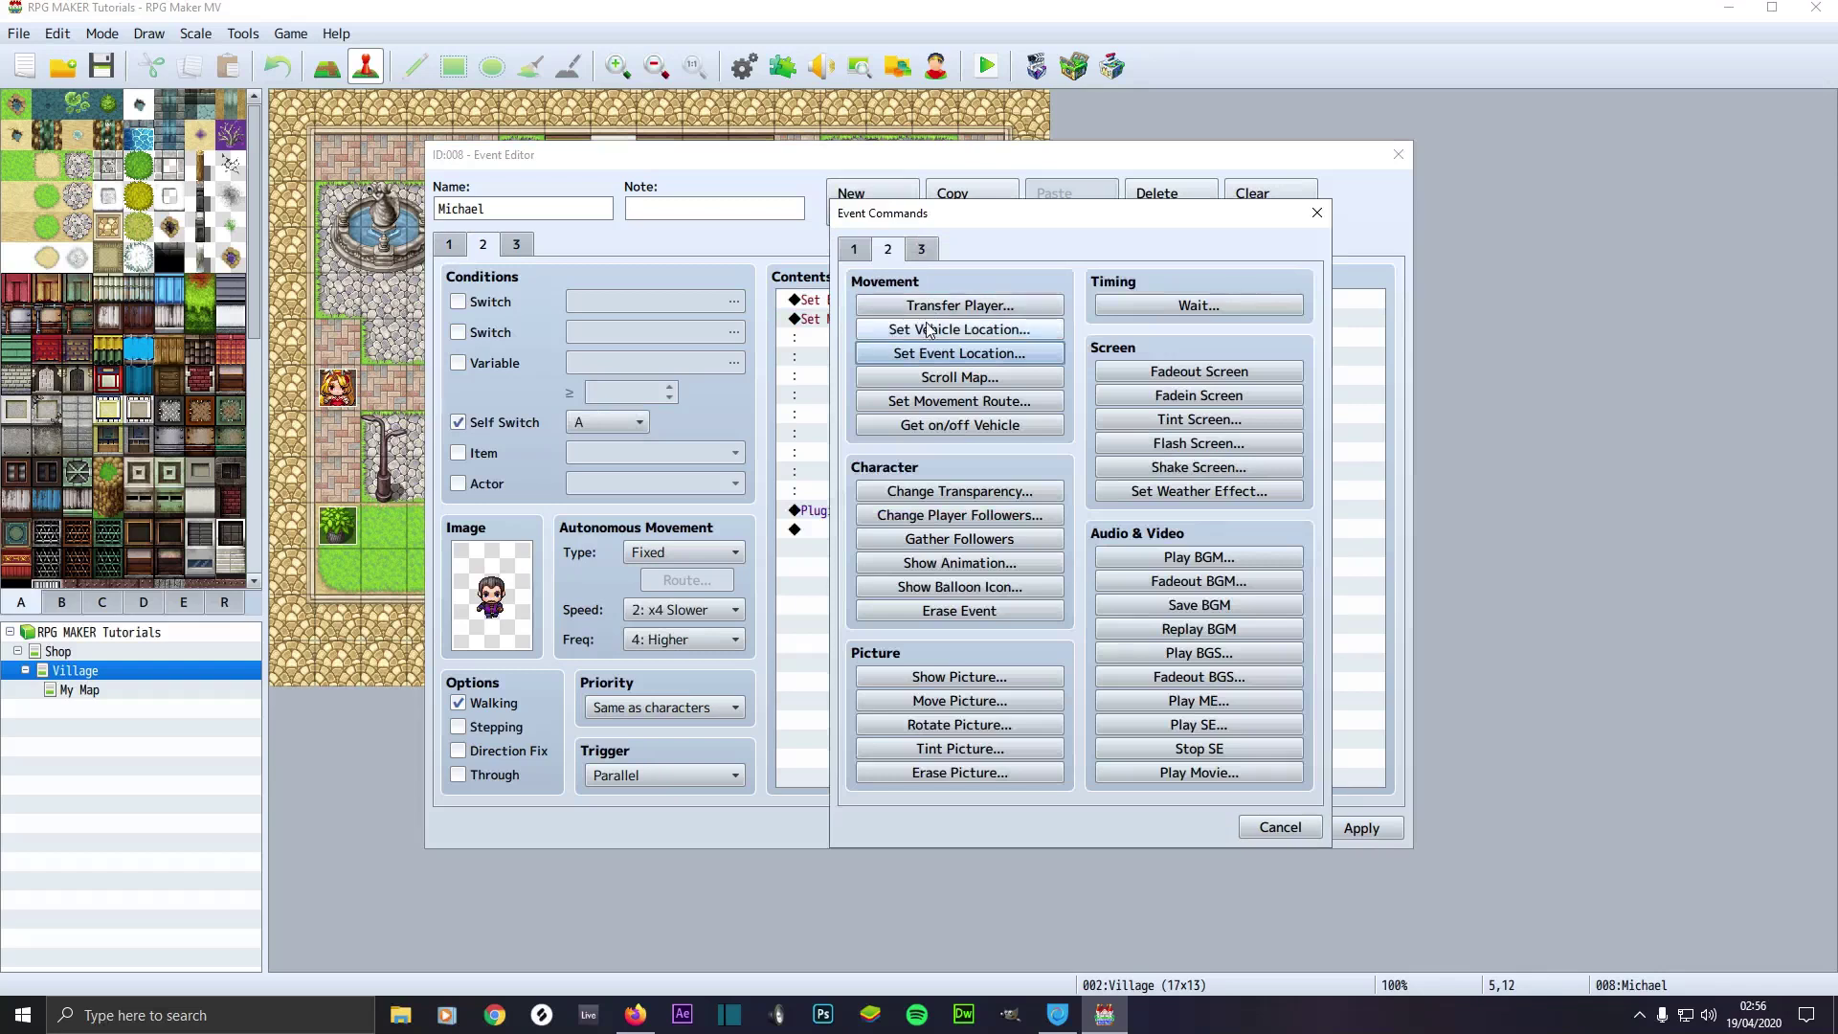
pyautogui.click(938, 401)
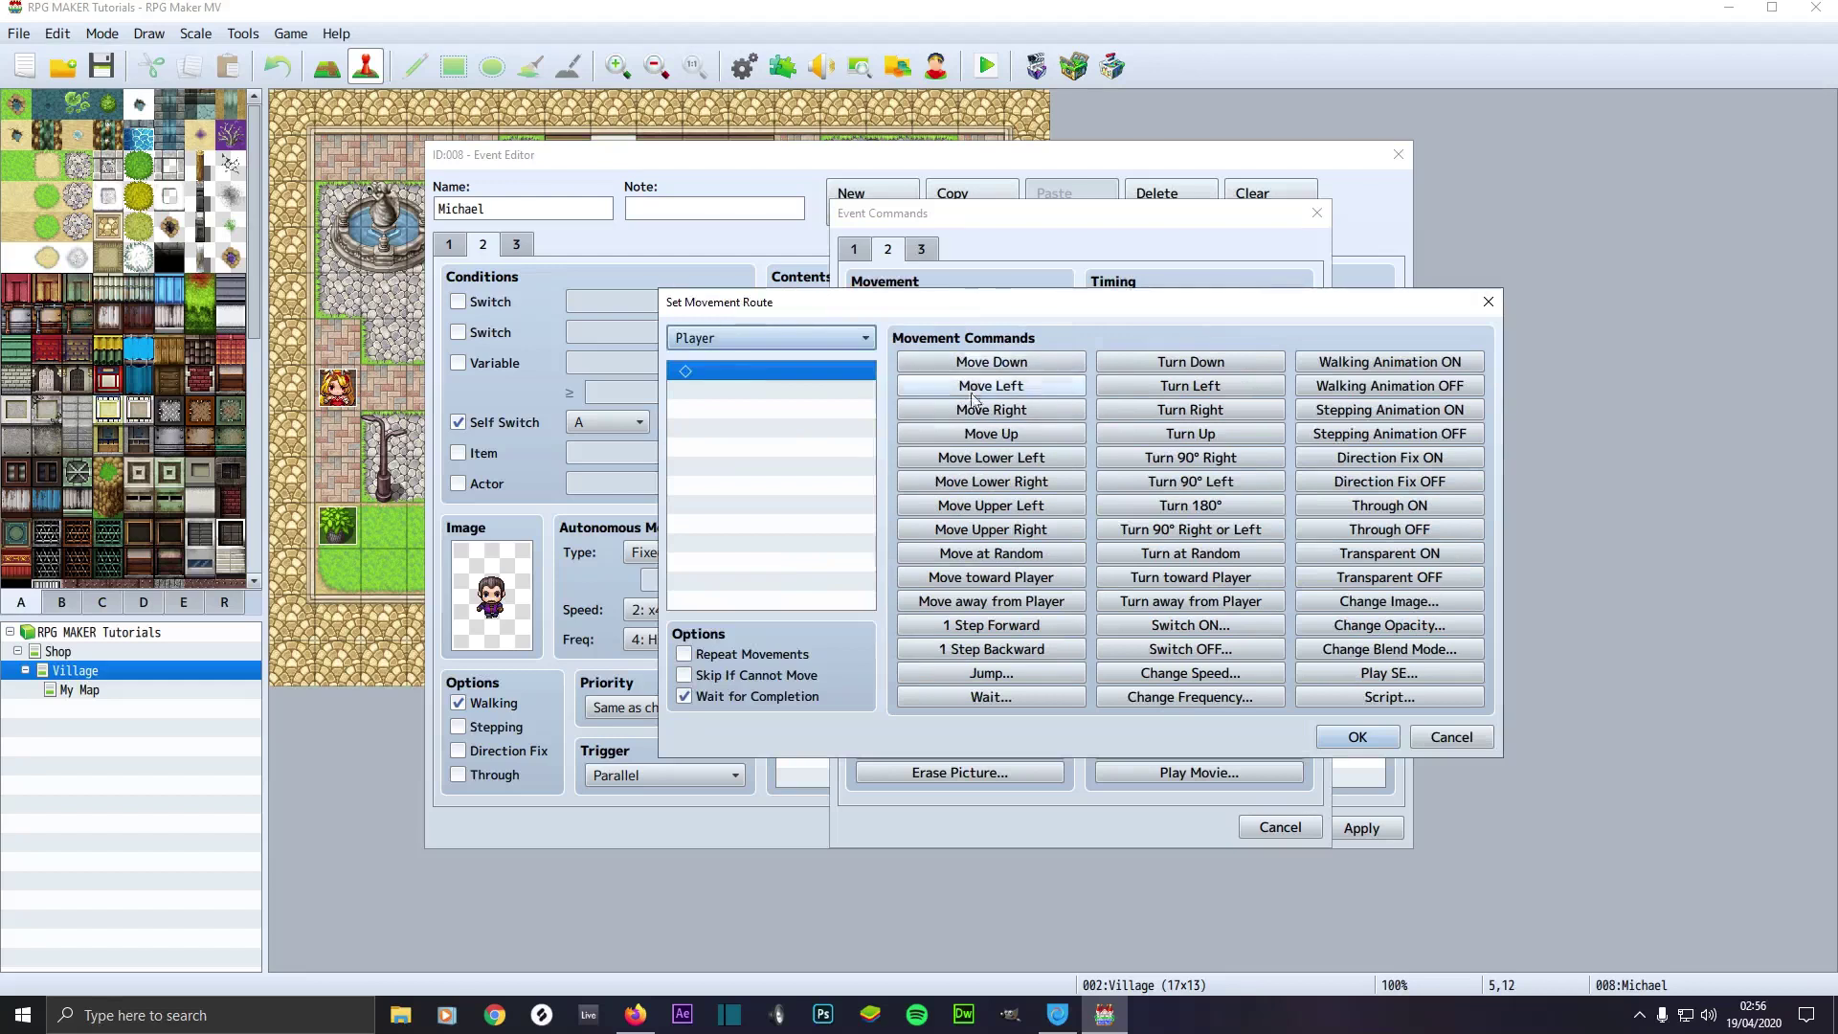
pyautogui.click(719, 681)
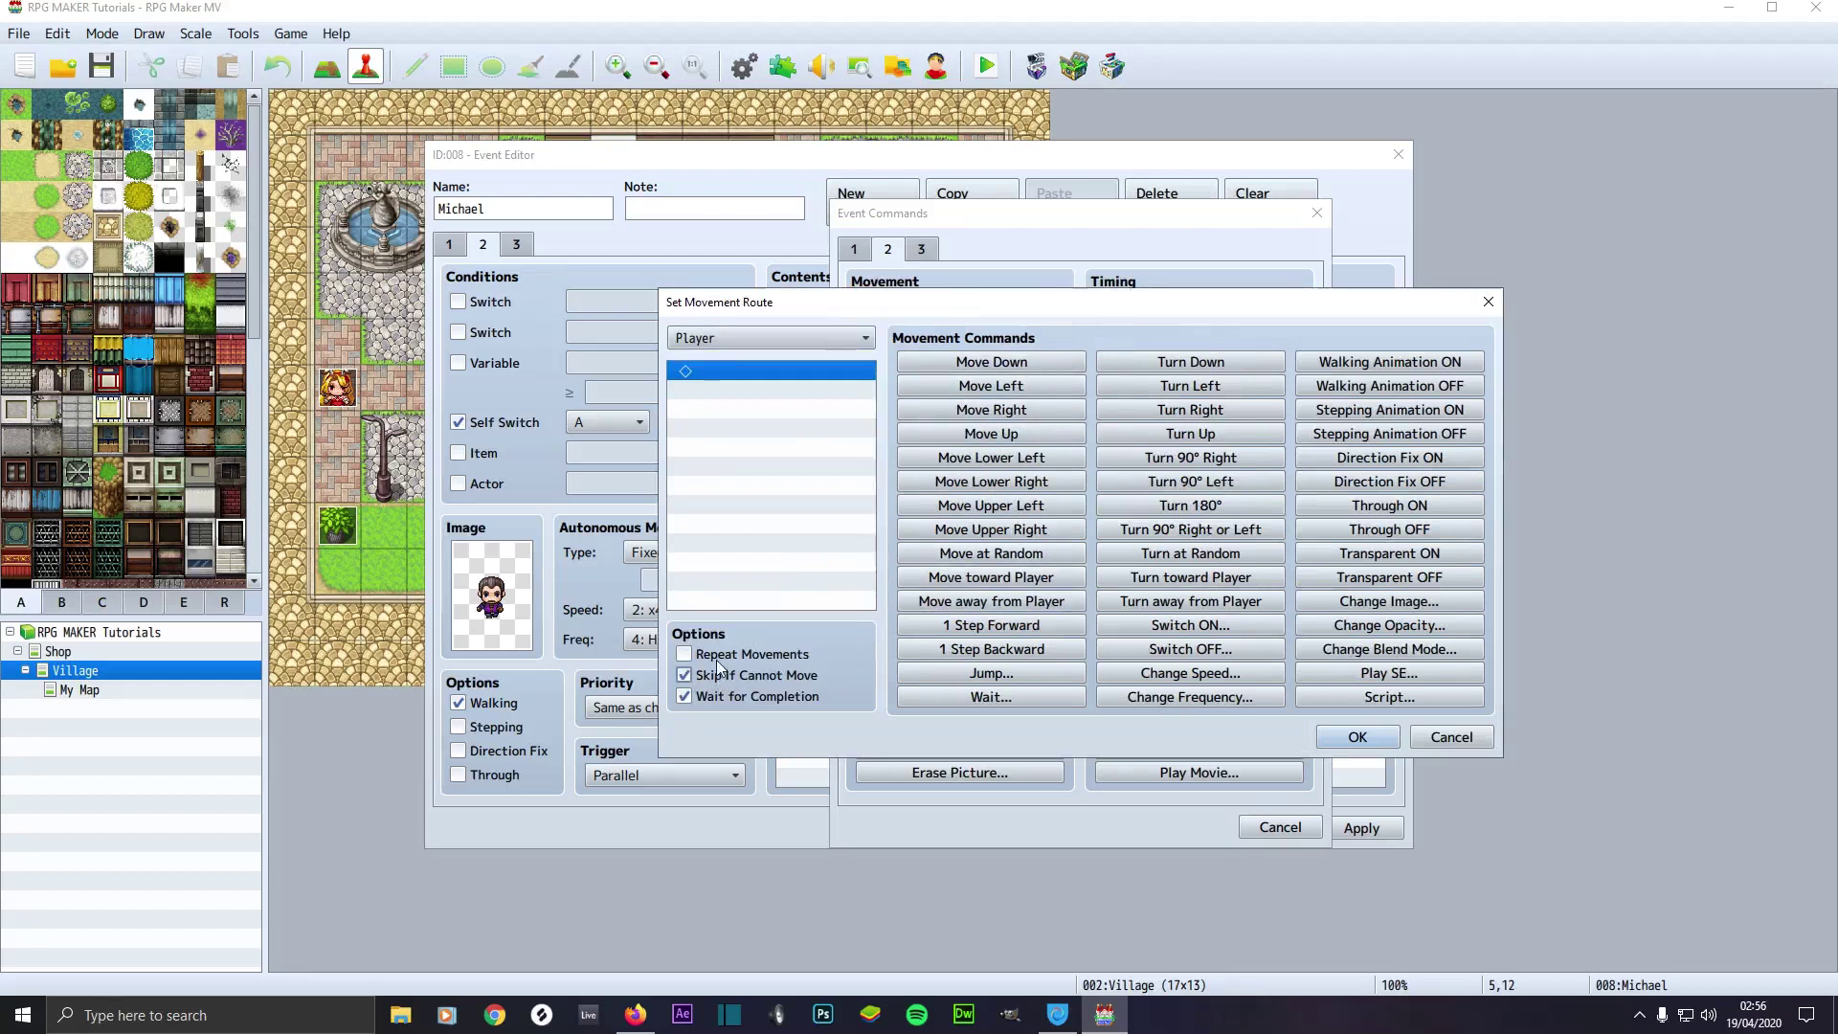
pyautogui.moveTo(721, 680)
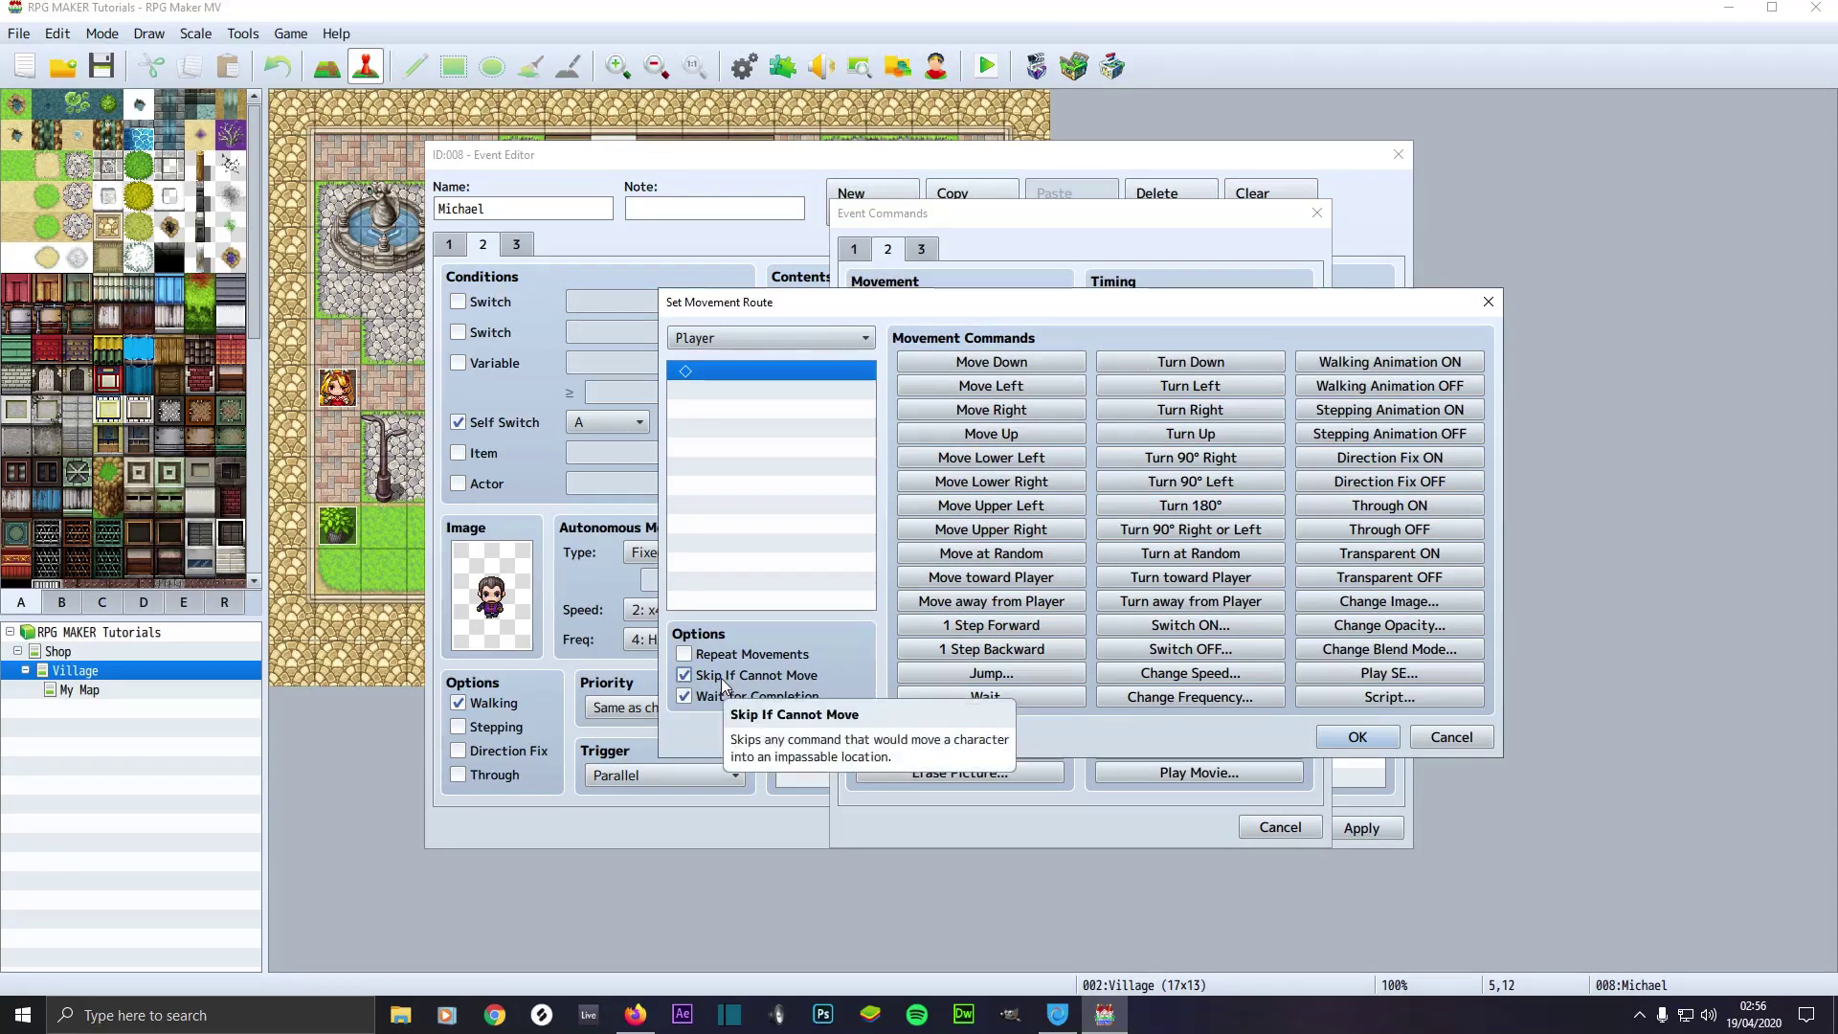
pyautogui.click(721, 653)
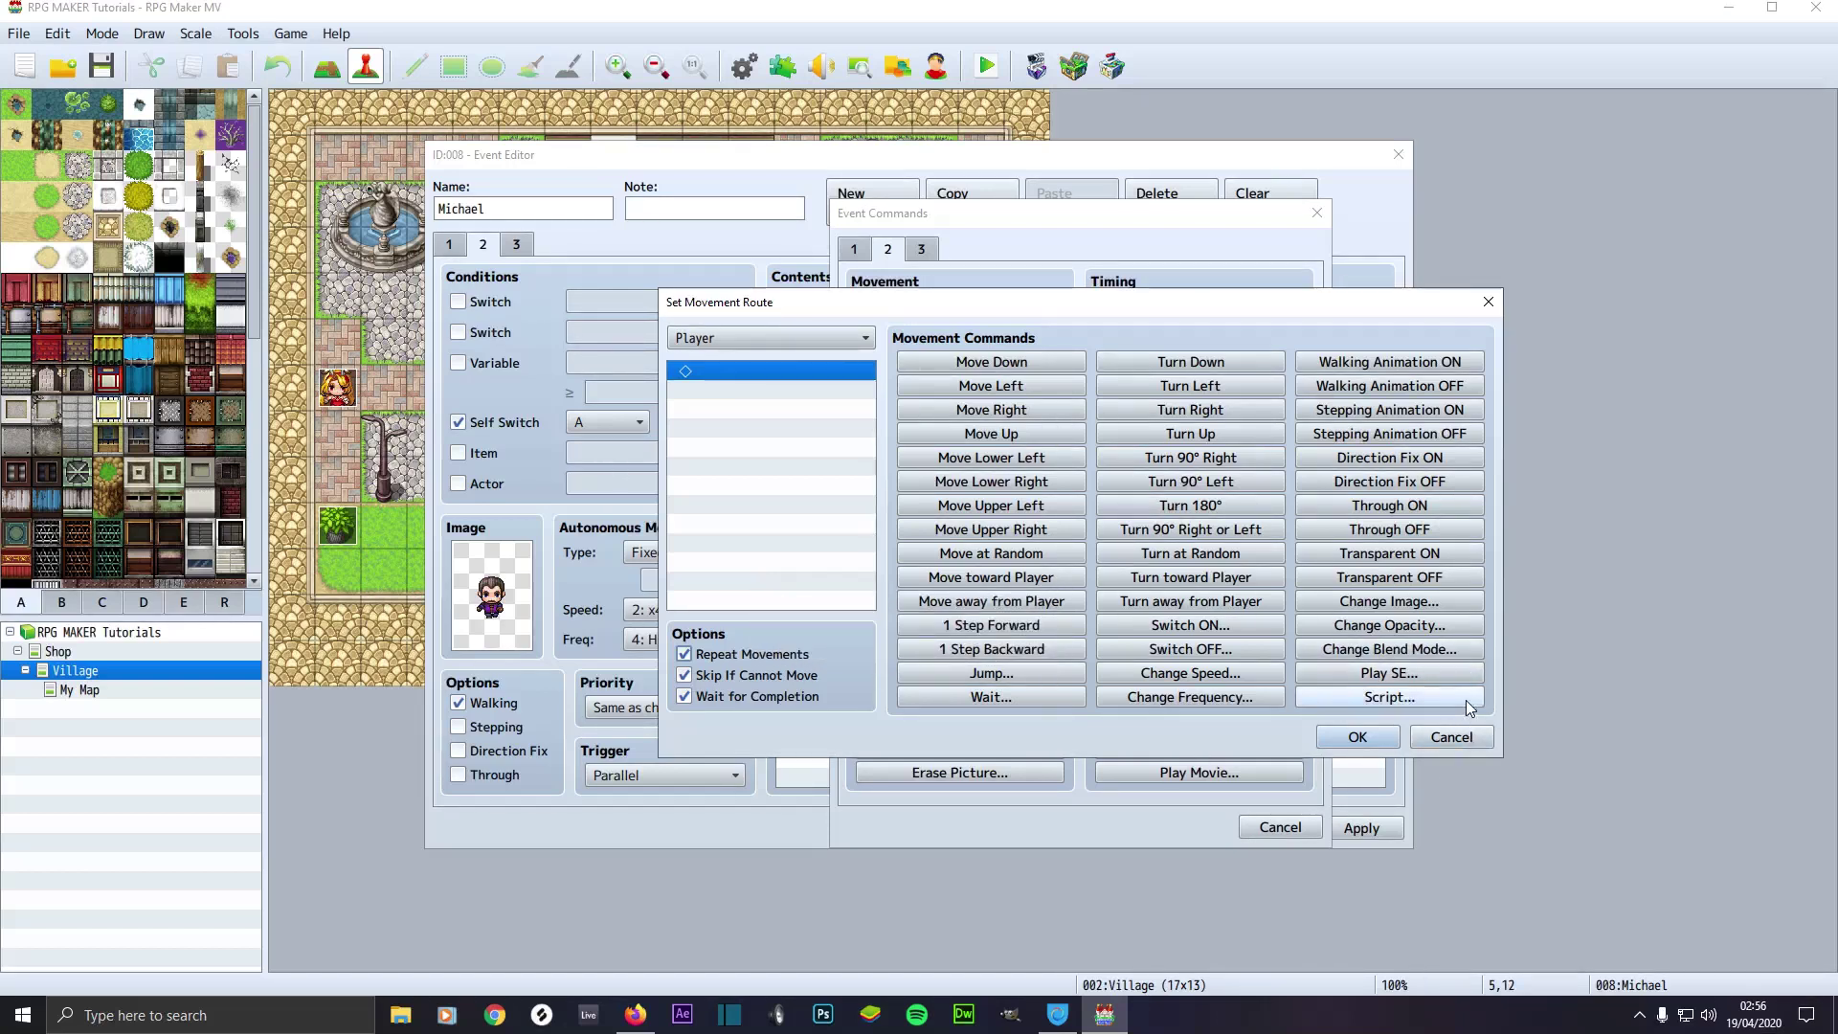
pyautogui.click(1452, 738)
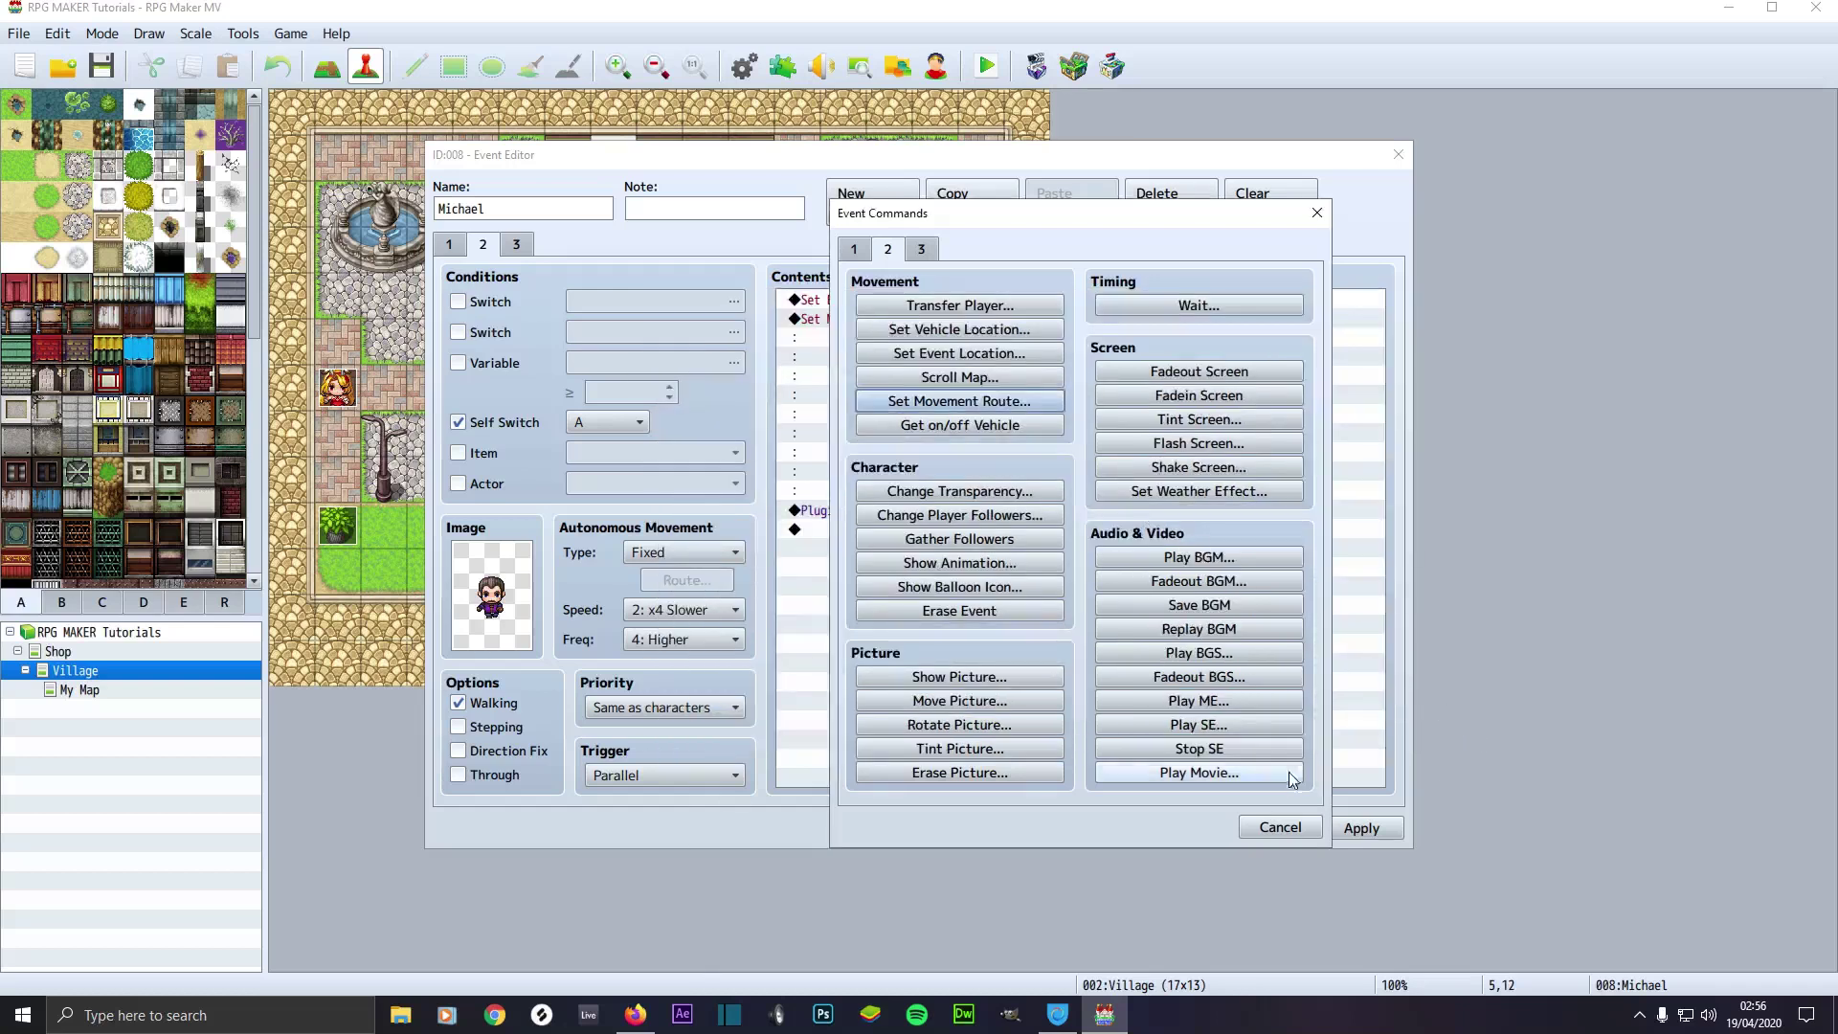
pyautogui.click(1281, 826)
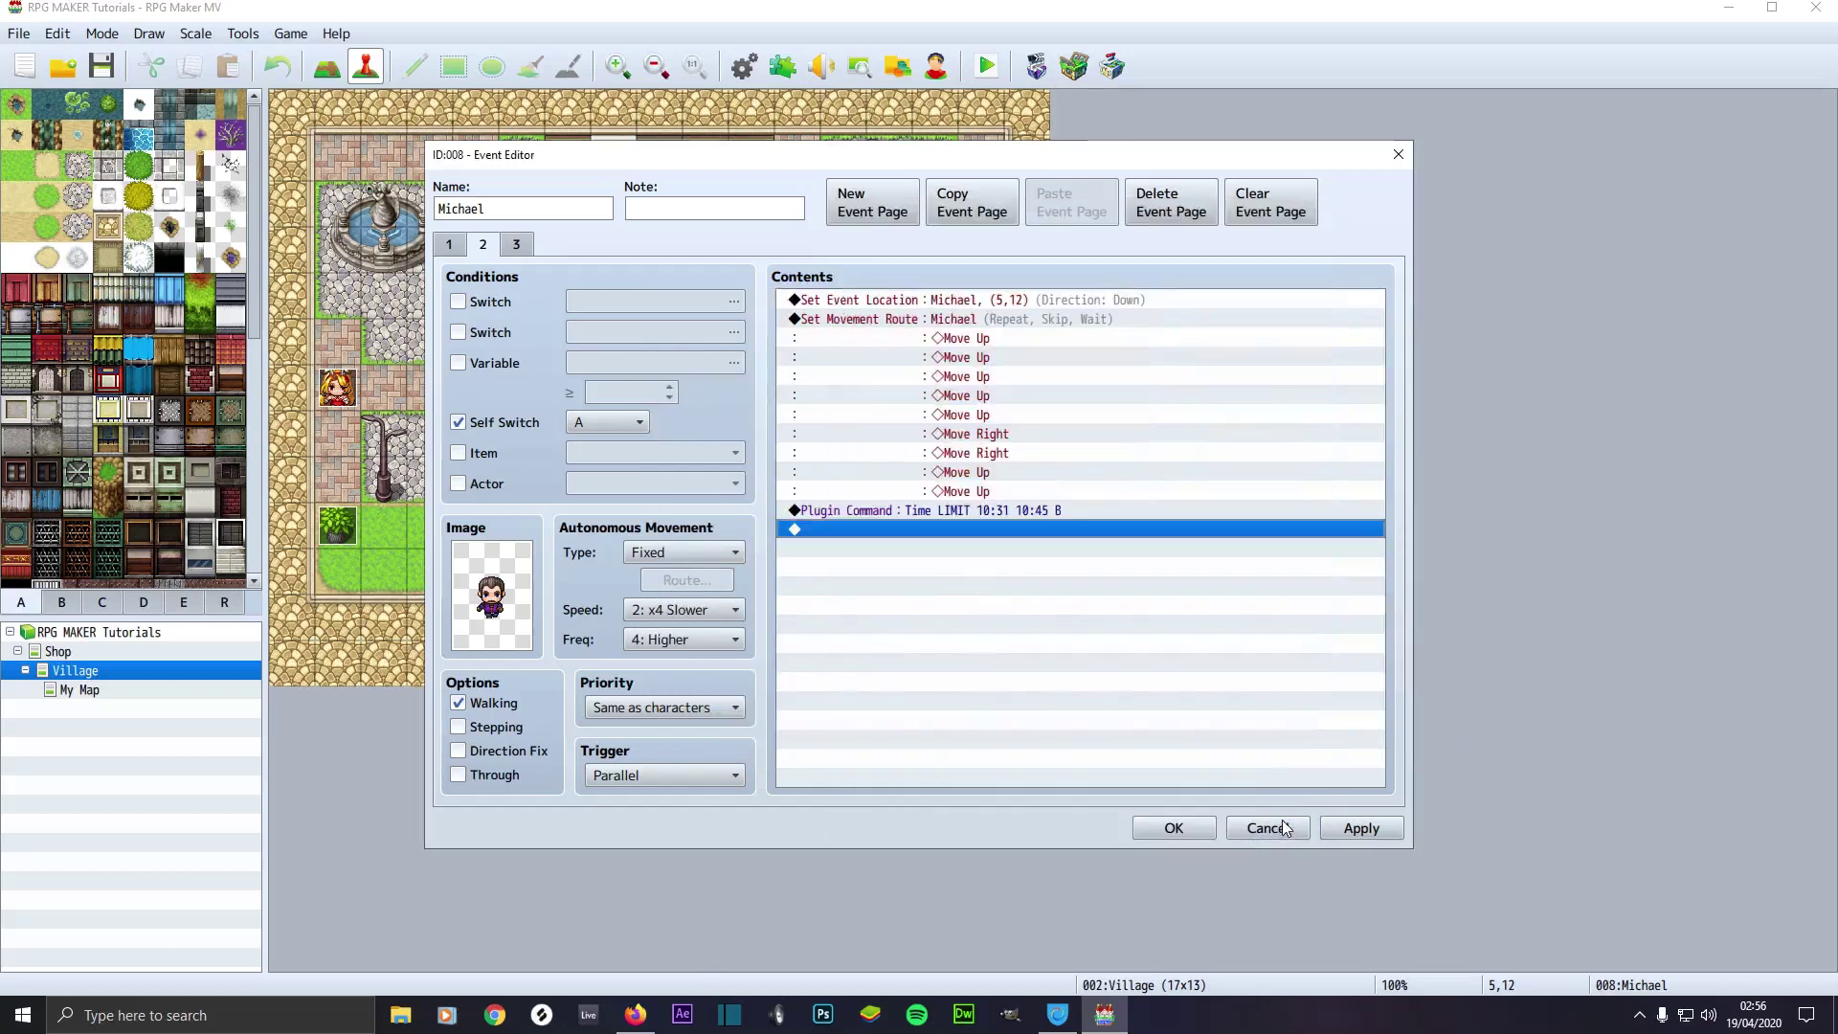
# - Set page 2's autonomous movement type to Custom, and check the settings on page 3
pyautogui.click(636, 555)
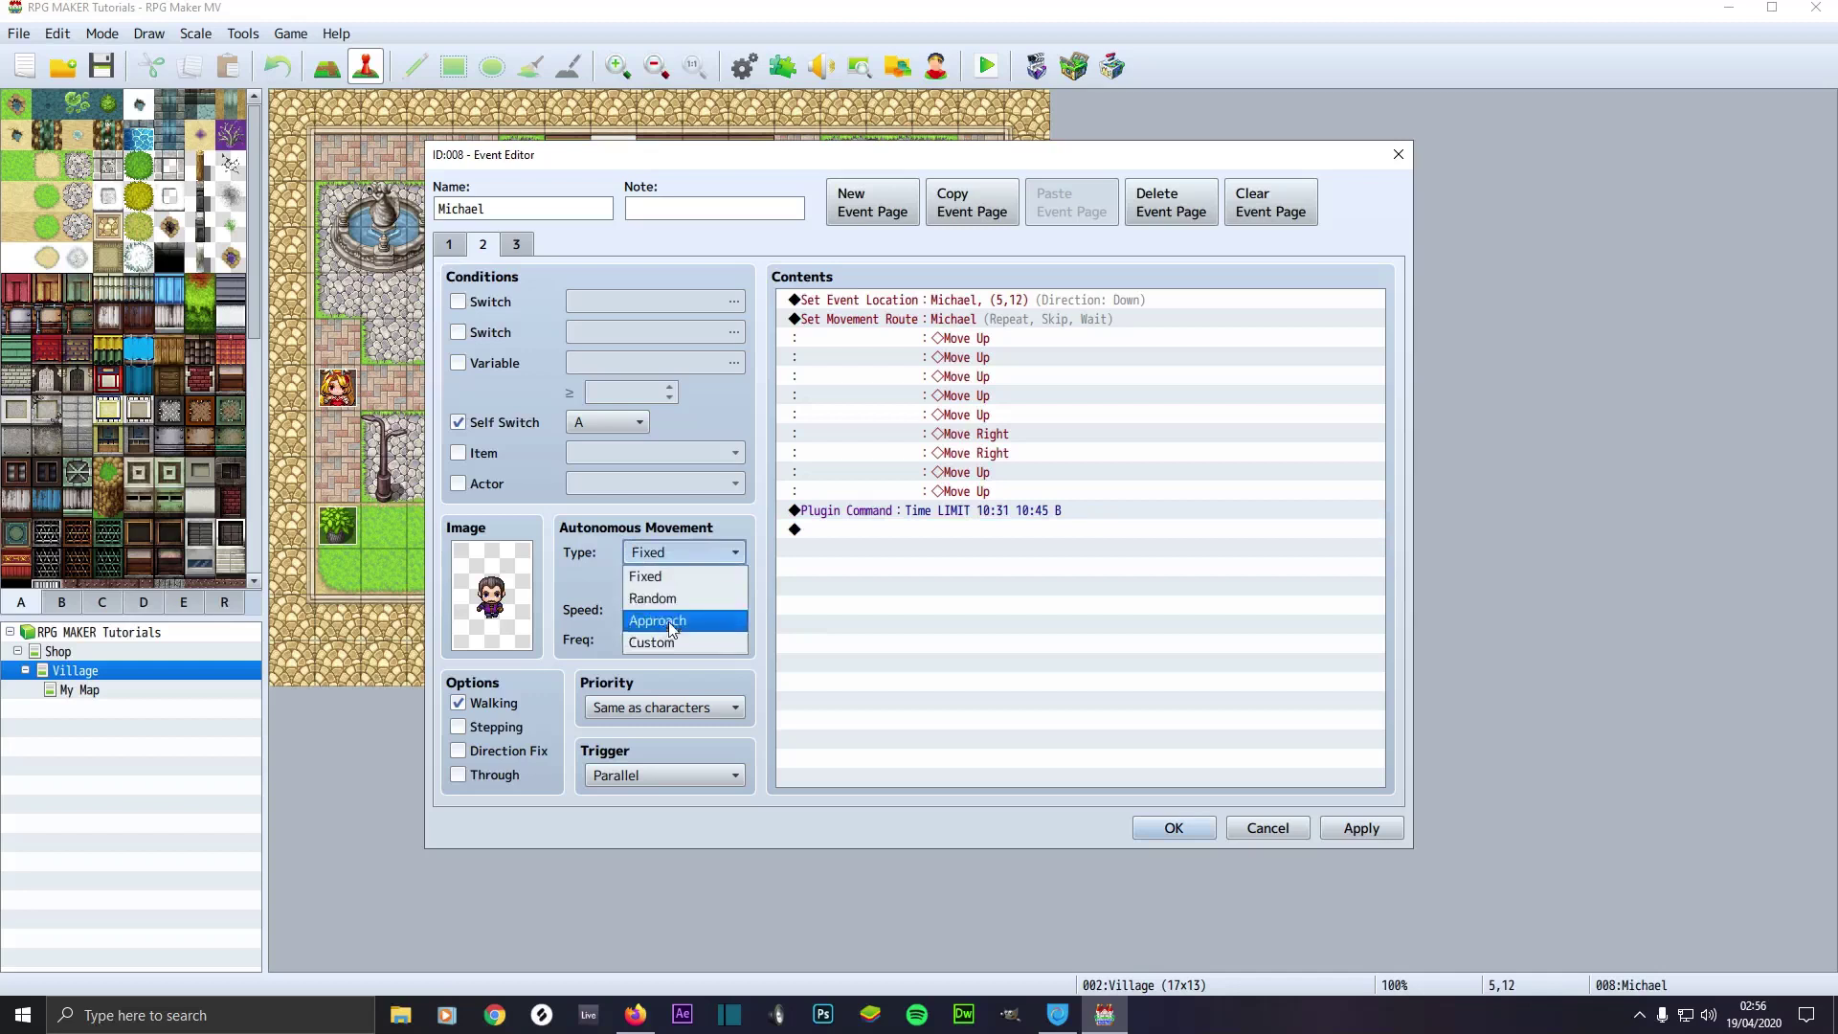
pyautogui.click(666, 643)
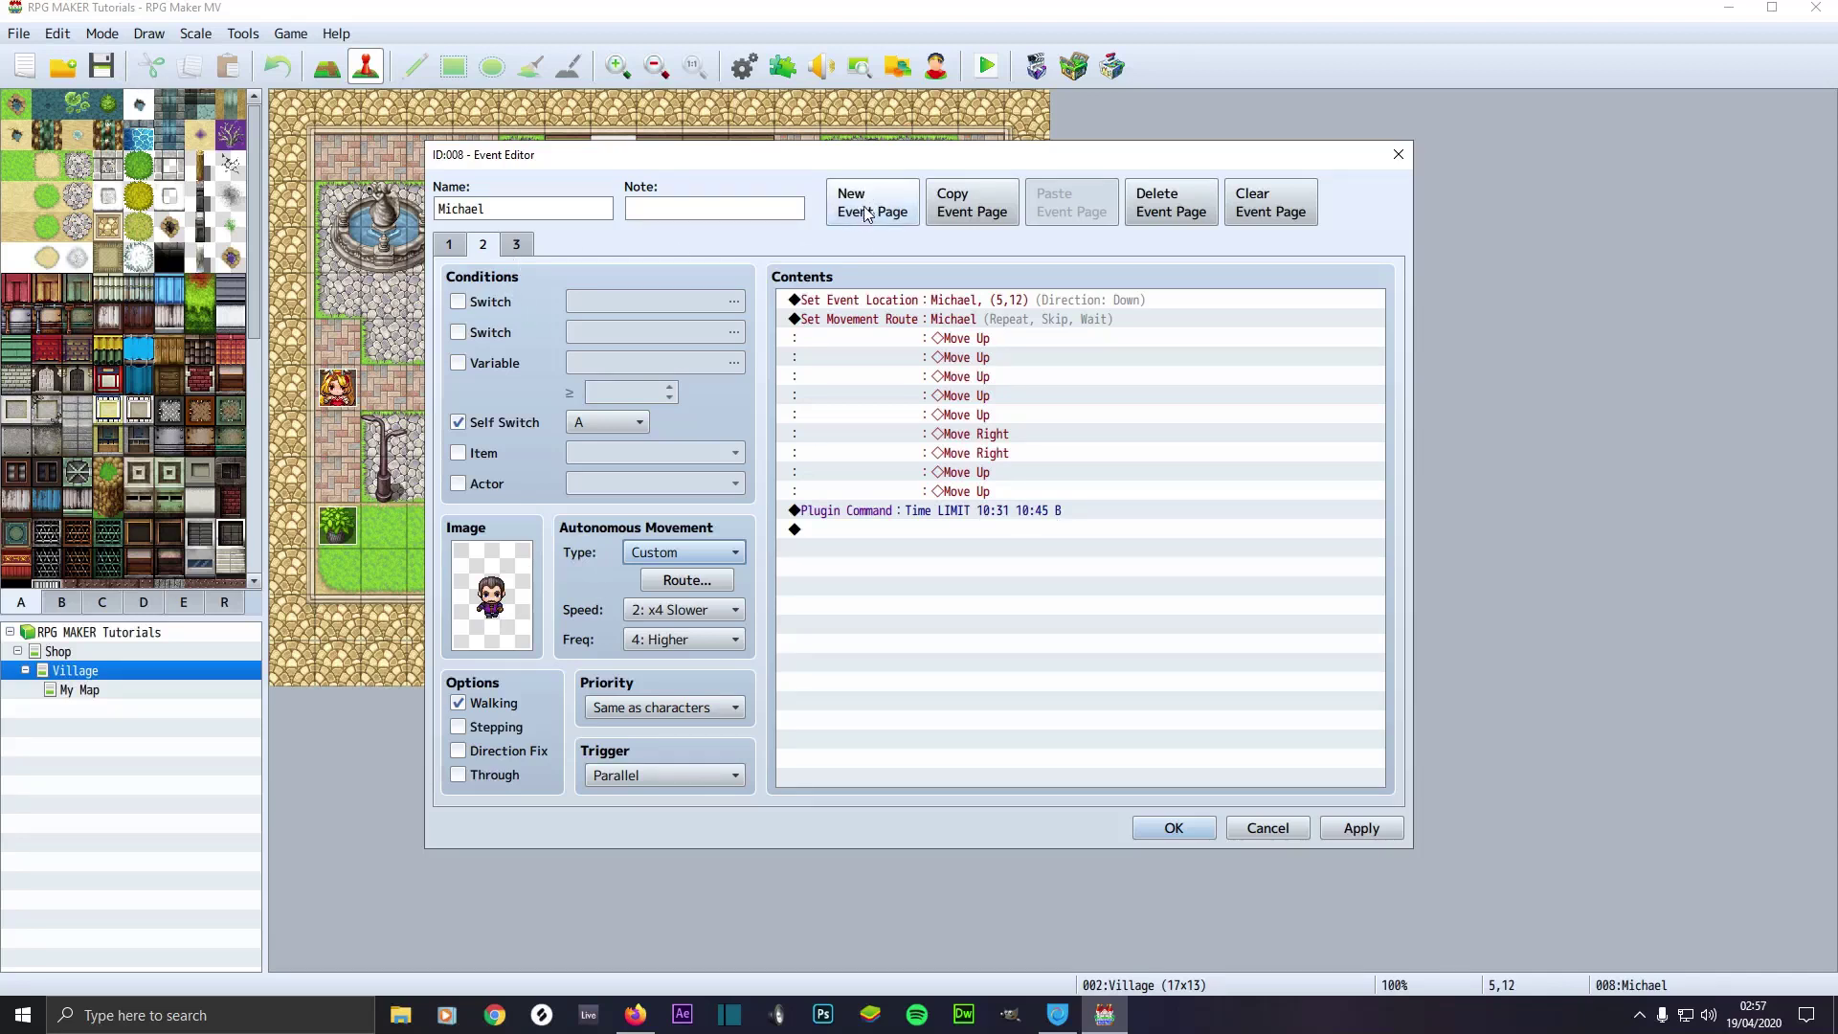
pyautogui.click(516, 247)
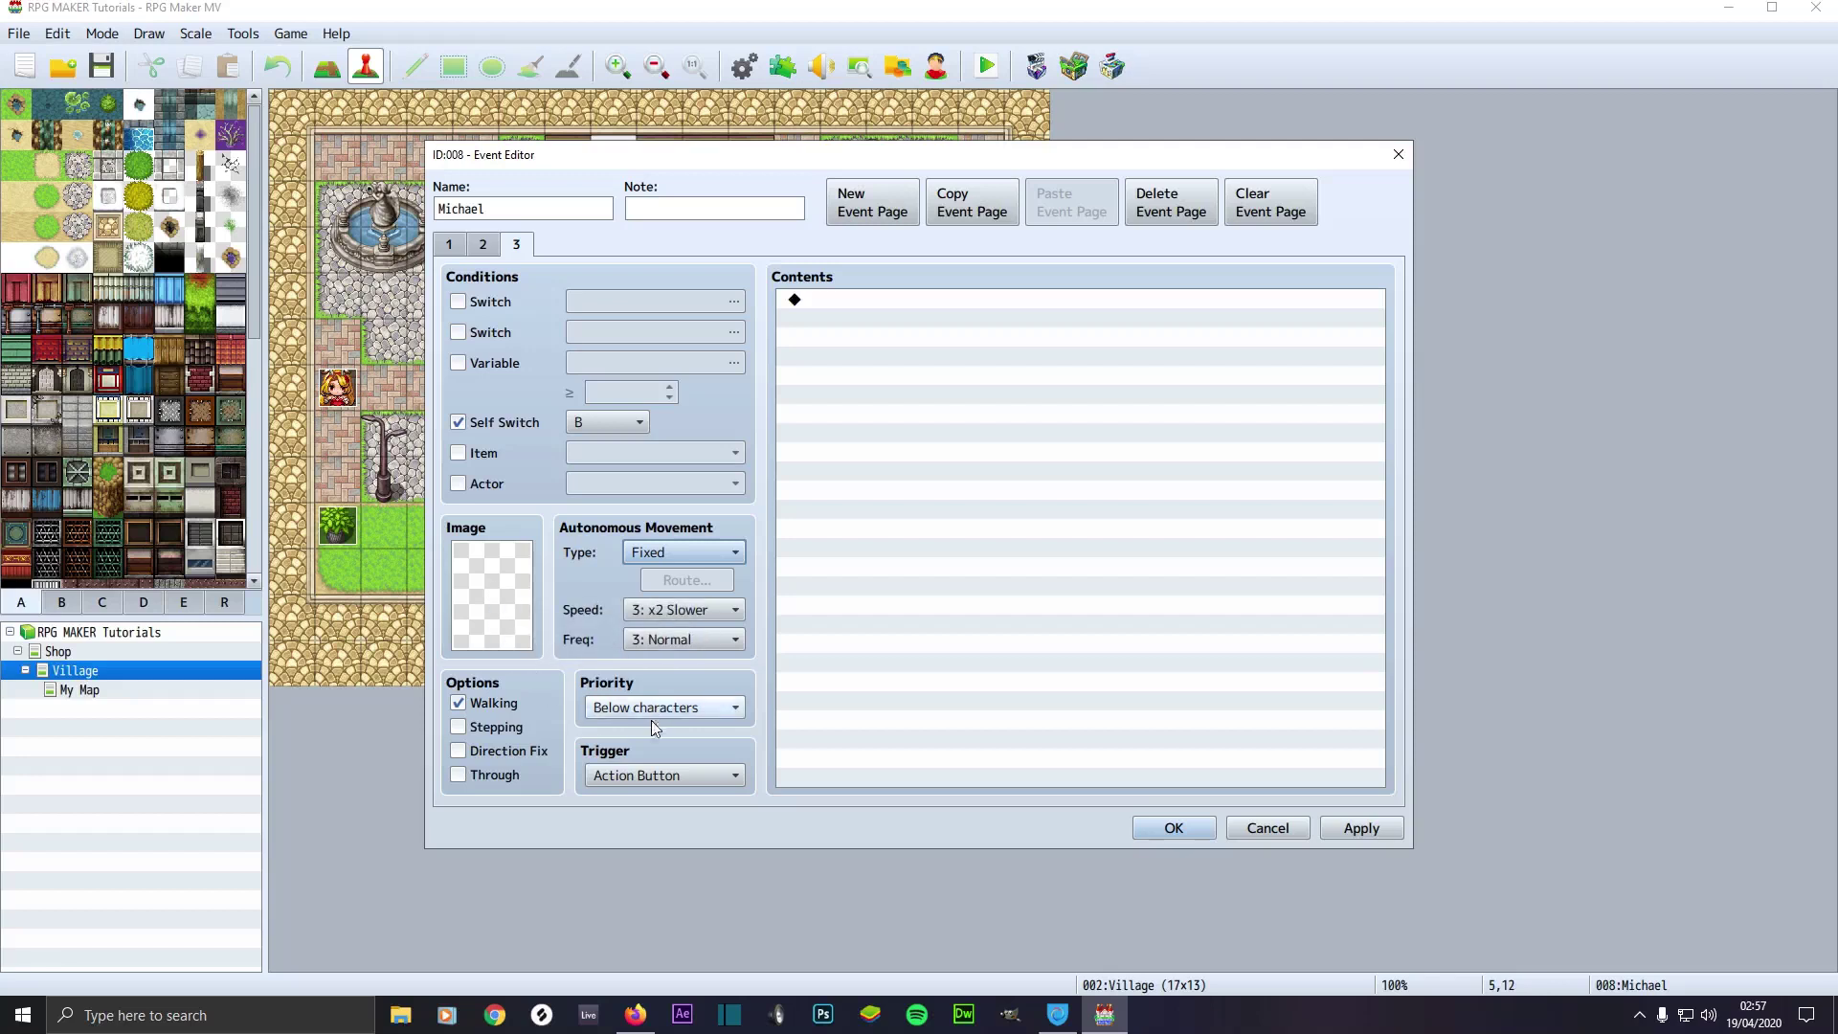
pyautogui.click(485, 248)
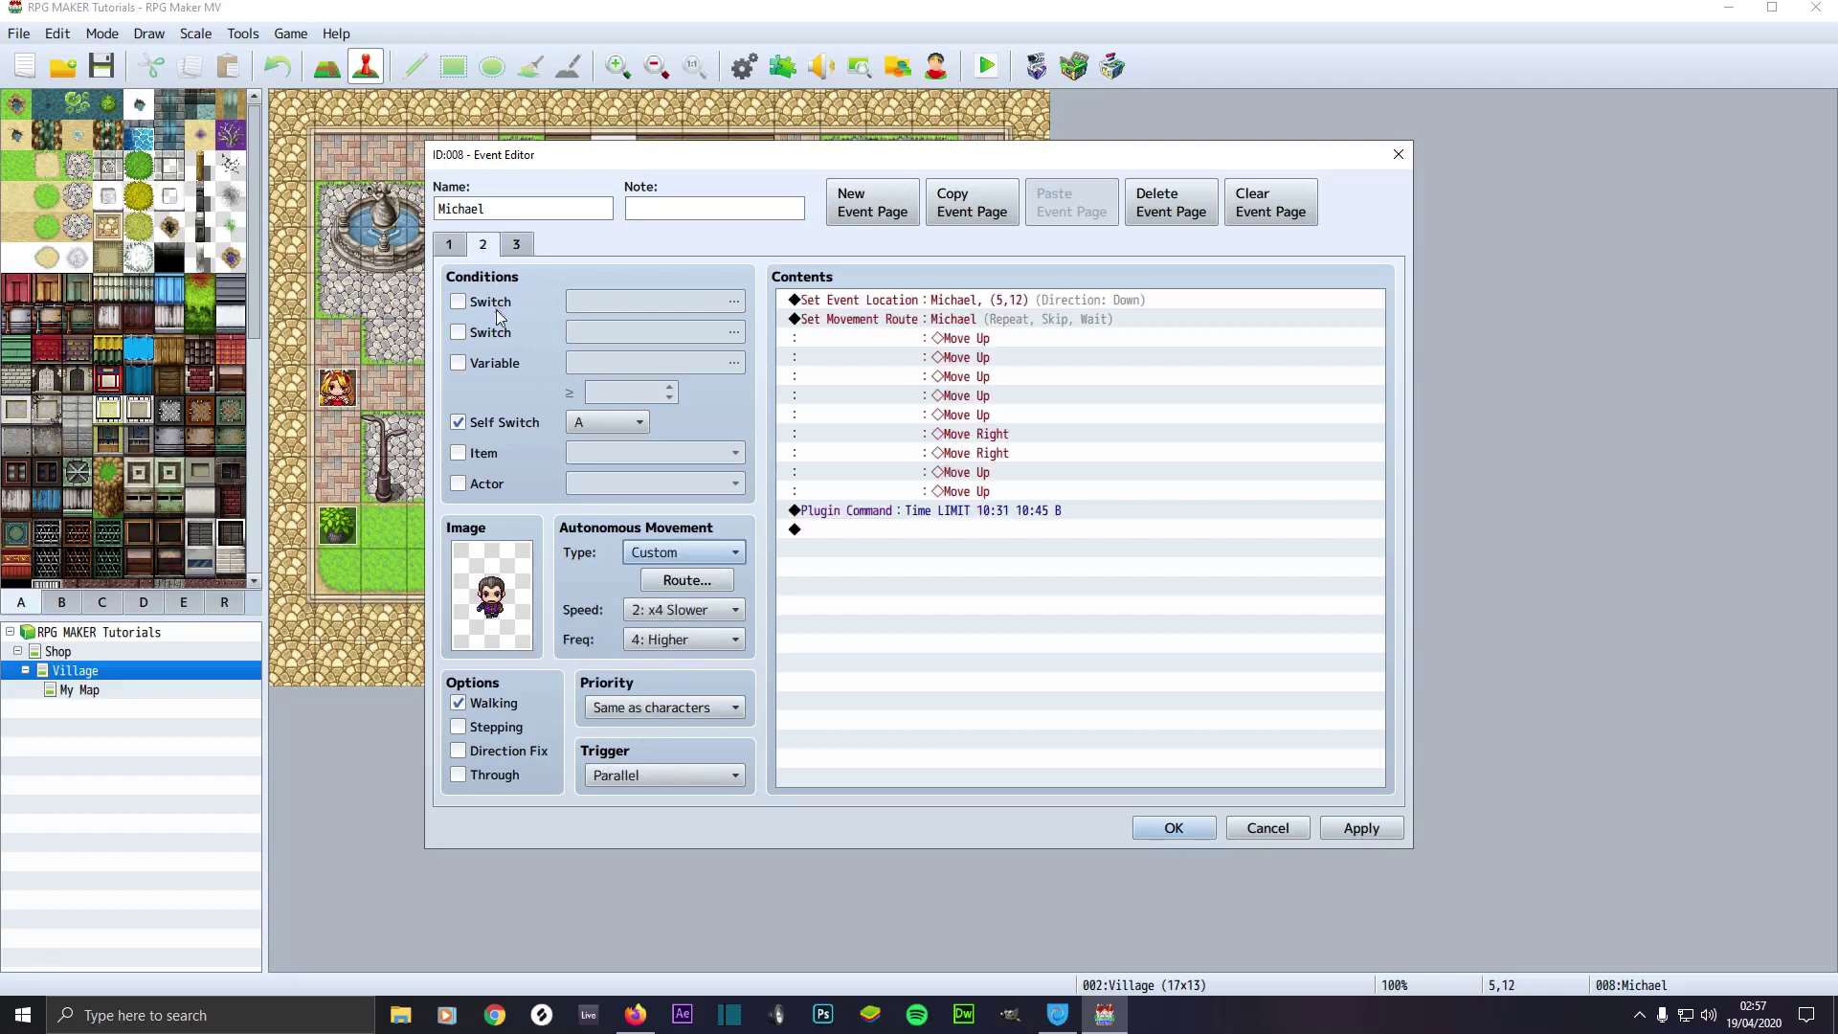
# - Keep page 2's priority as Same as characters and its trigger as Parallel, and apply the event's settings
pyautogui.click(630, 710)
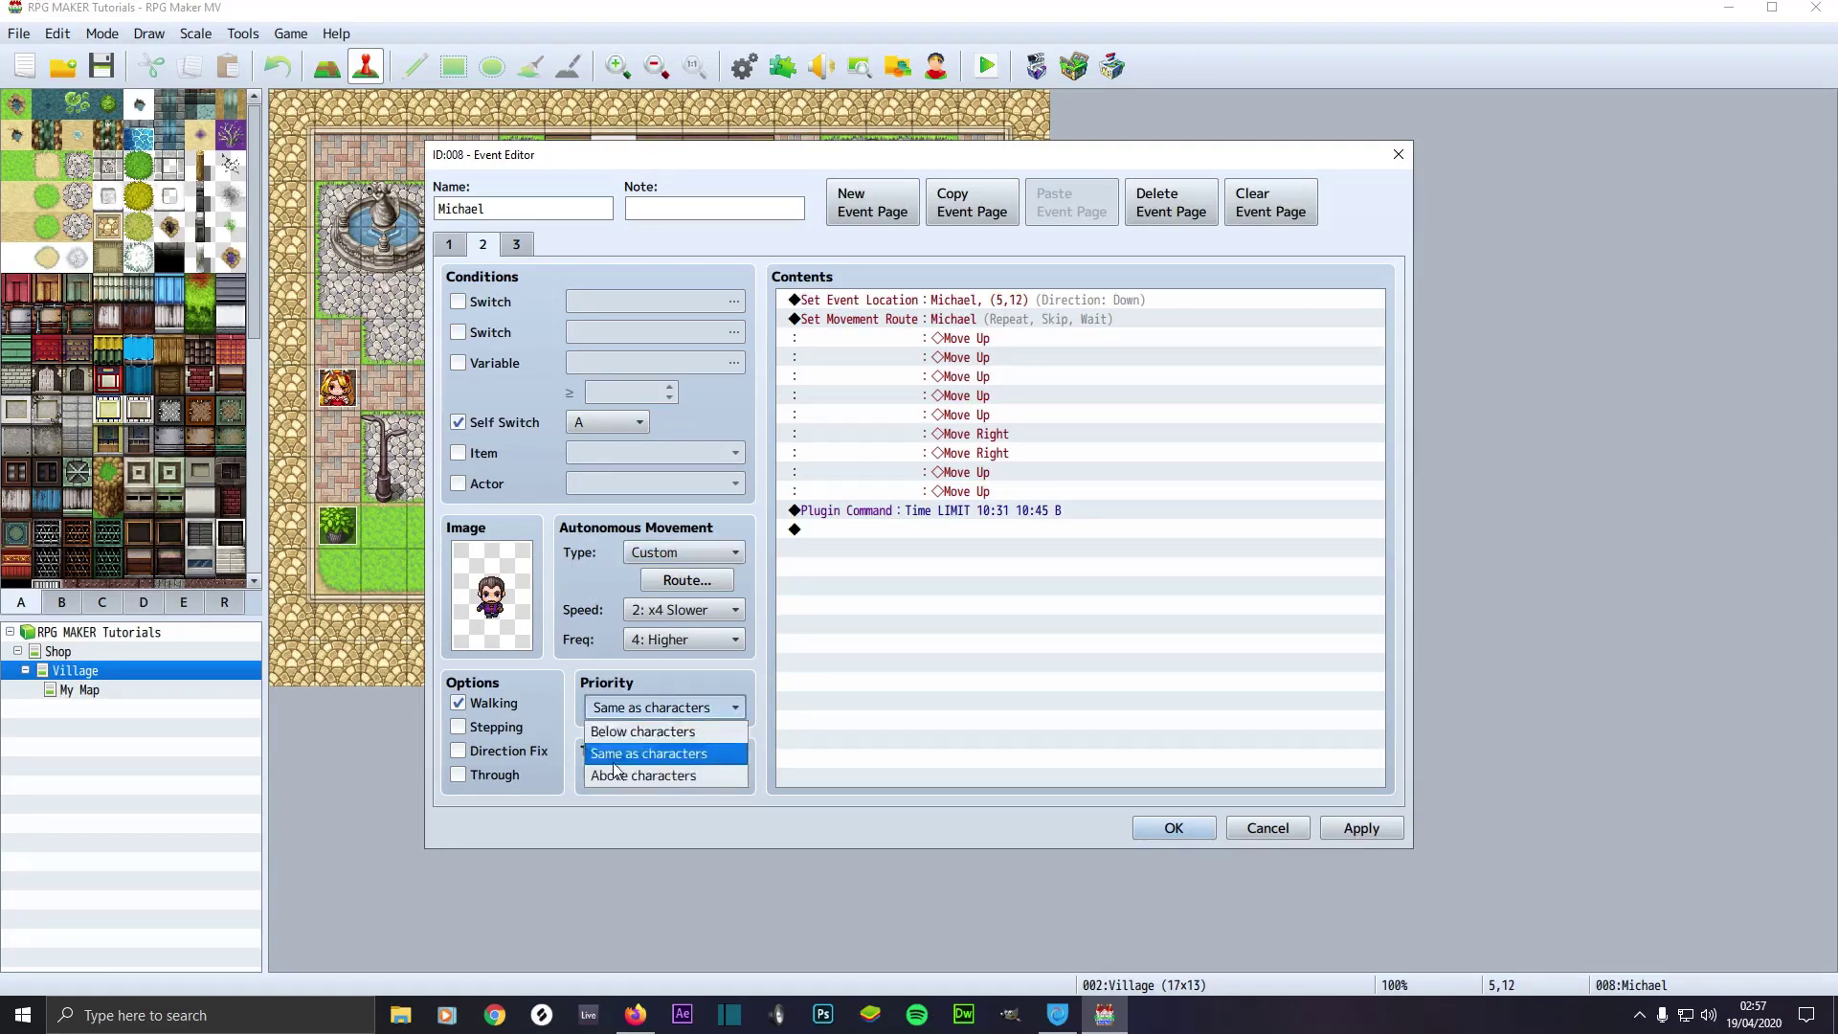
pyautogui.click(560, 726)
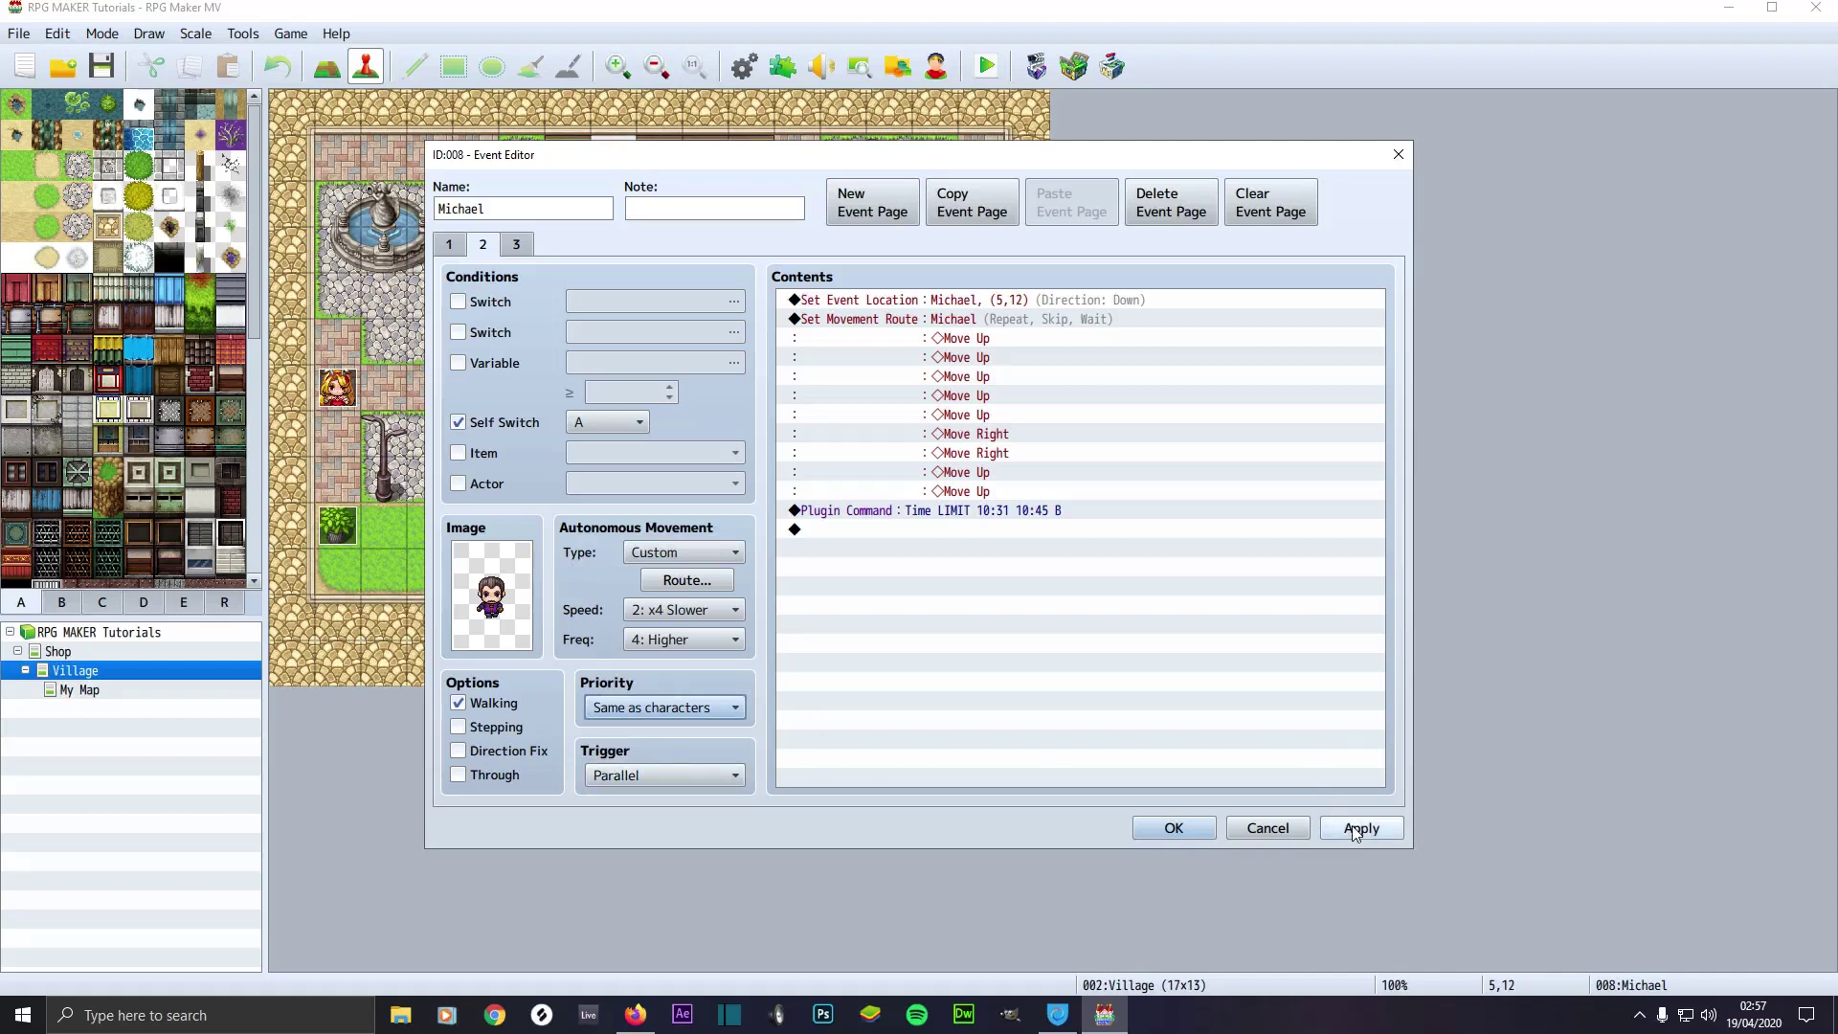
pyautogui.click(667, 777)
pyautogui.click(668, 777)
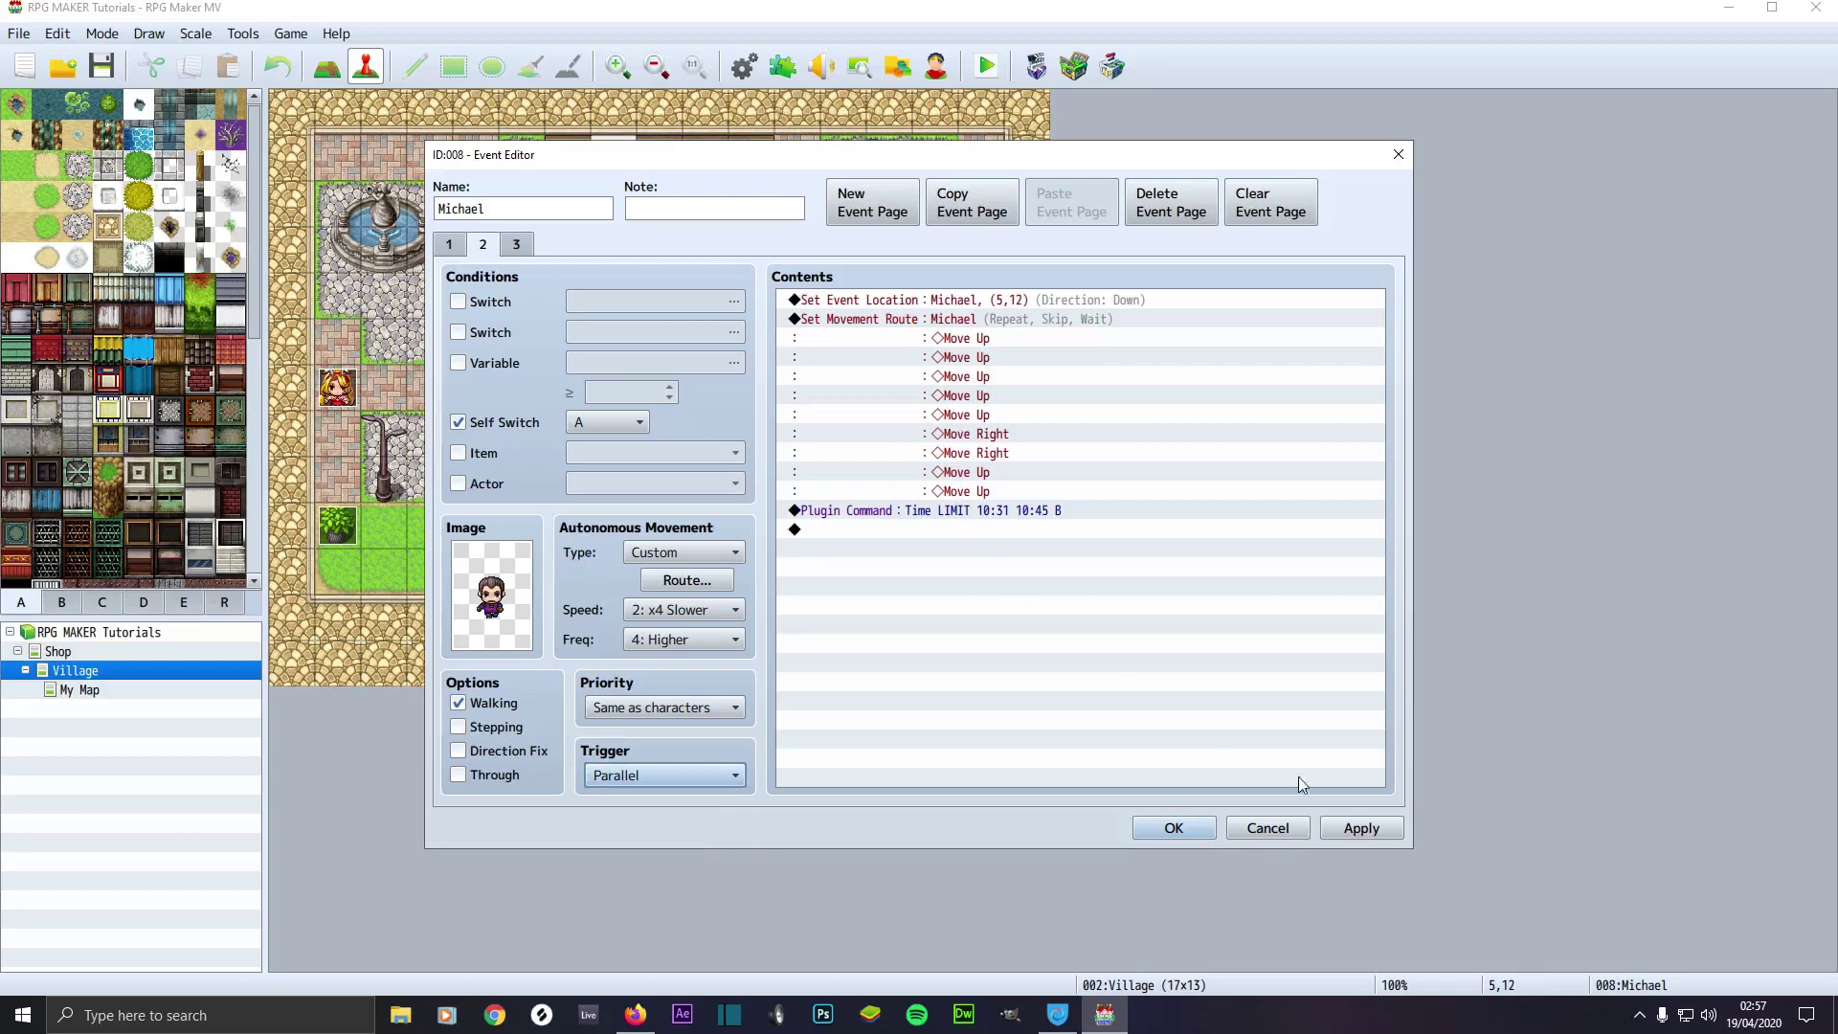
pyautogui.click(1369, 835)
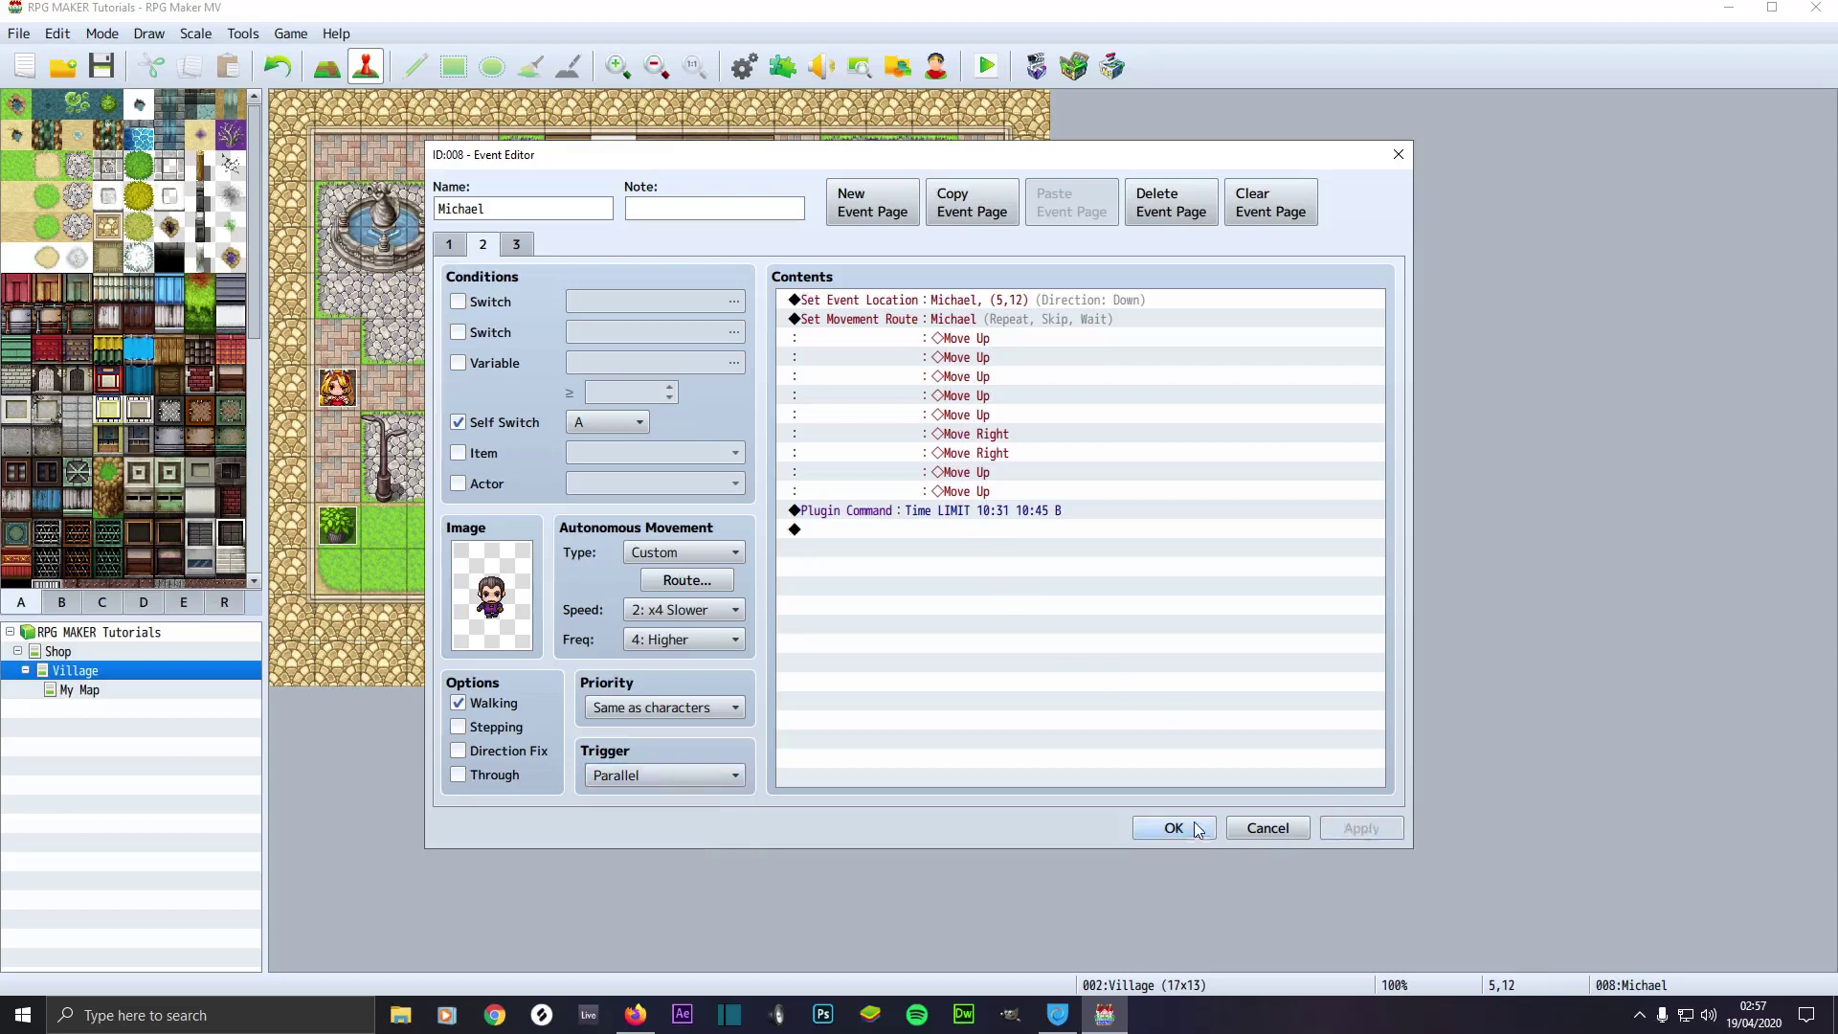
pyautogui.click(1196, 830)
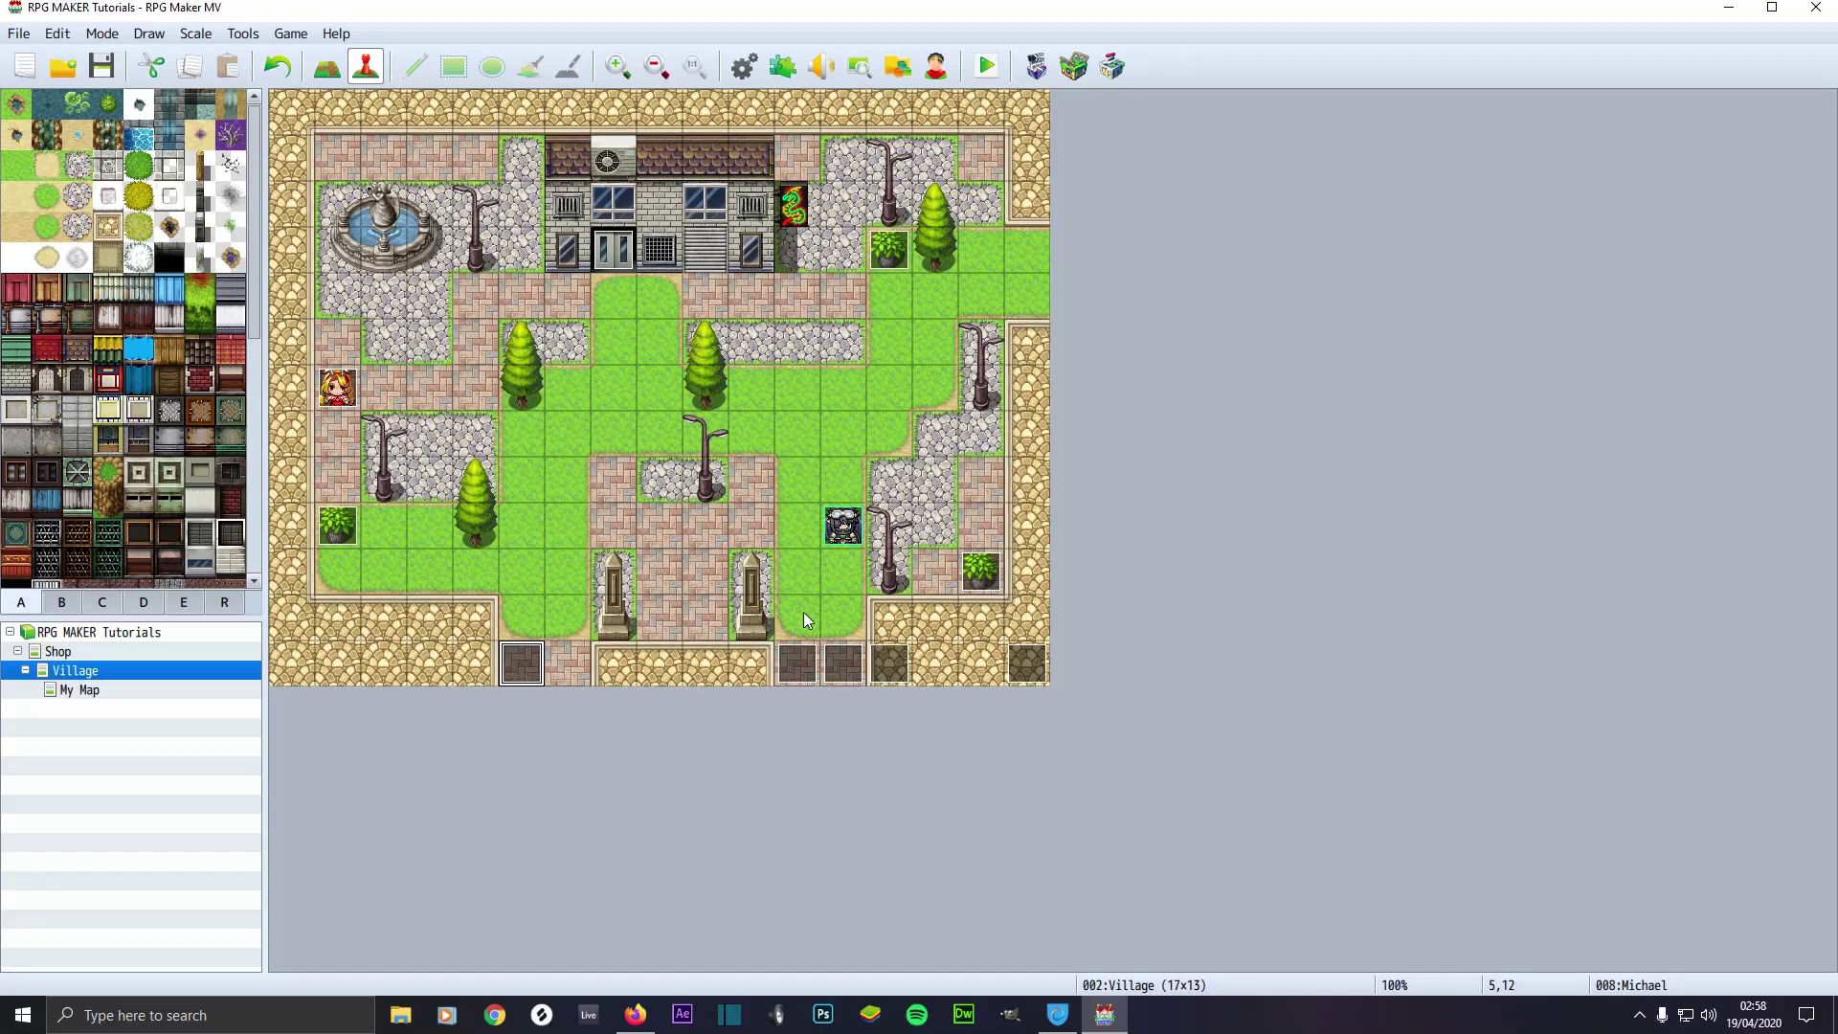
# - Open the NPC event at (12,16) on My Map and examine the commands on pages 1 and 2
pyautogui.click(93, 691)
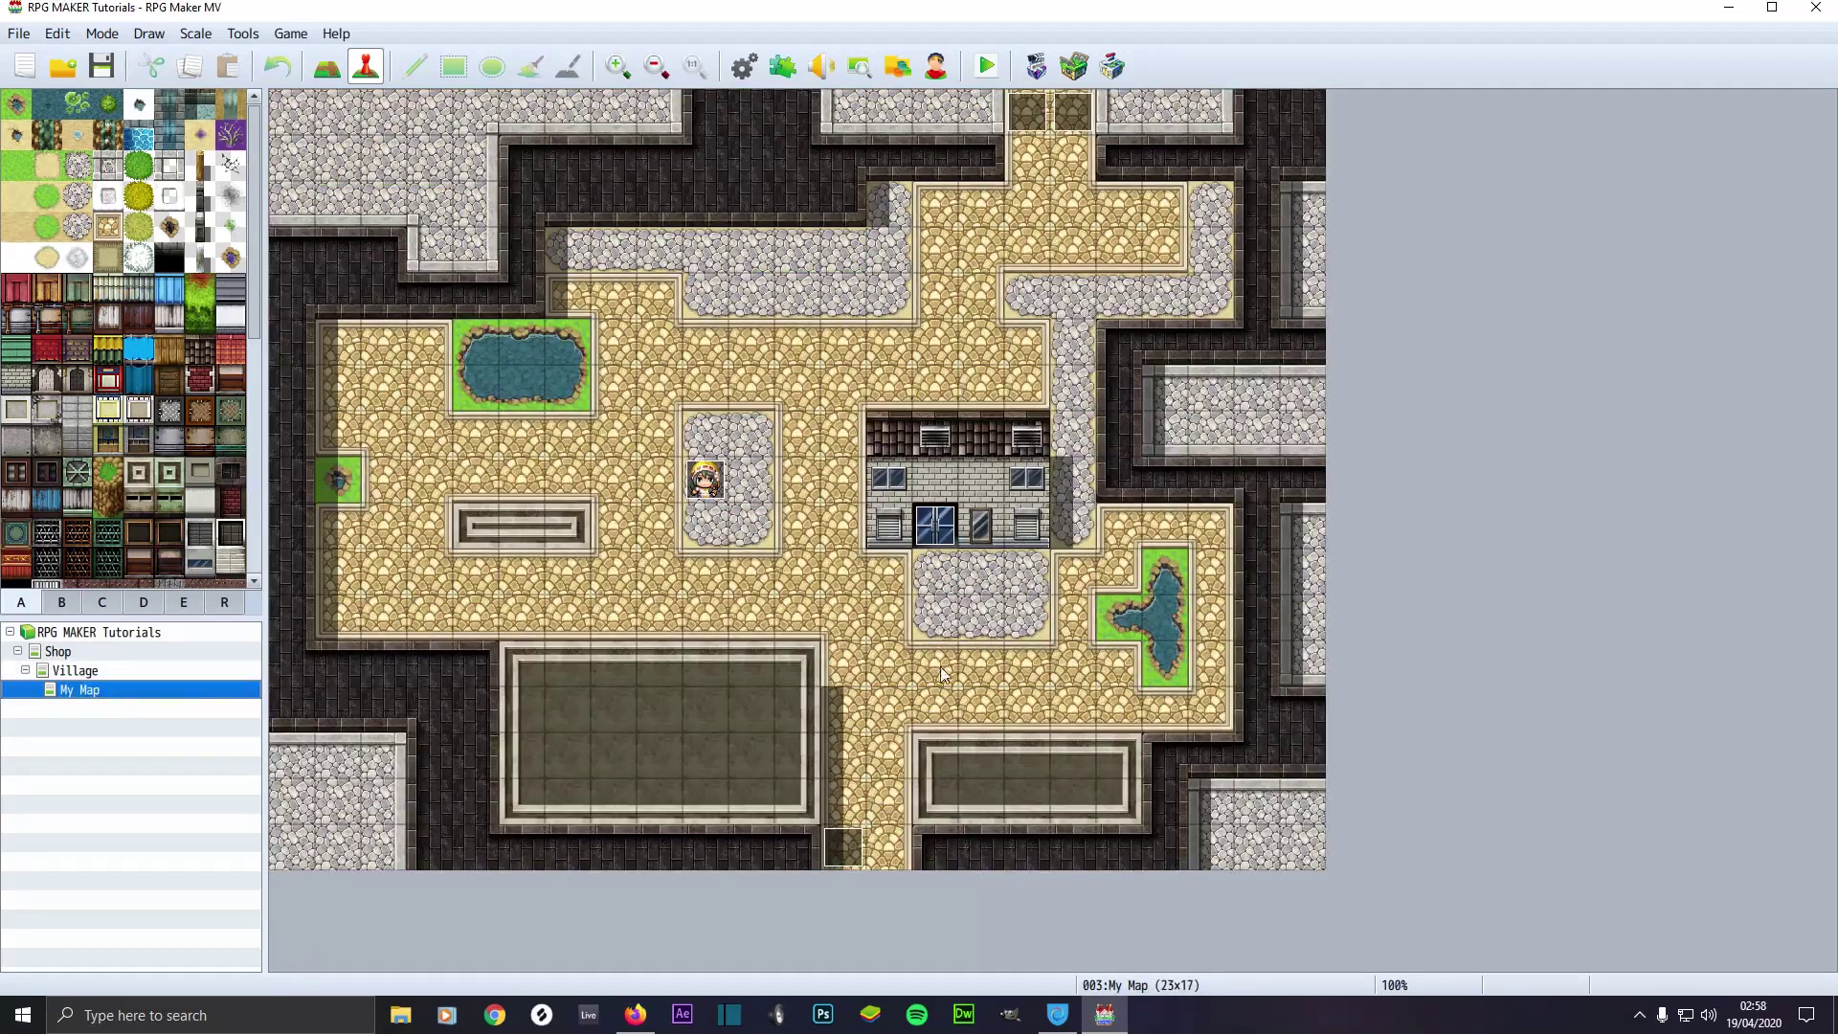
pyautogui.doubleClick(844, 847)
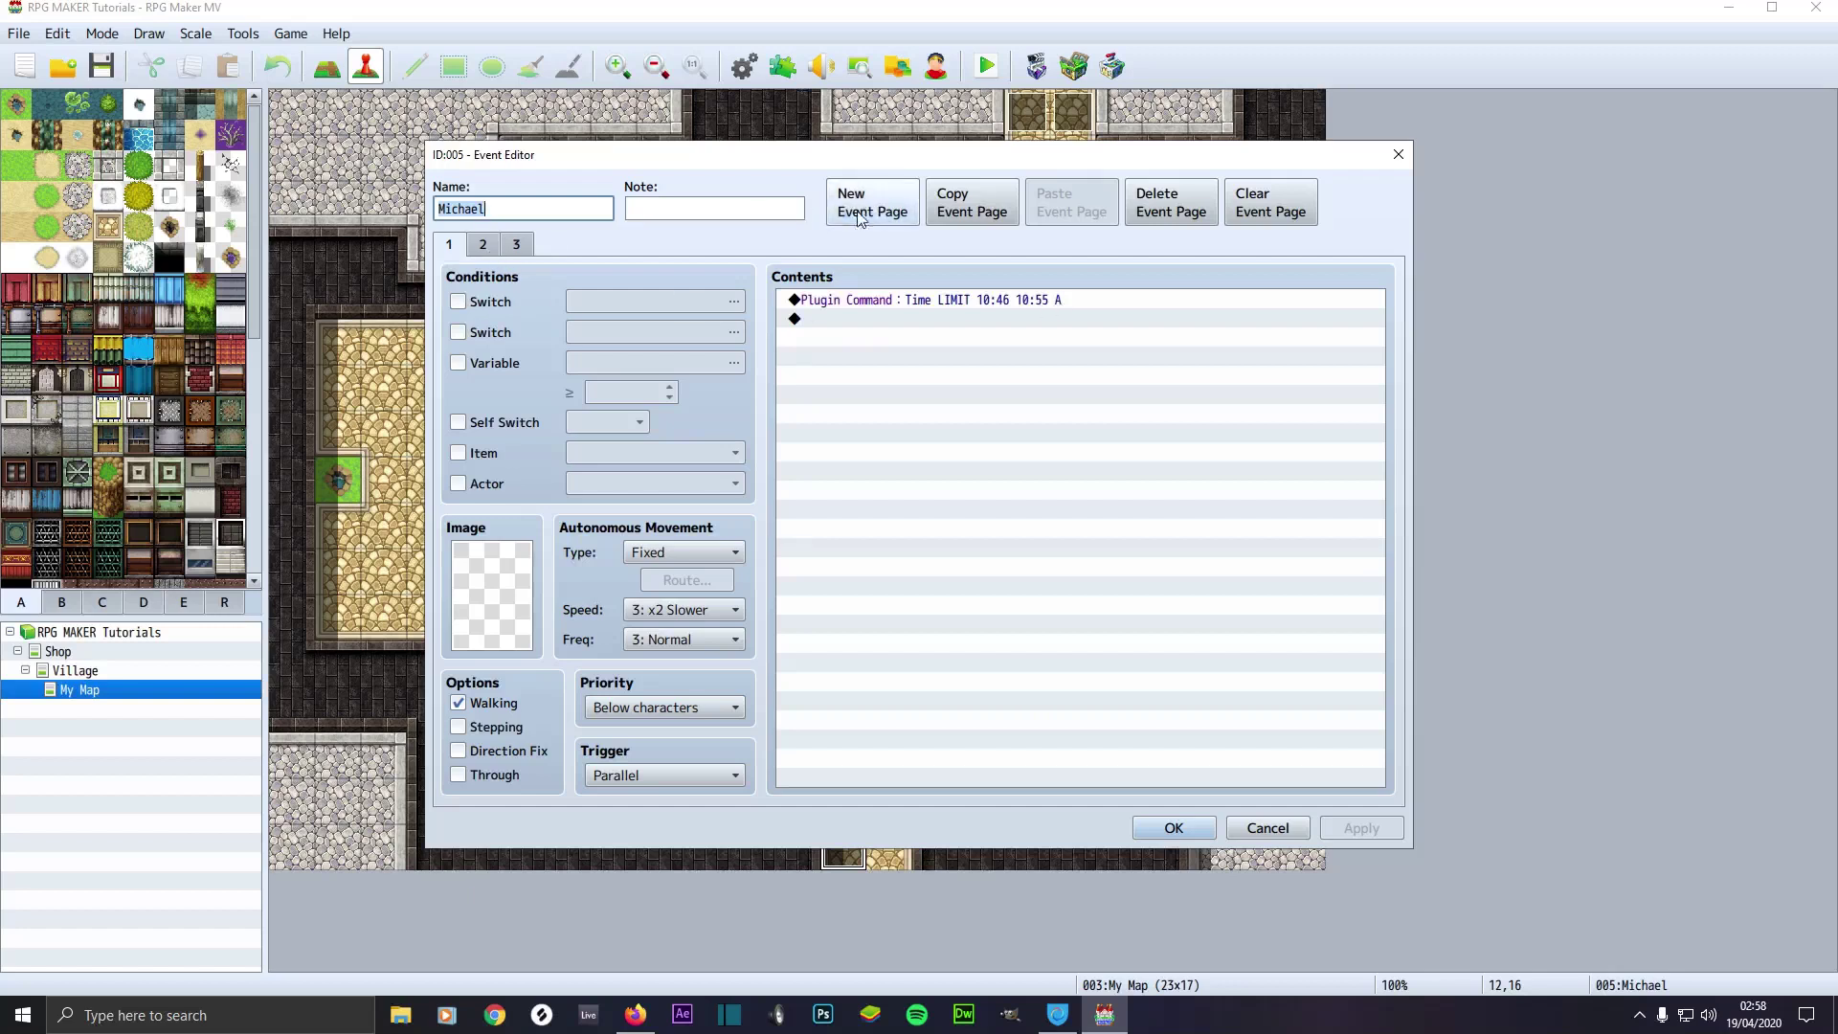
pyautogui.click(484, 247)
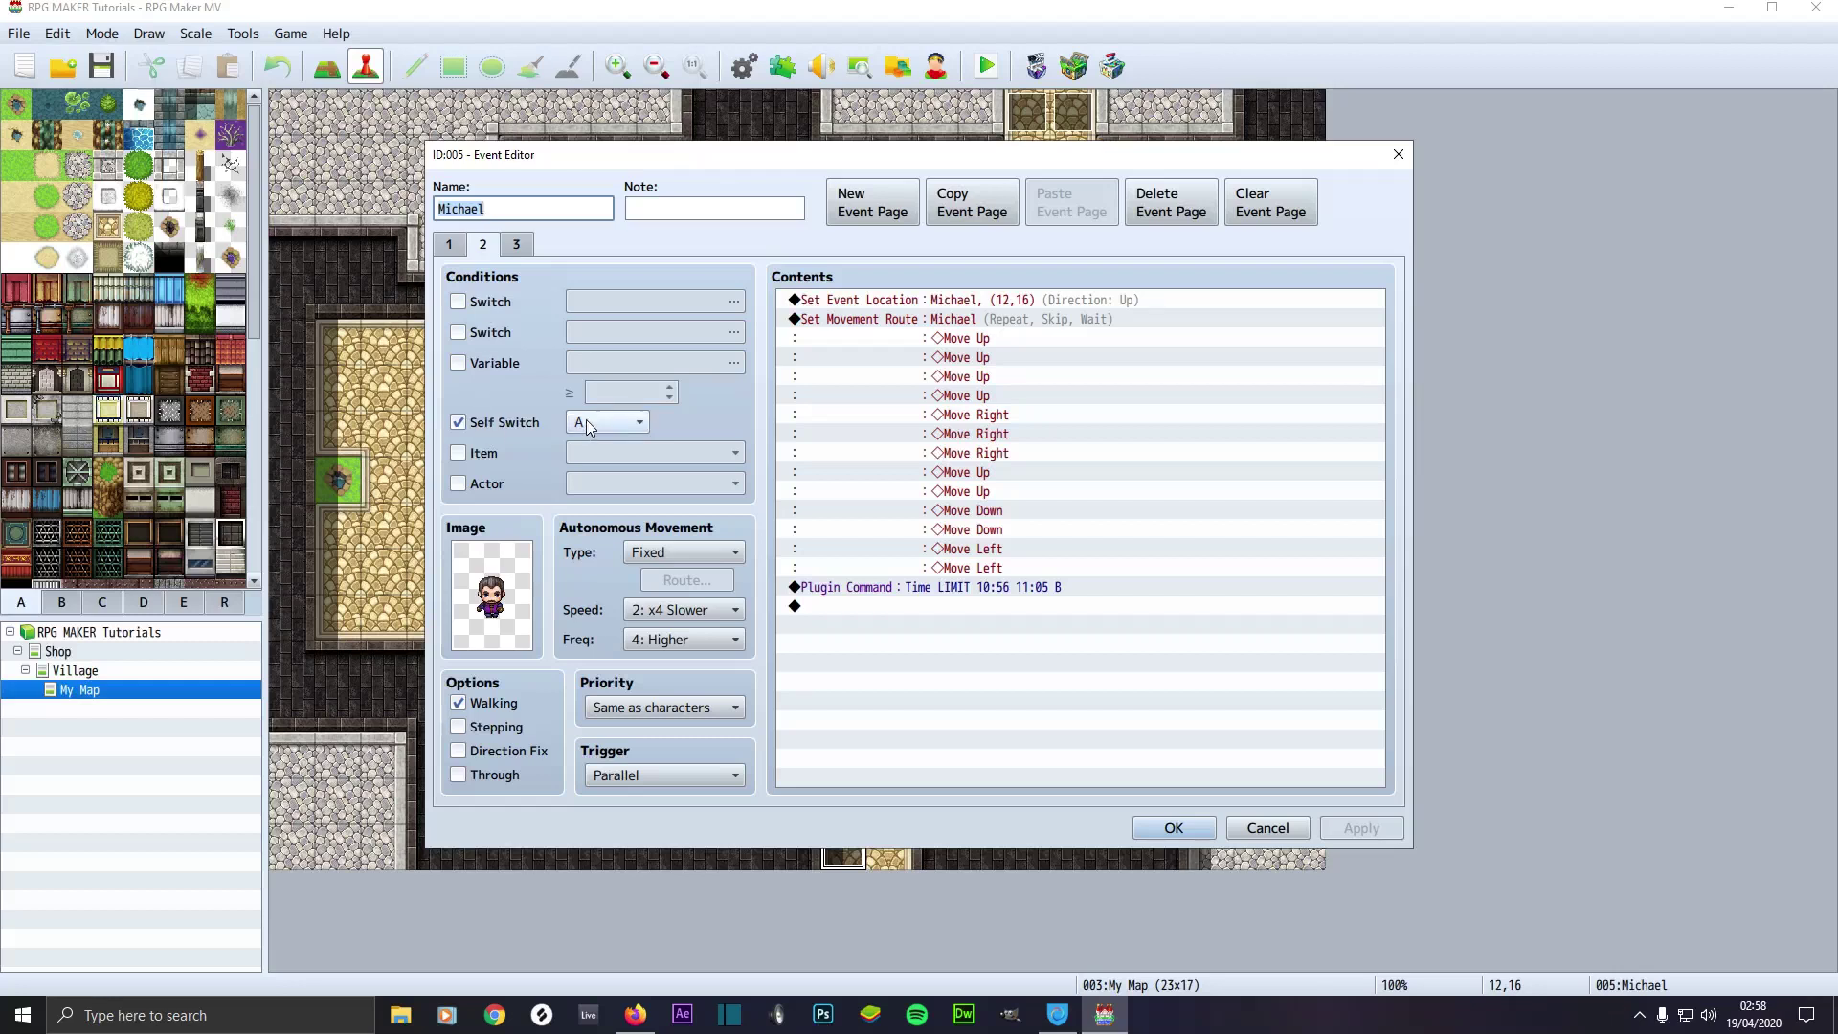
# - Set page 2's Set Event Location command to tile (12,16) on the current map, with direction Up
pyautogui.doubleClick(840, 303)
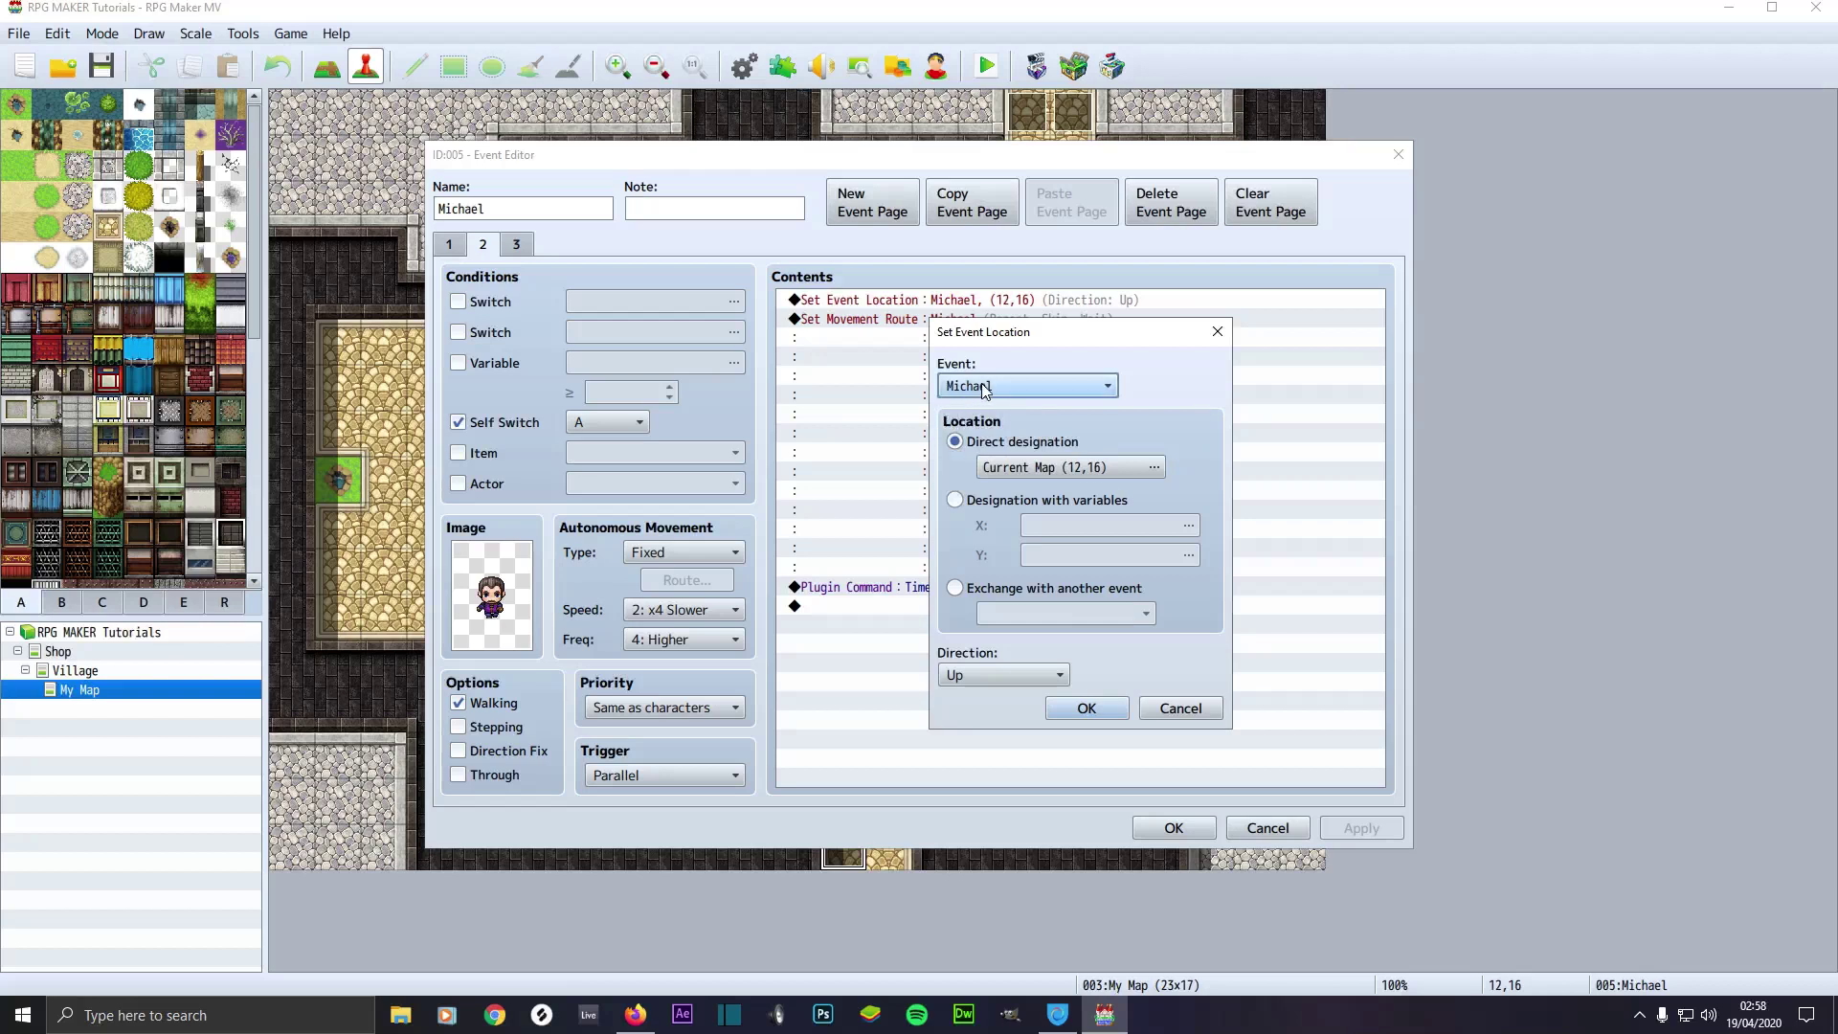
pyautogui.click(1032, 470)
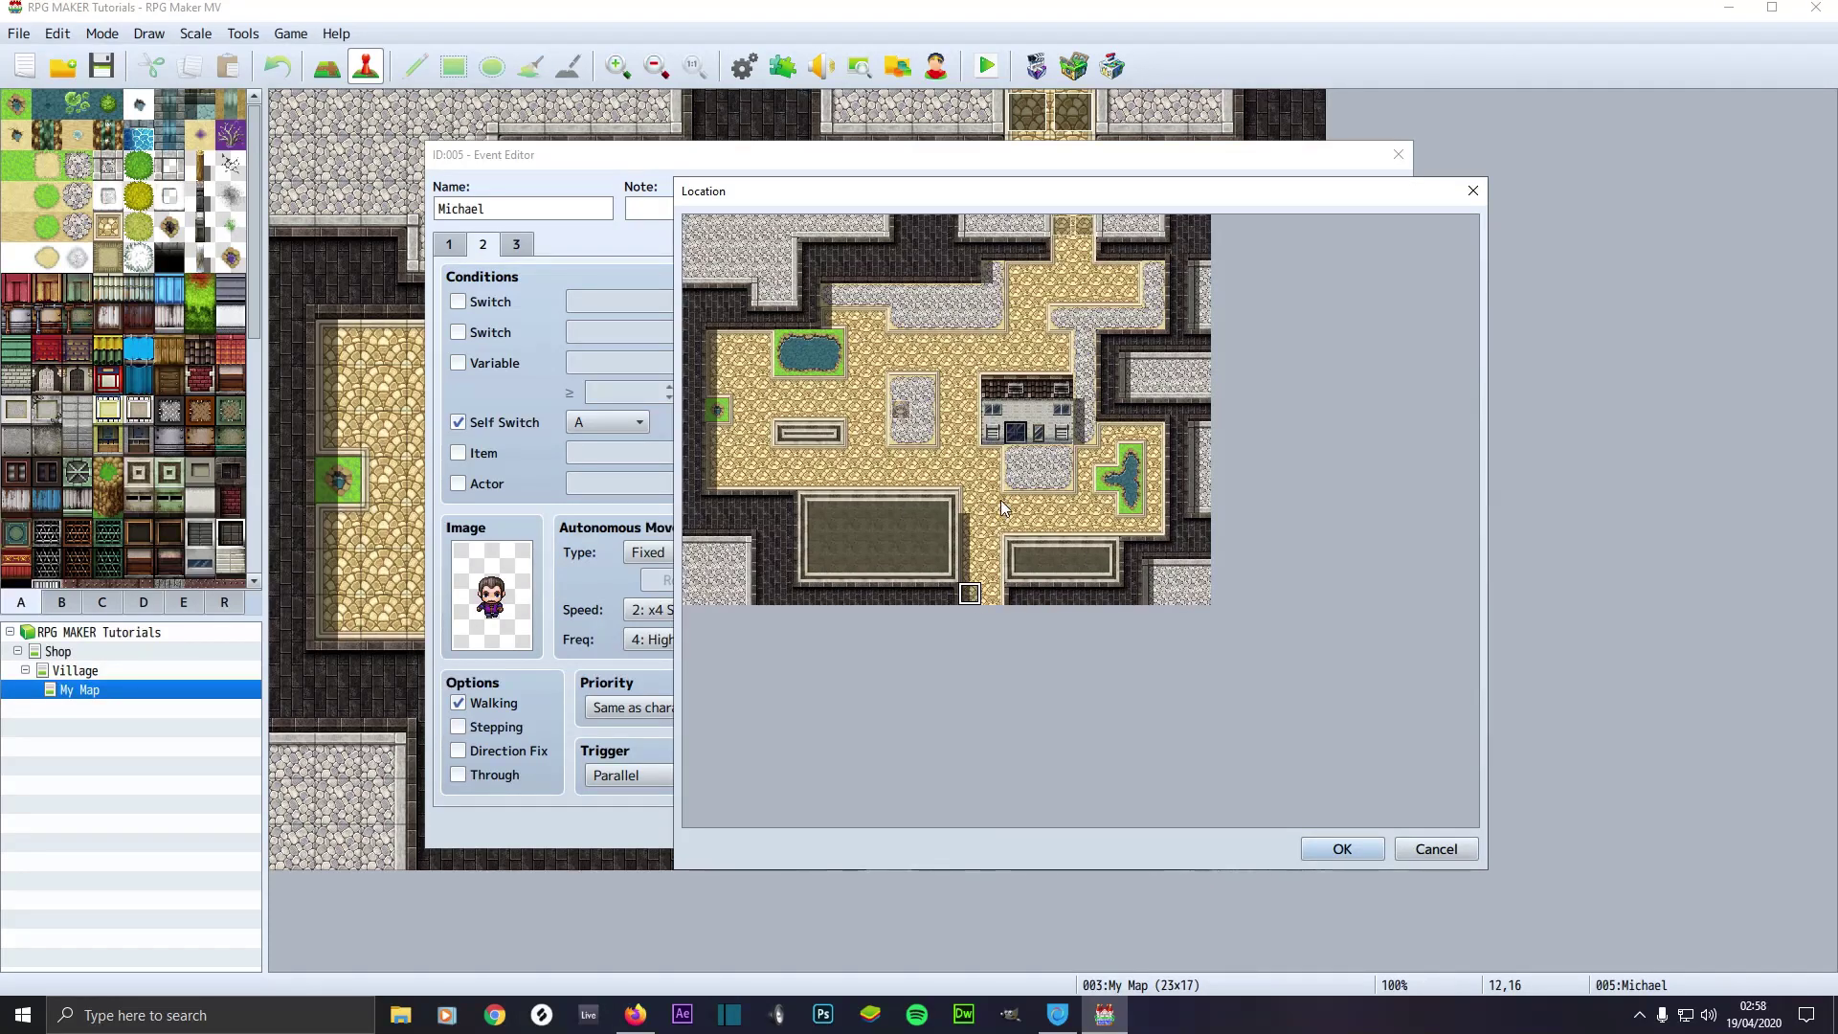
pyautogui.doubleClick(973, 597)
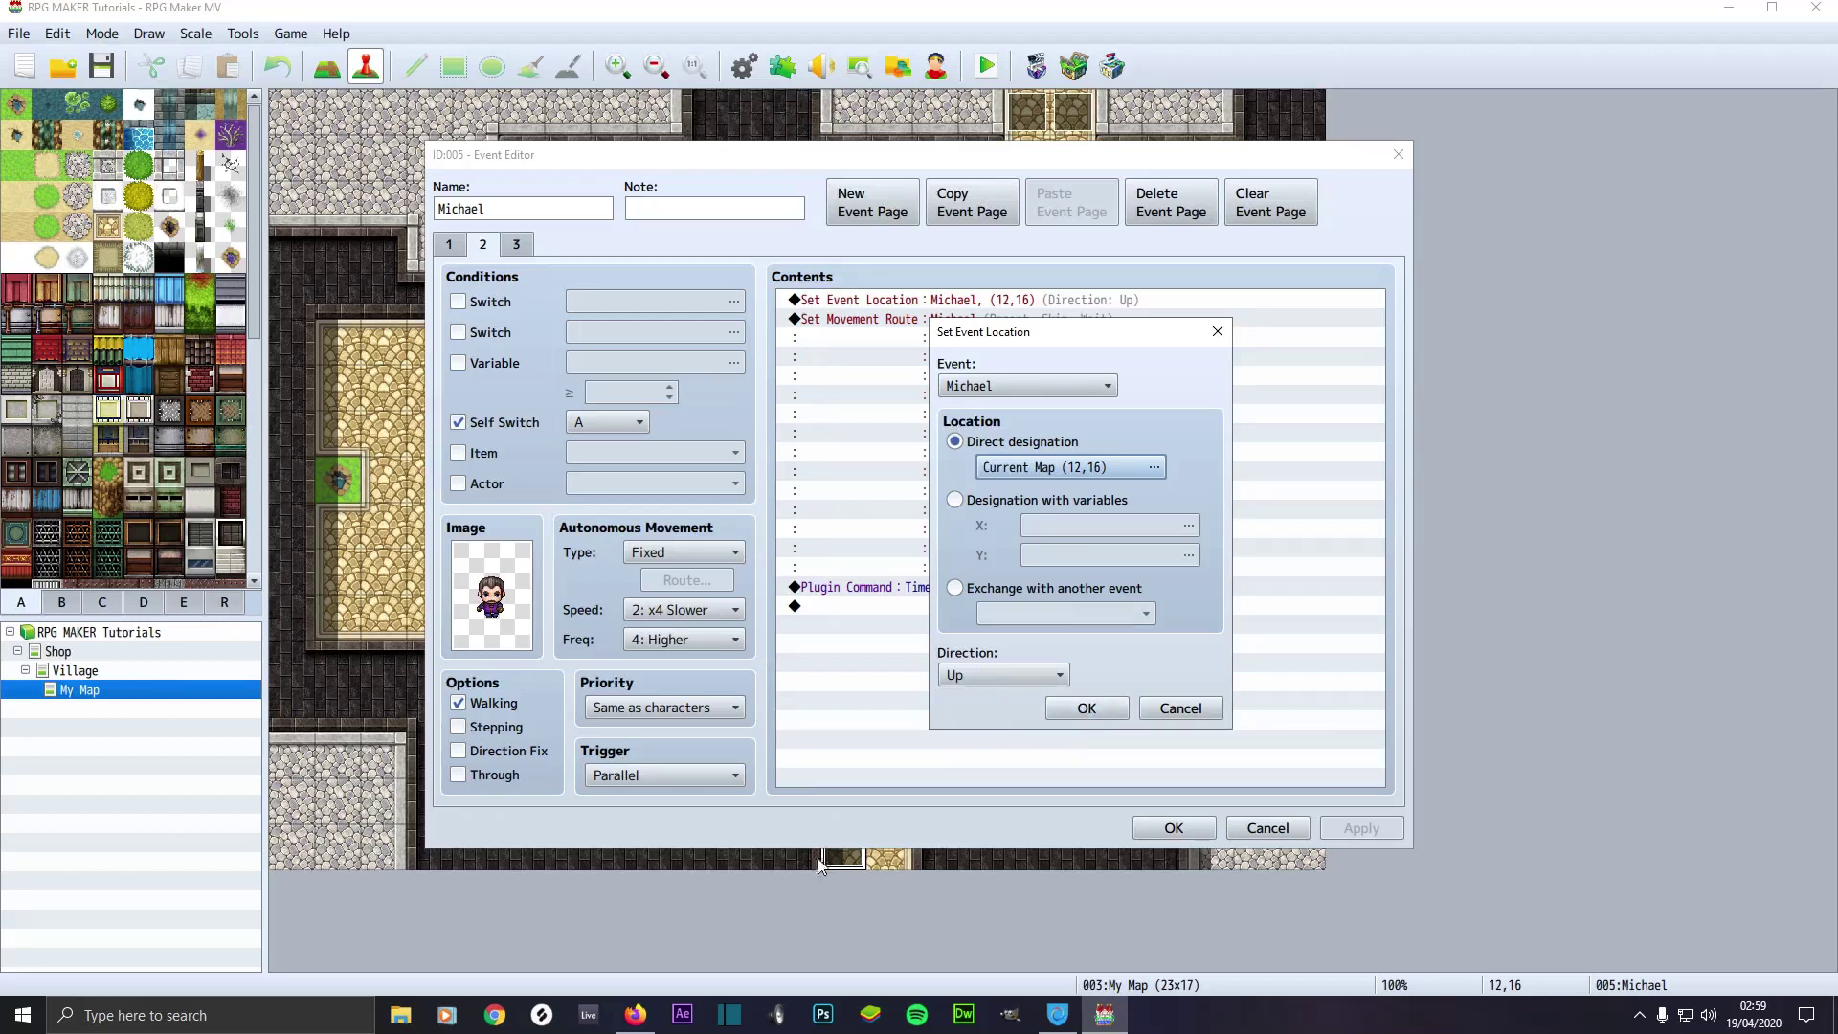
pyautogui.click(1087, 709)
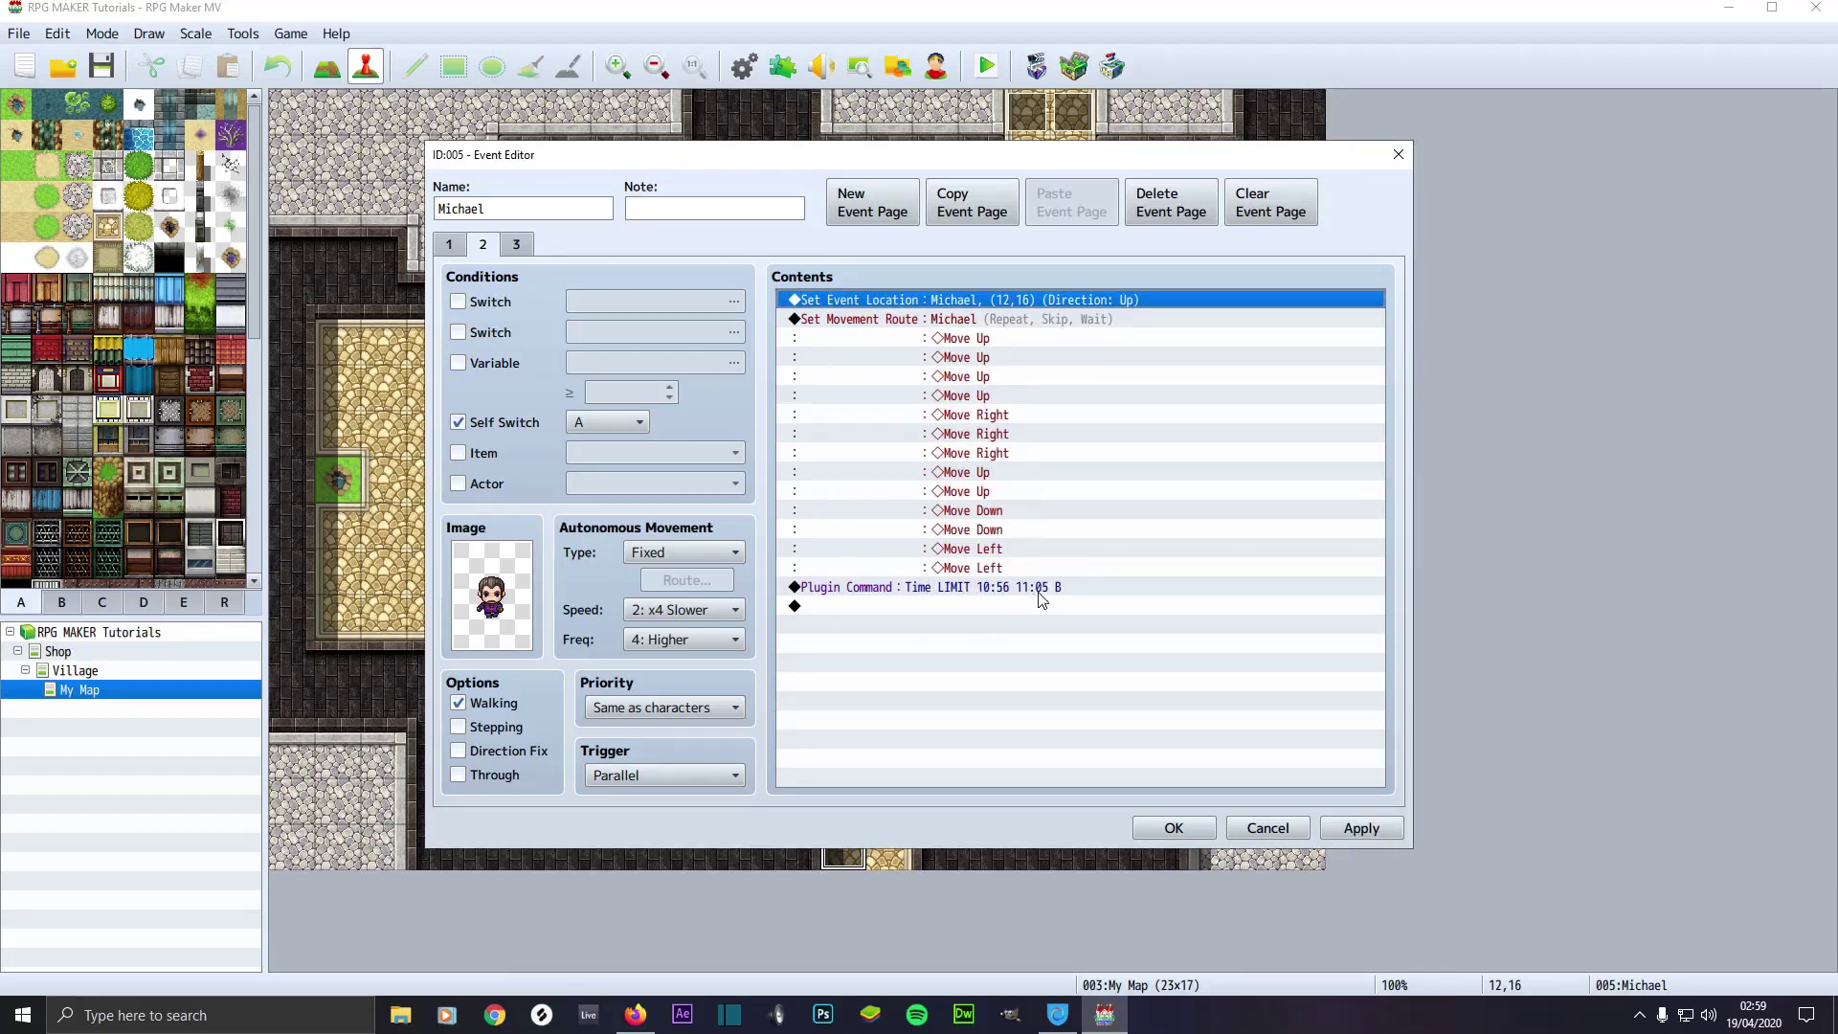
# - Check page 3's Self Switch B settings against page 2's time limit command, and apply the event's changes
pyautogui.click(517, 245)
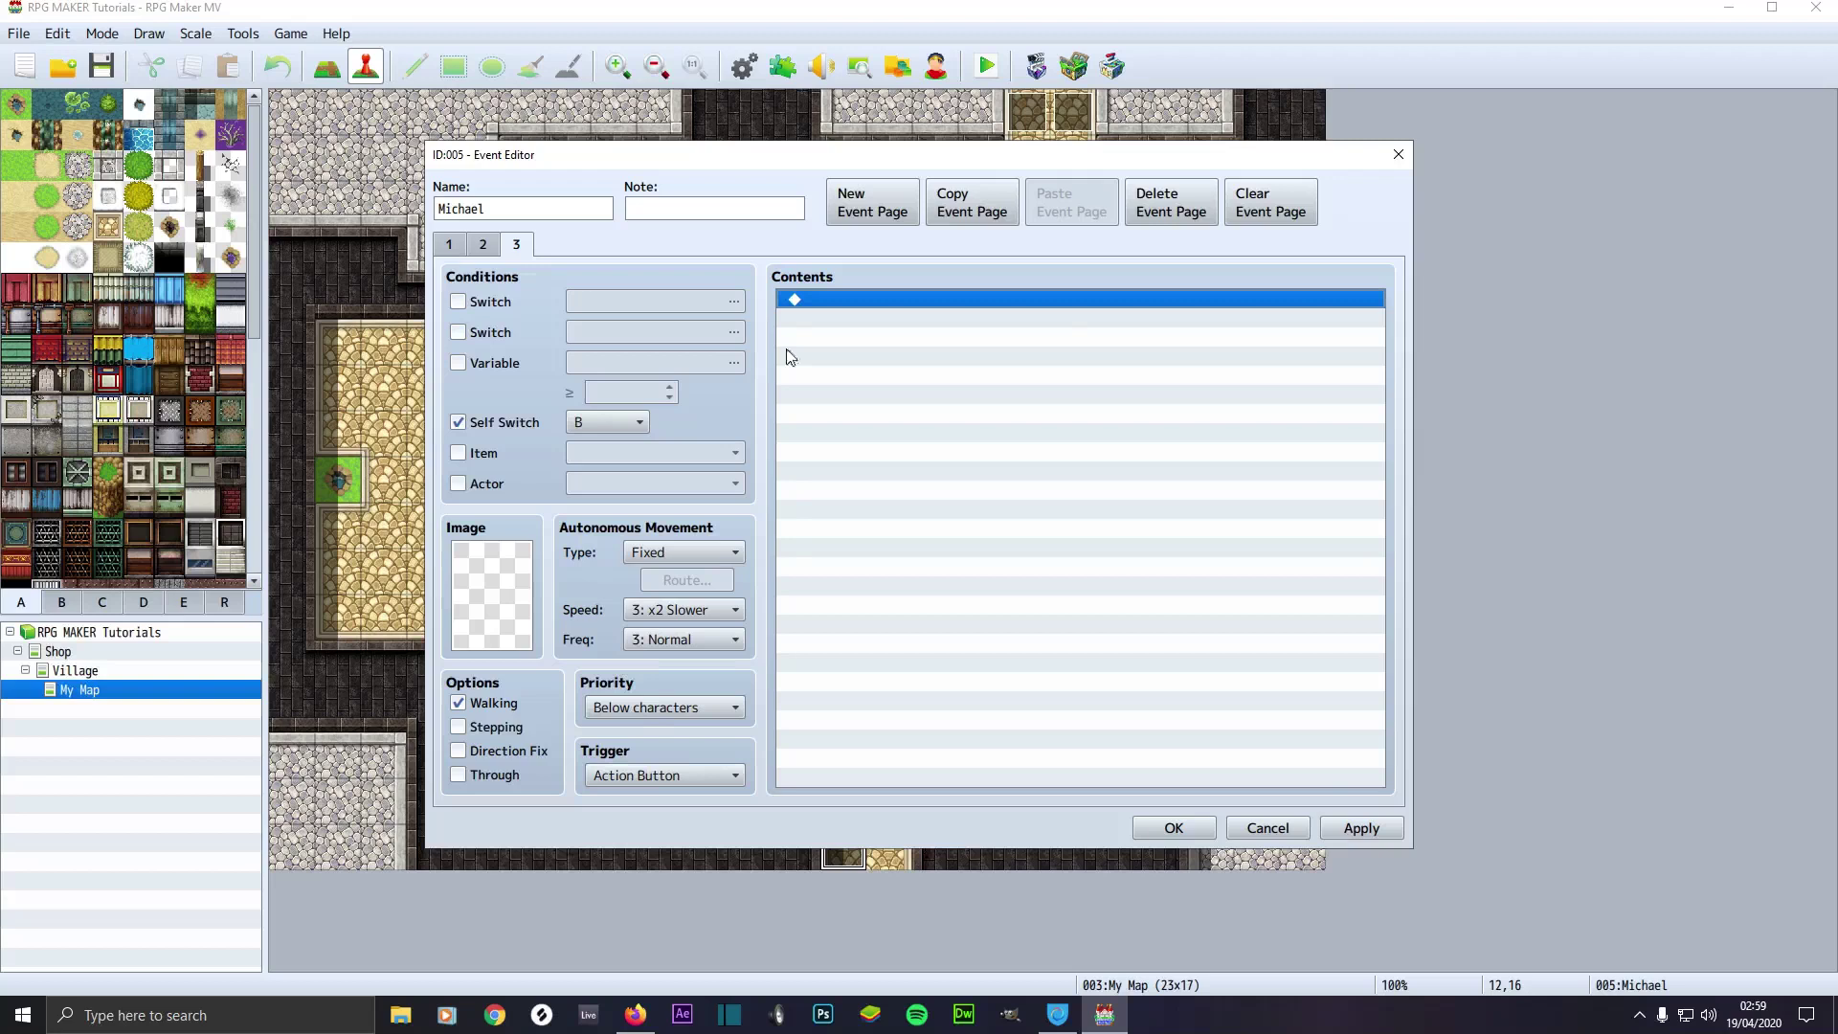
pyautogui.click(483, 244)
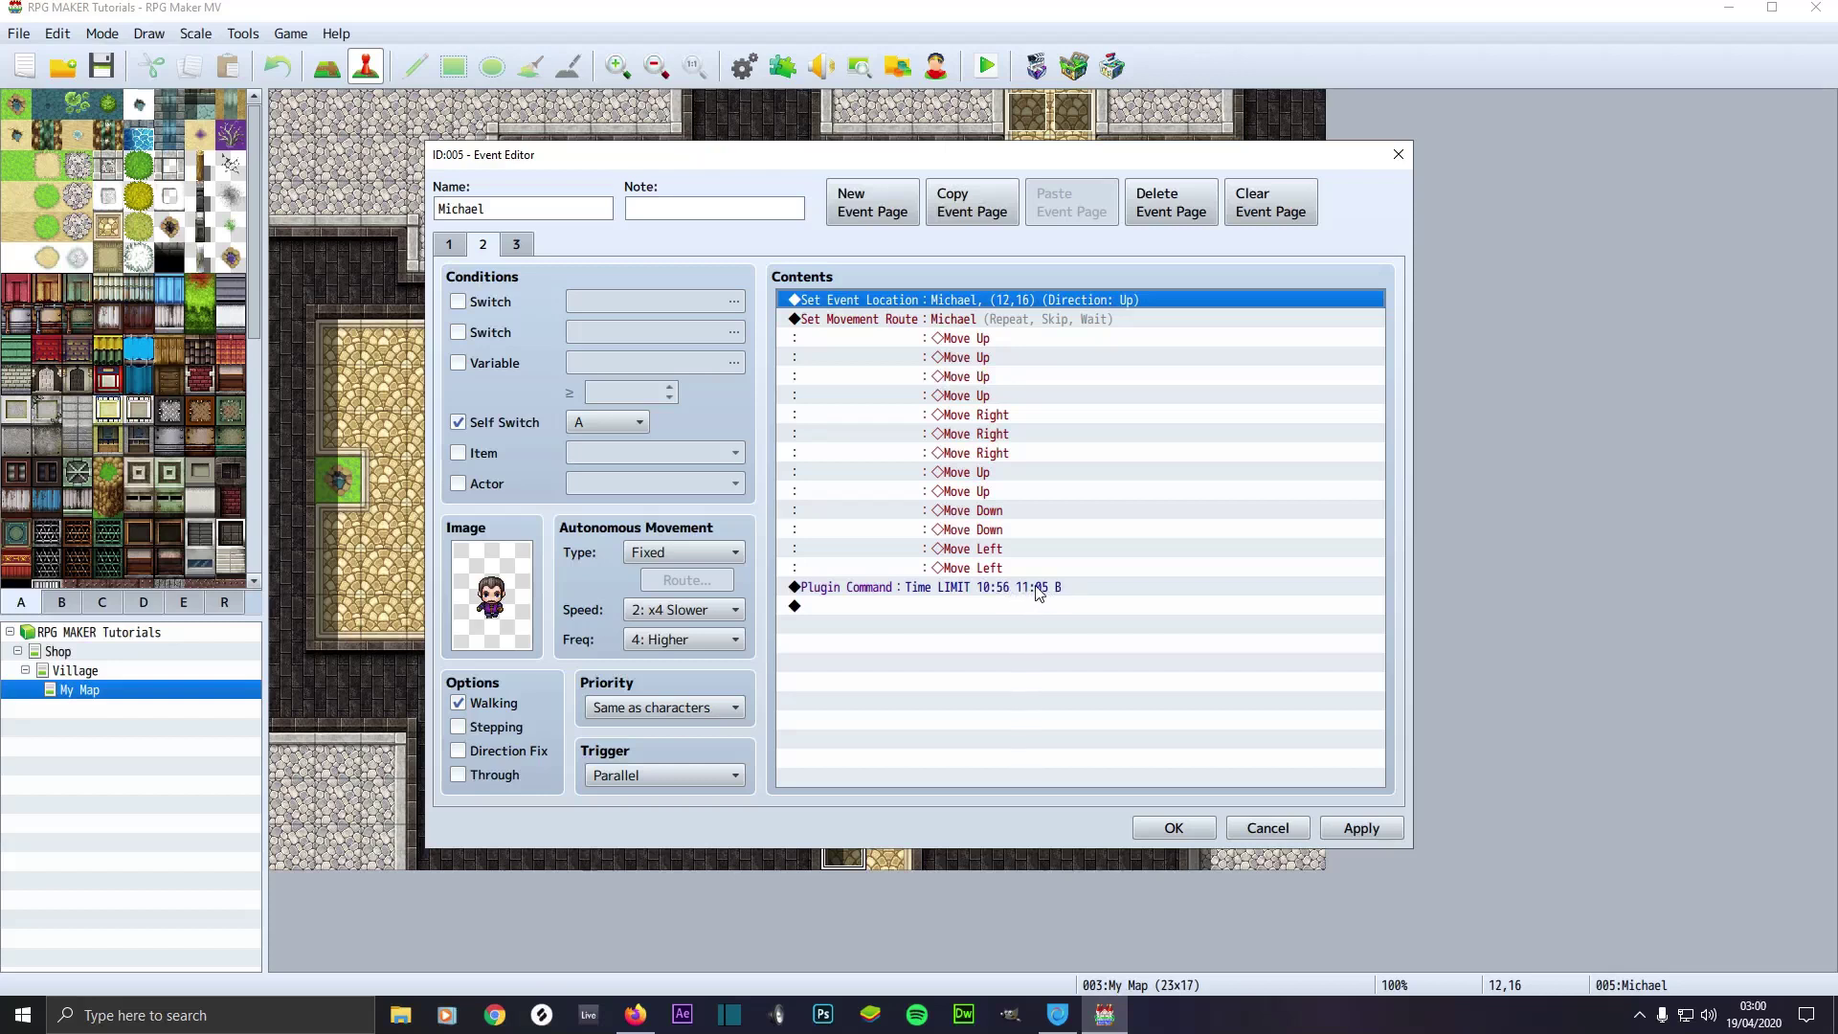
pyautogui.click(1356, 828)
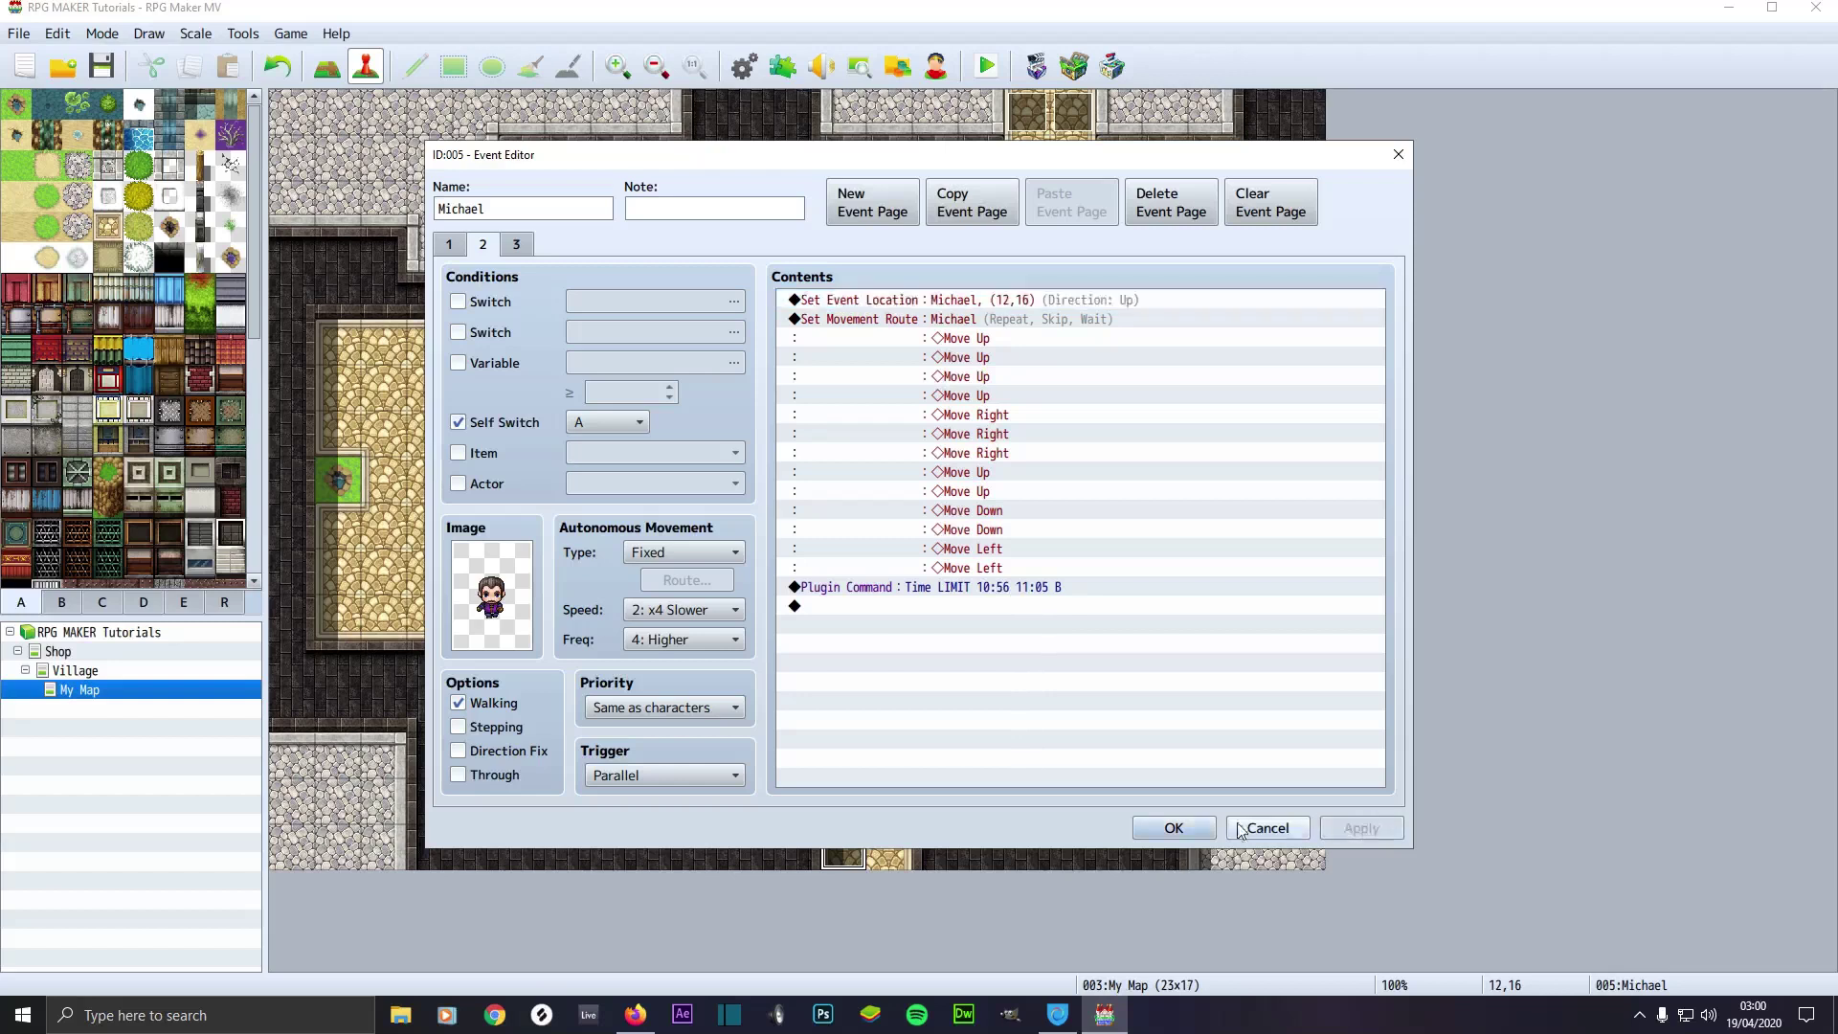
pyautogui.click(1174, 829)
# - Save the changes to the game and start a new game in a playtest with the editor window minimized
pyautogui.click(977, 66)
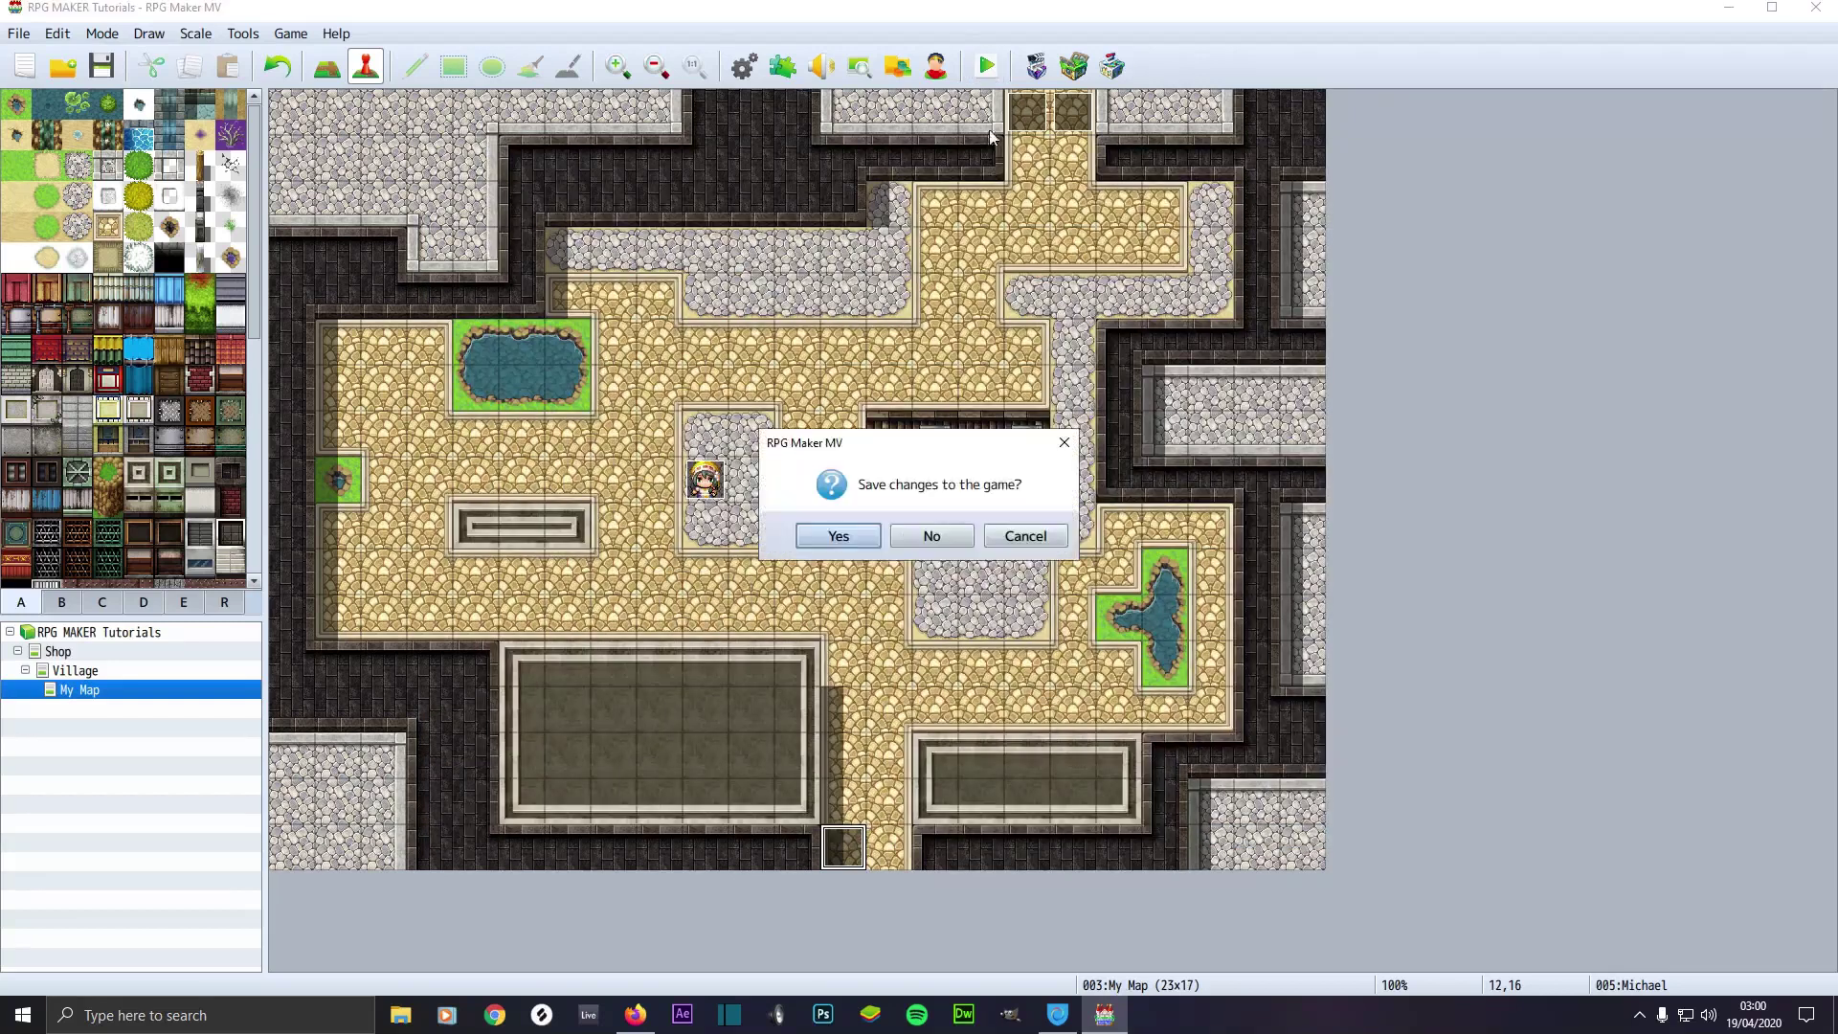
pyautogui.click(861, 537)
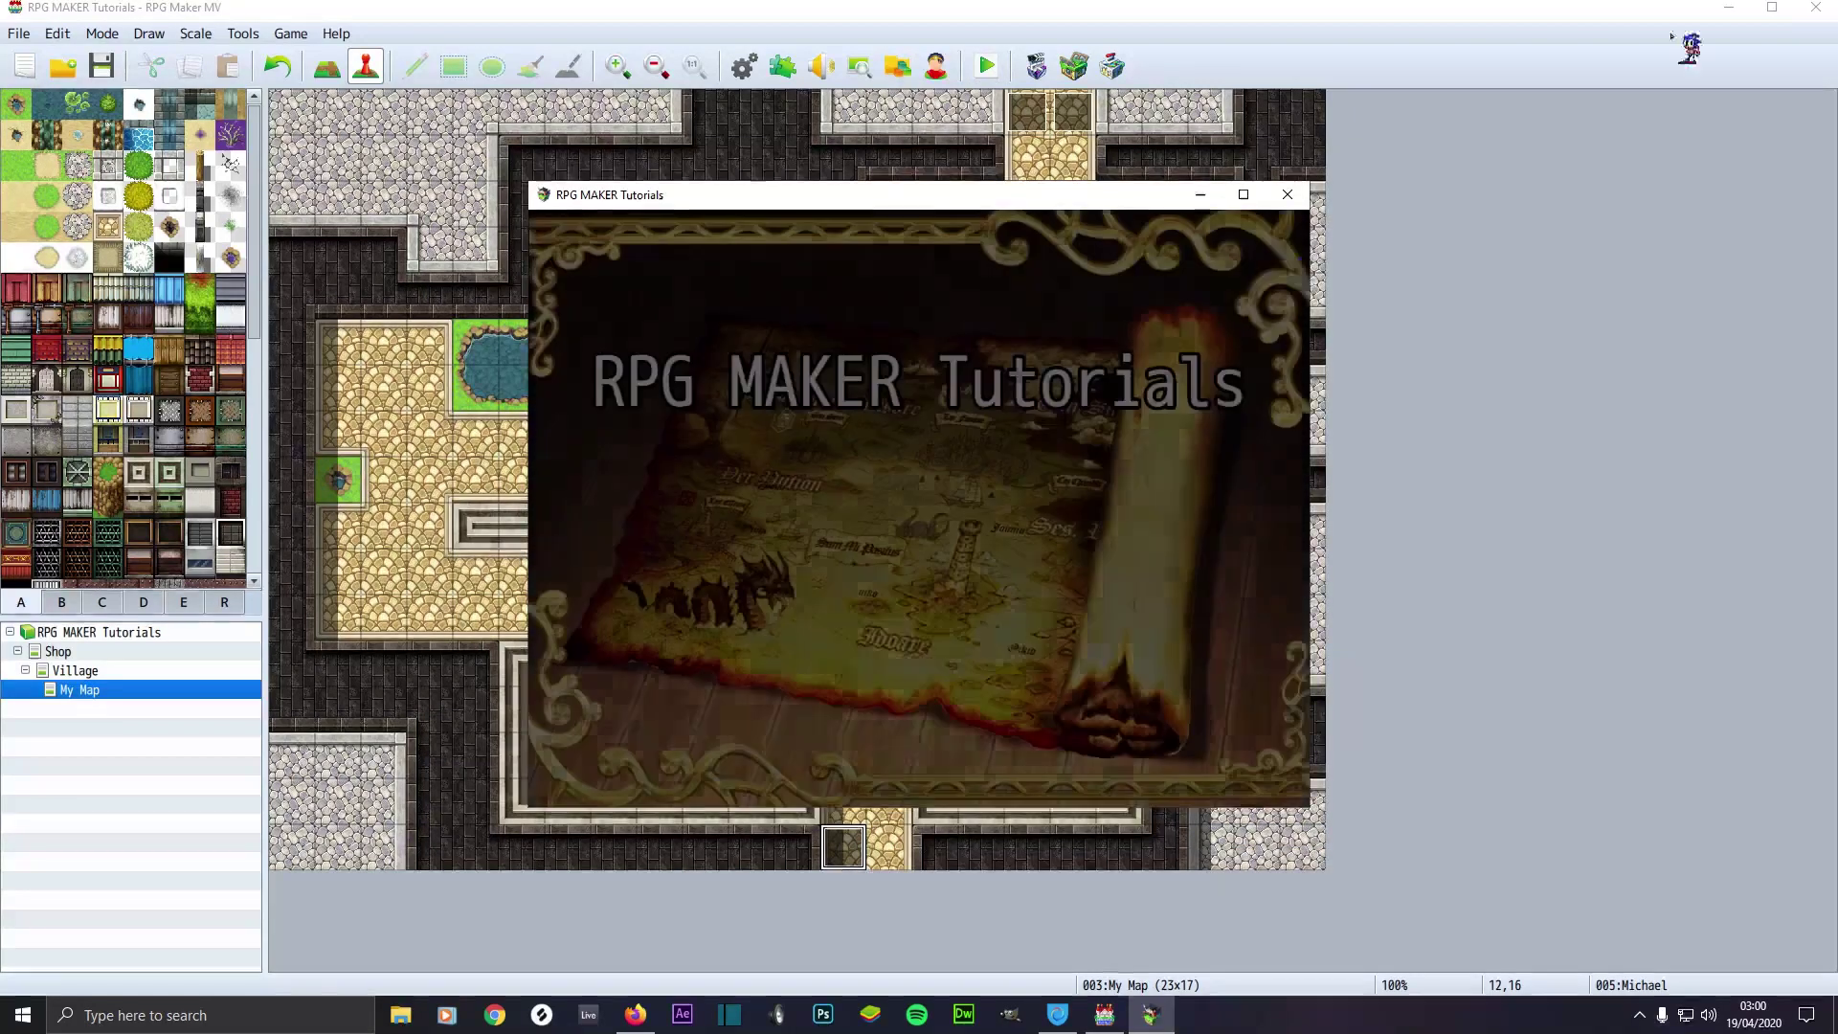
pyautogui.click(1729, 8)
pyautogui.click(939, 605)
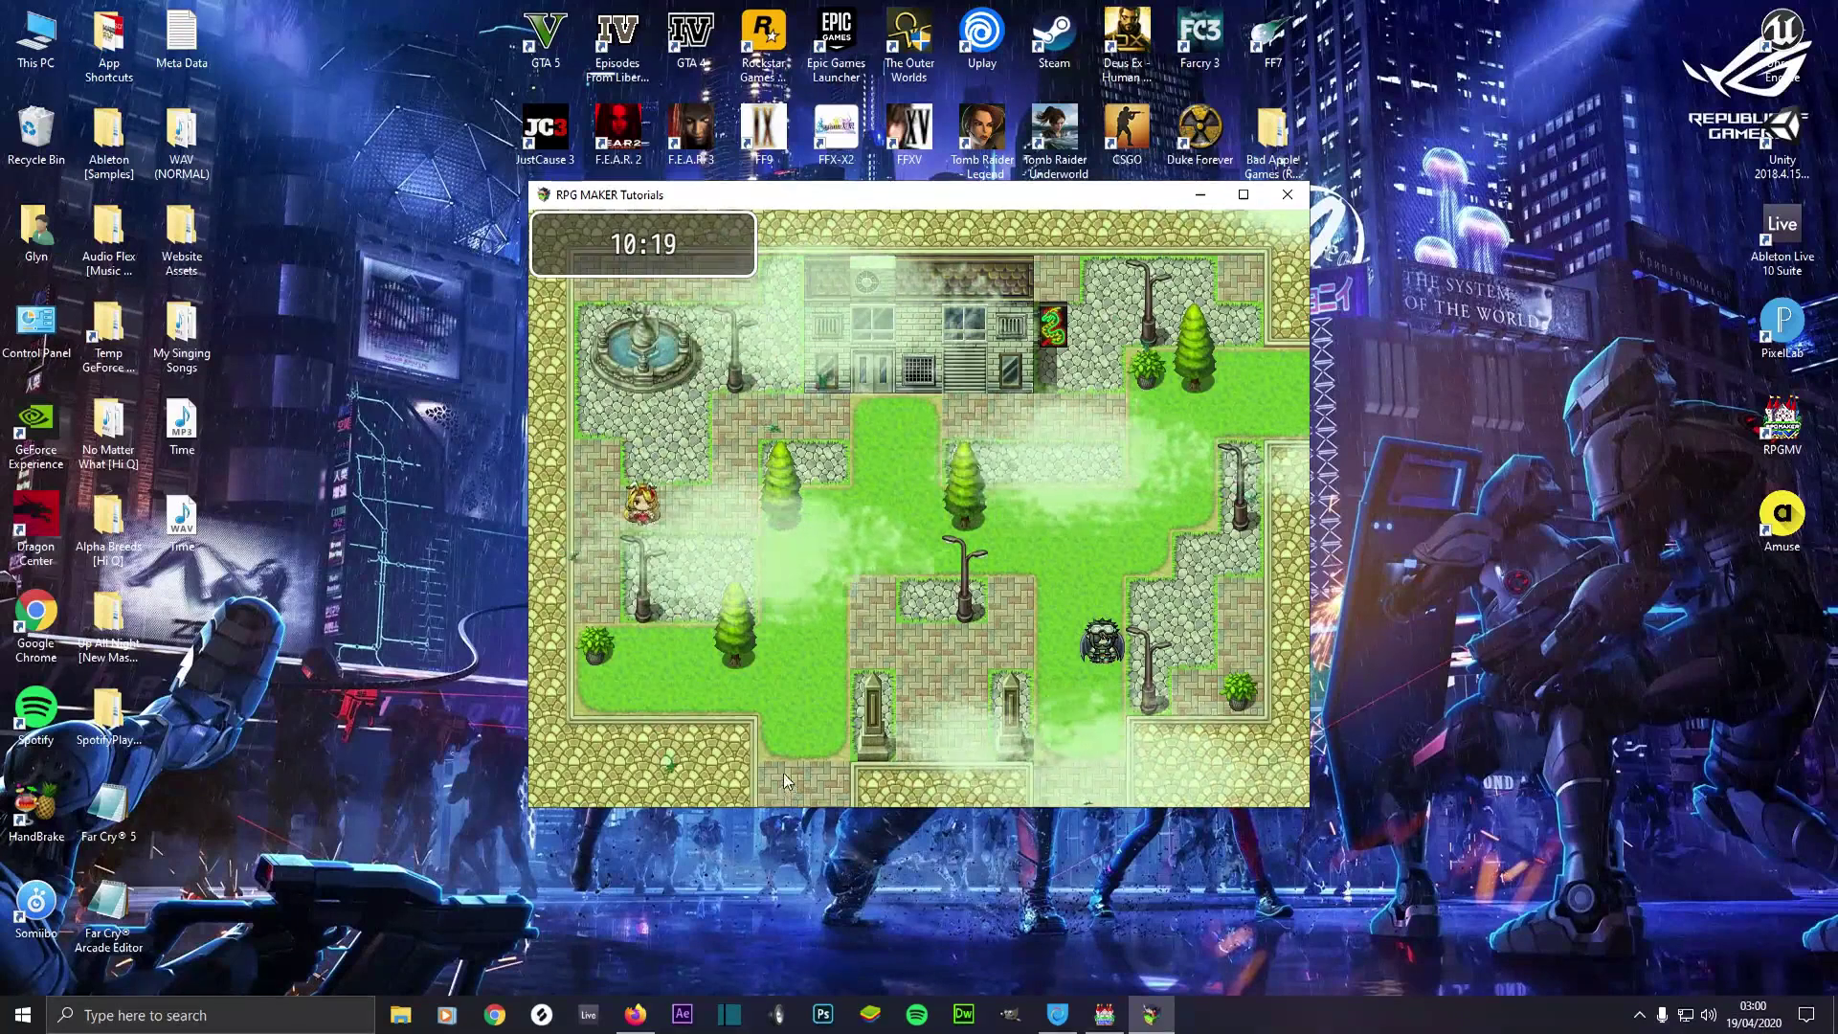
# - Watch the scheduled NPC walk its route from the village's southern entrance to the building's door
pyautogui.moveTo(783, 773); pyautogui.dragTo(780, 533)
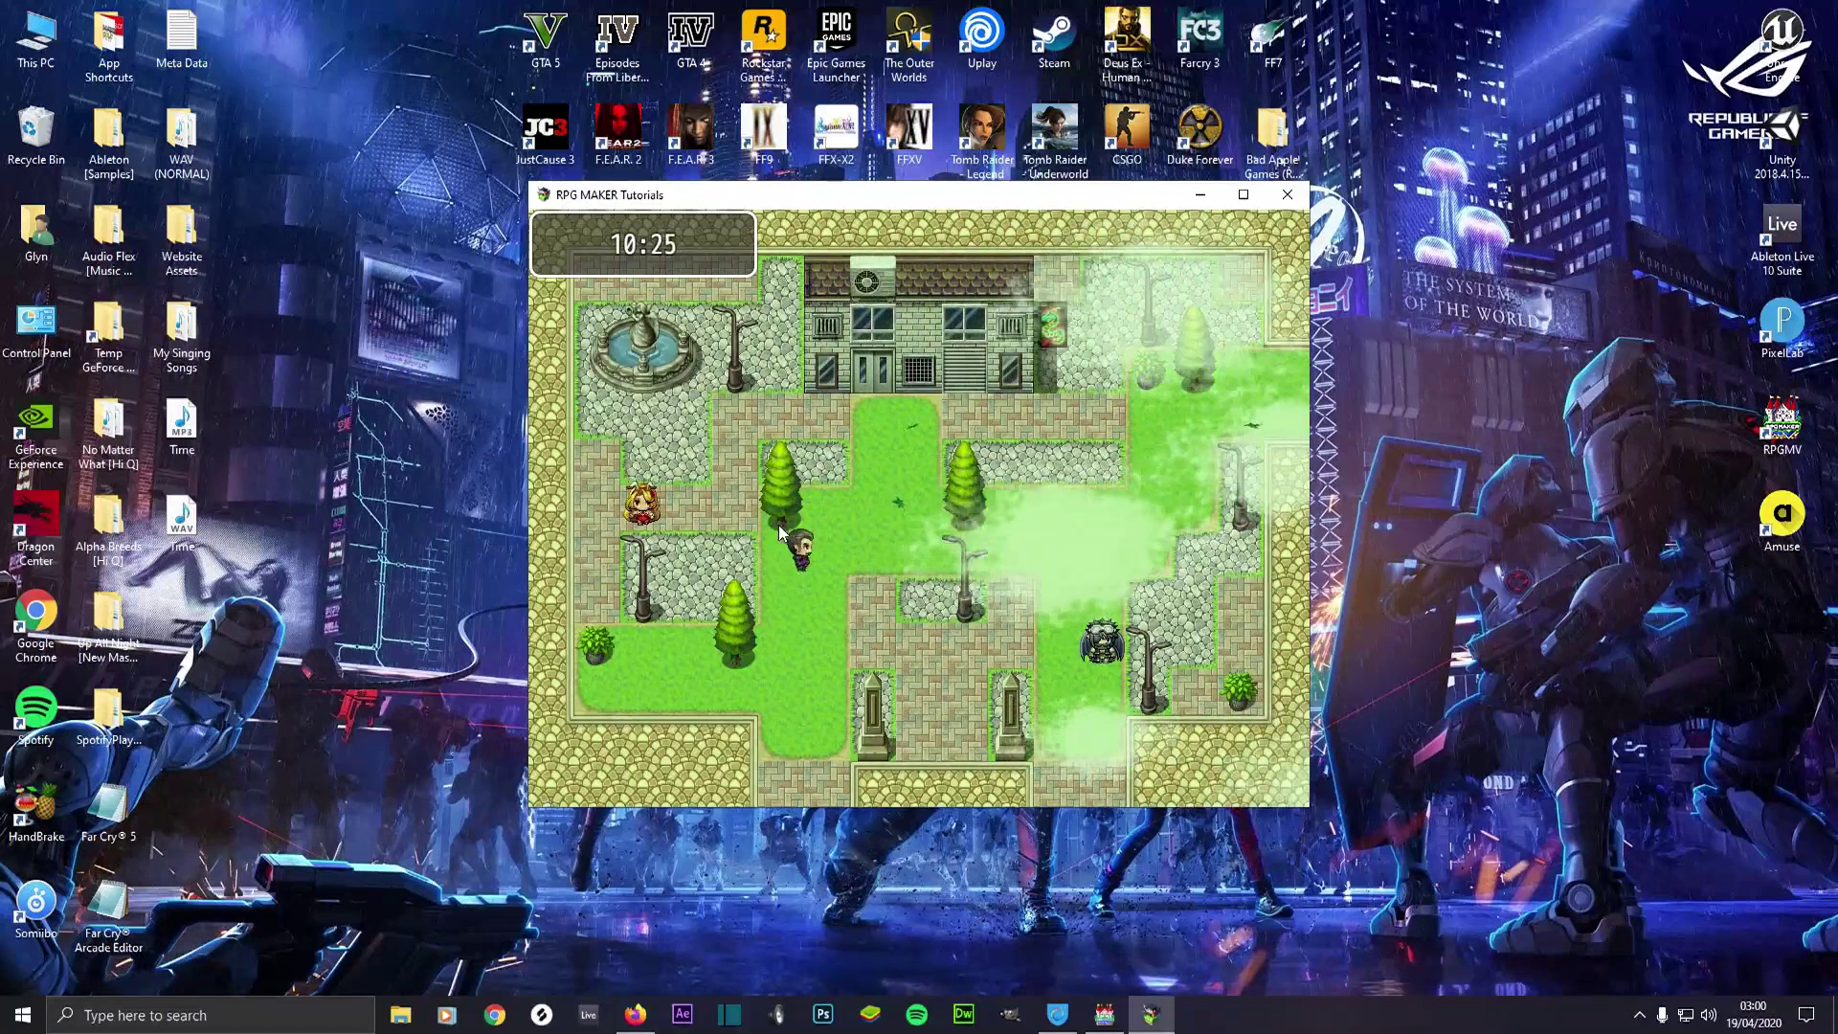
pyautogui.press('Right')
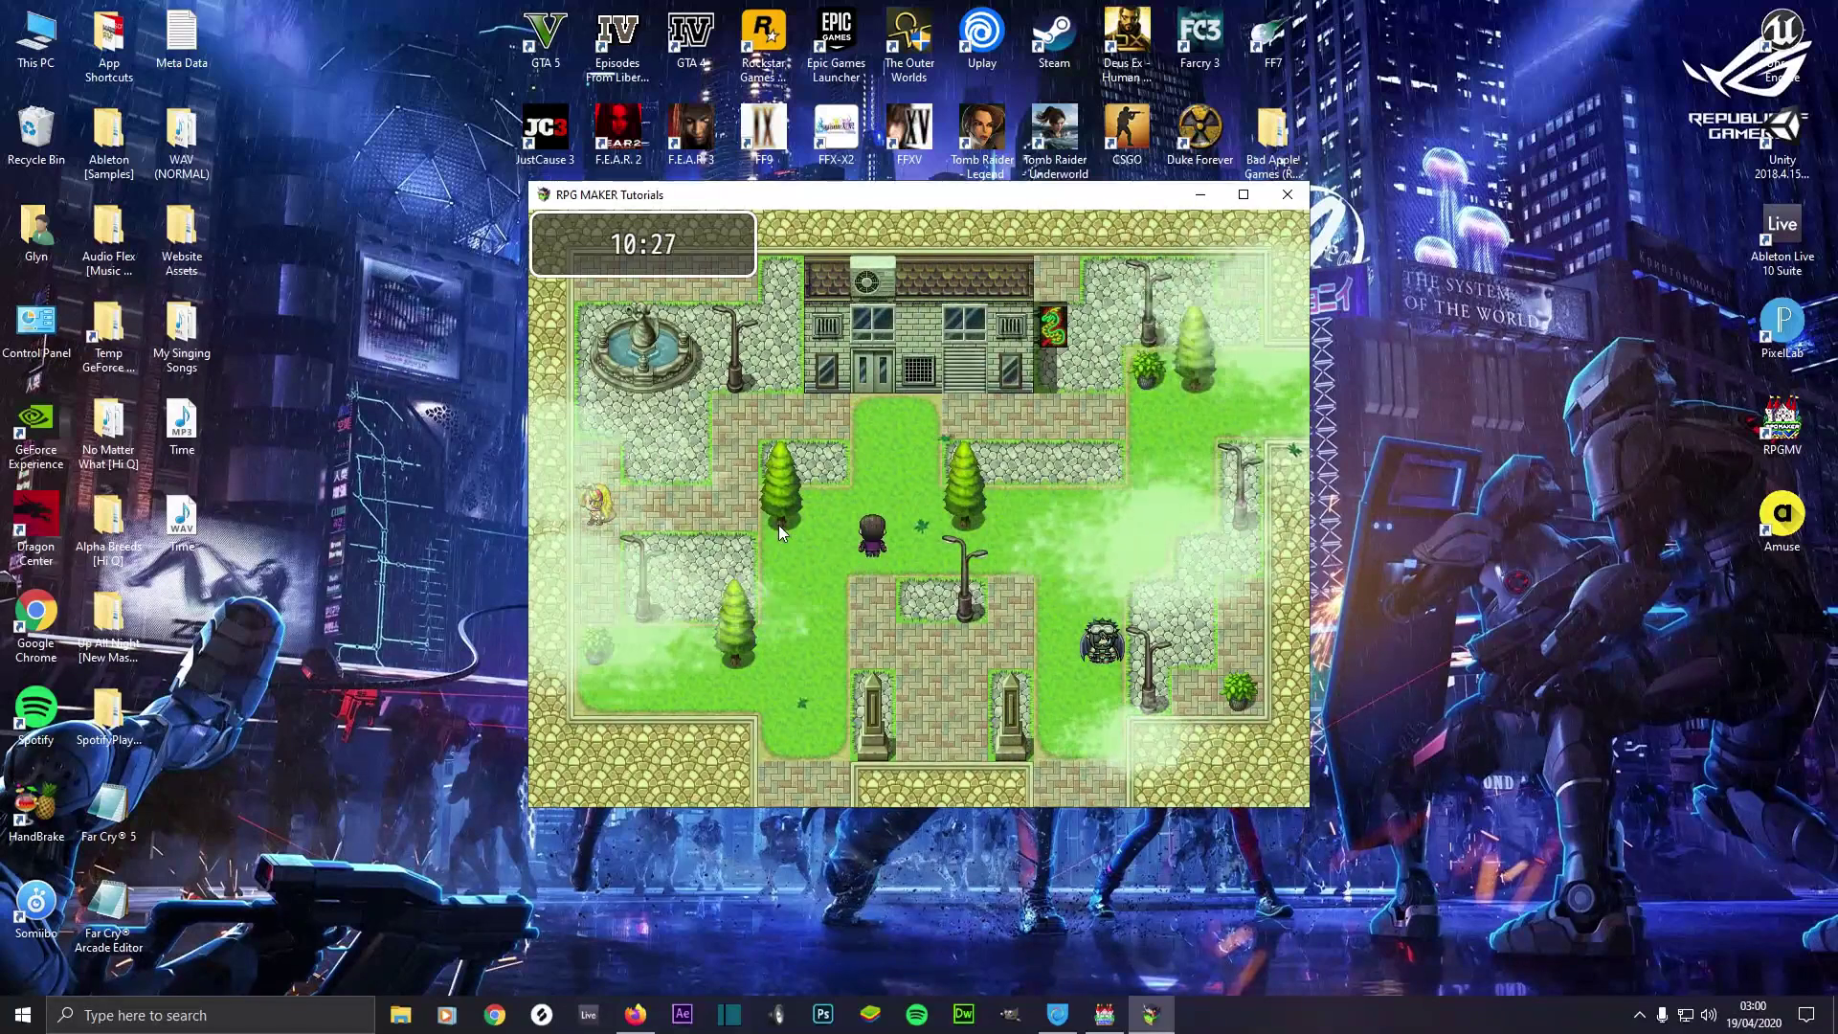
pyautogui.press('Up')
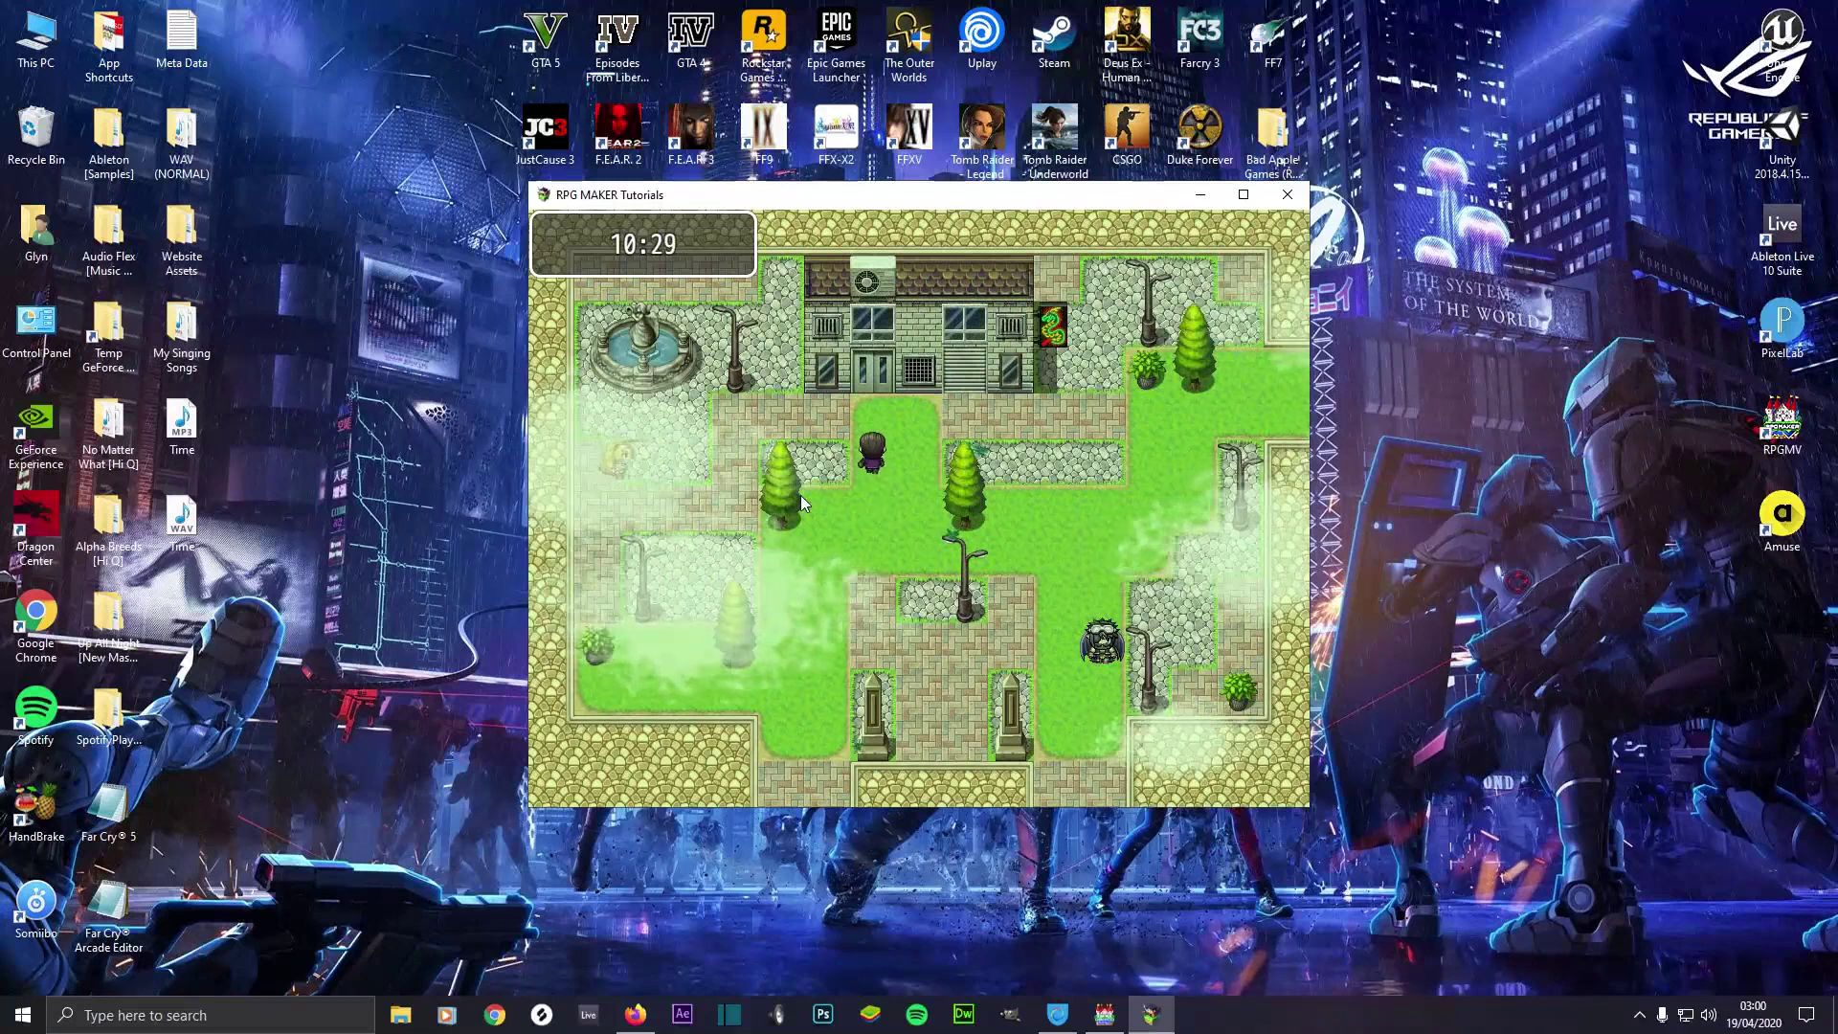
pyautogui.press('Up')
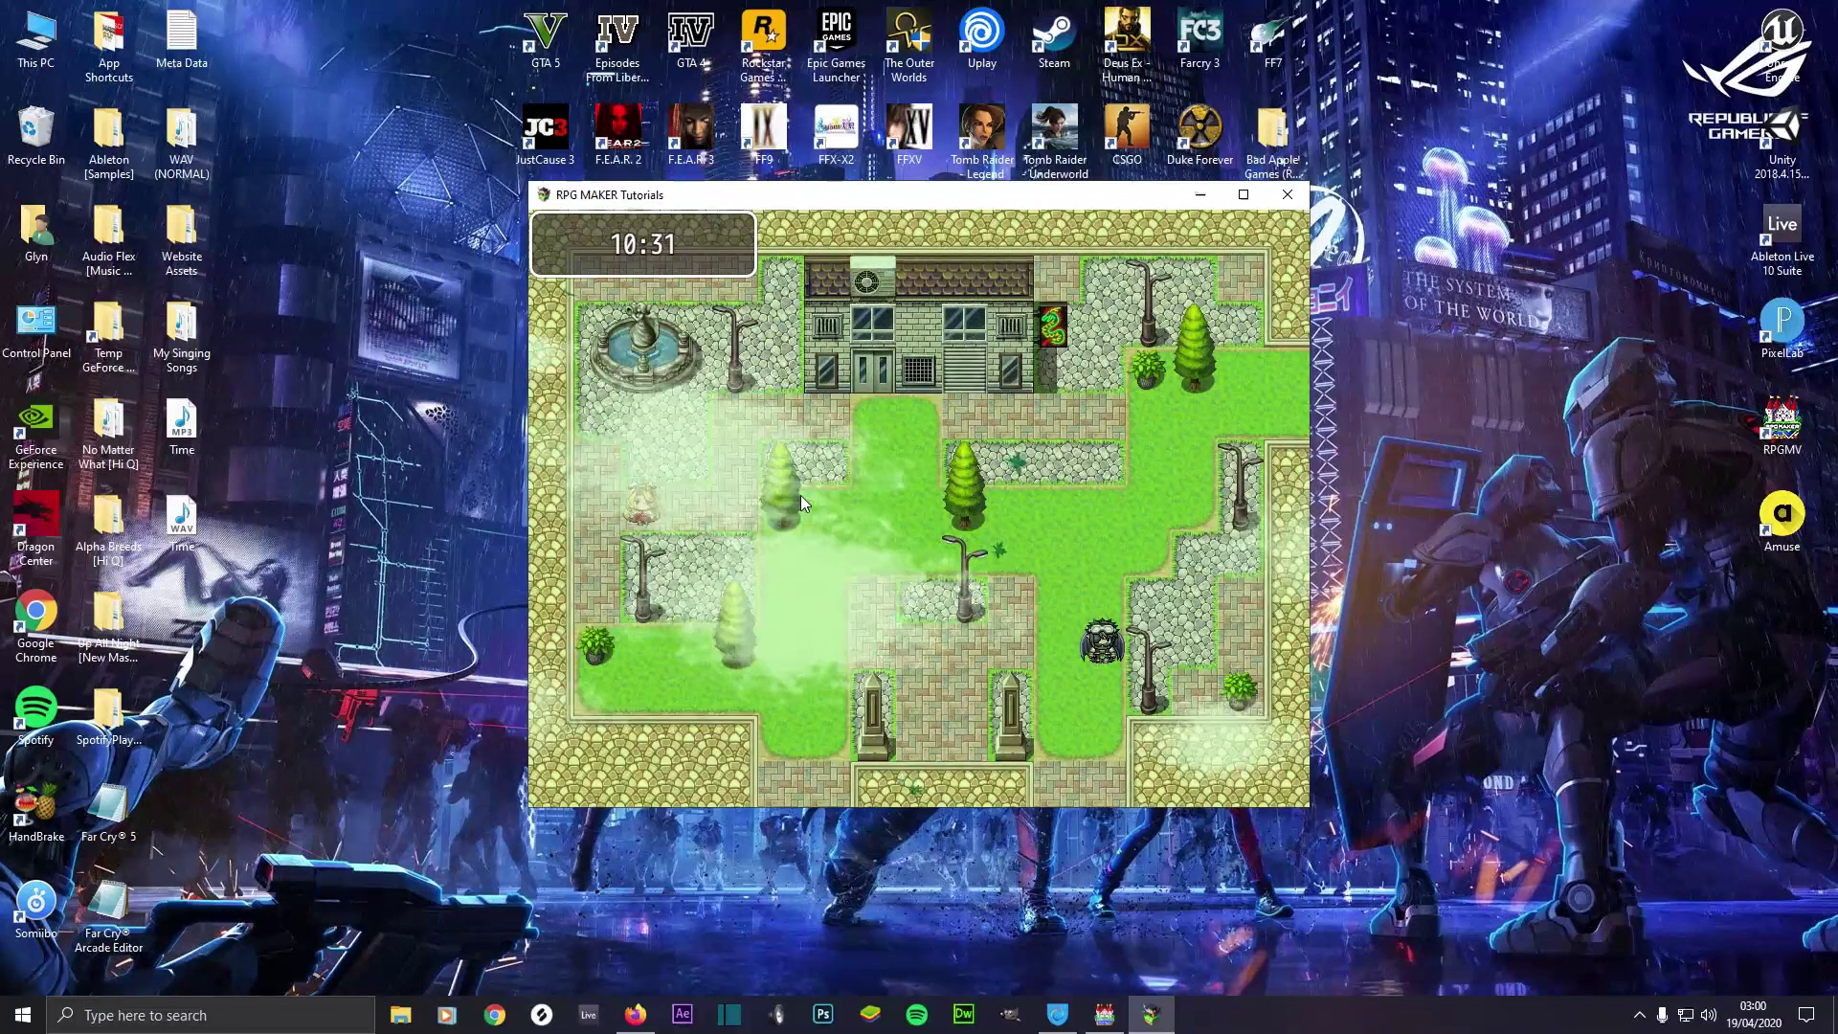
# - Walk the player through the village's southern exit into My Map to check the NPC's schedule there, and return to the editor
pyautogui.click(1106, 792)
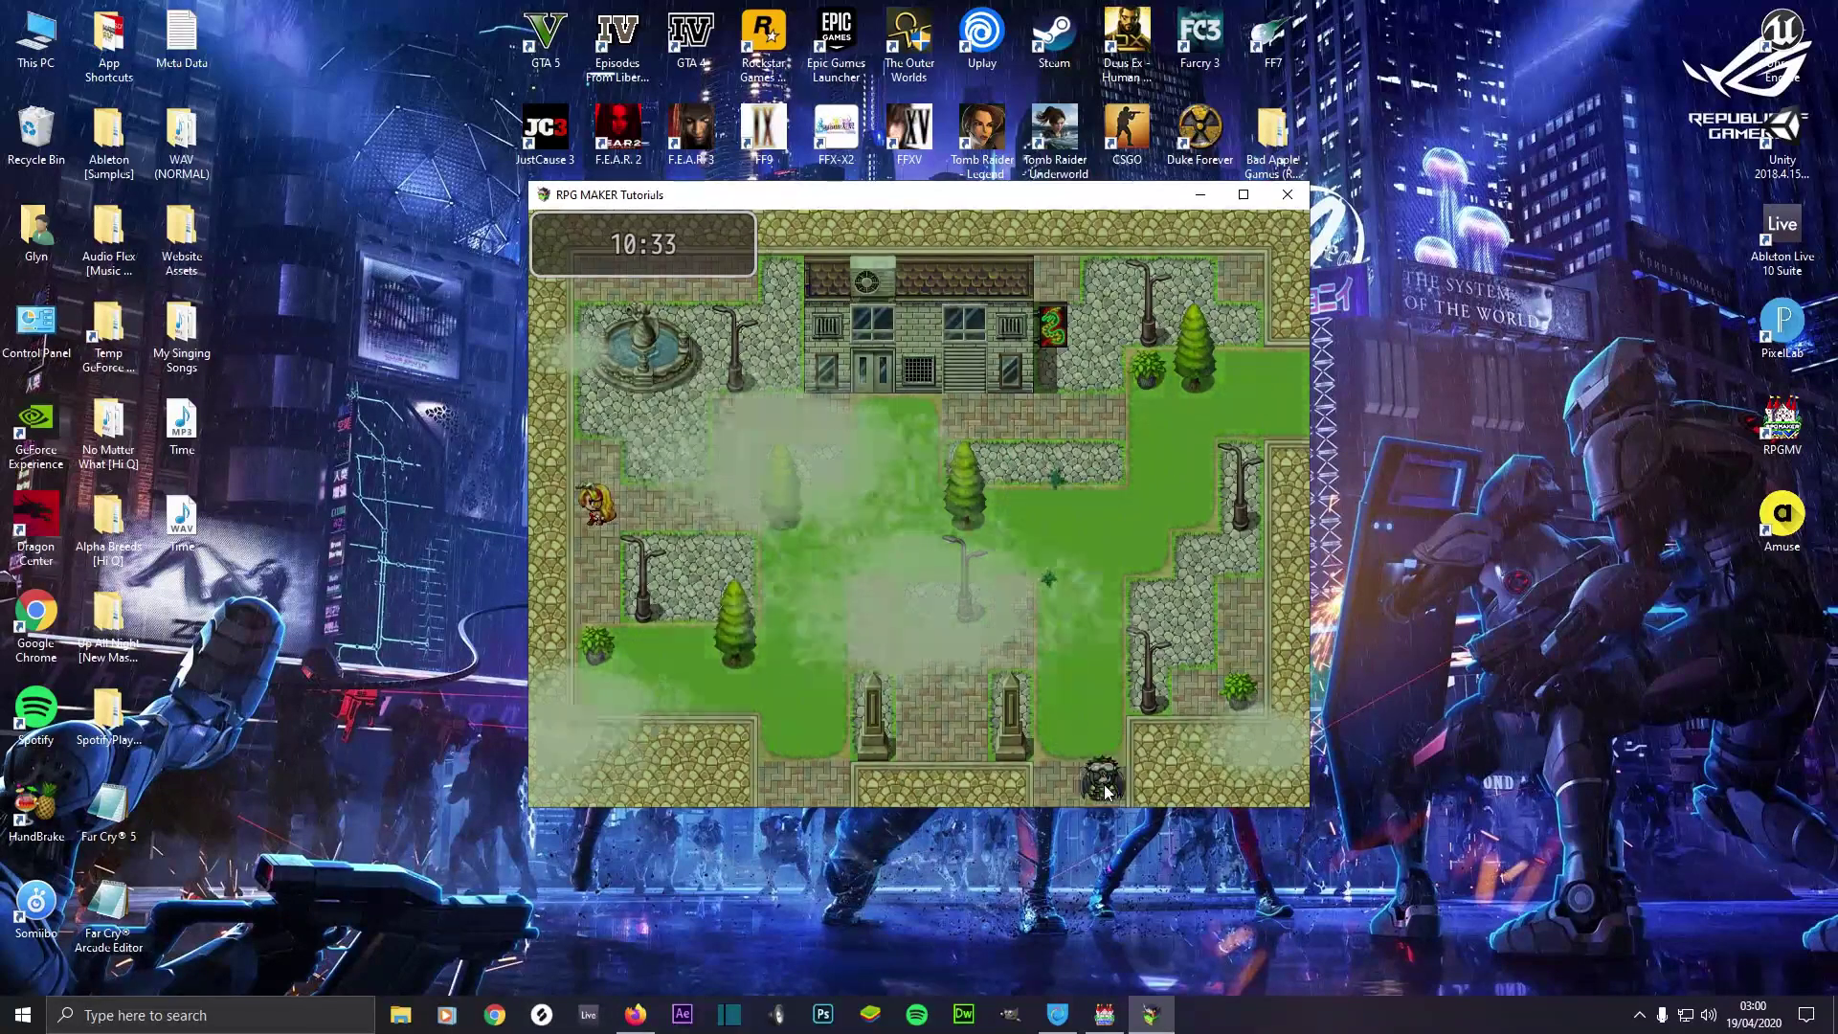
pyautogui.click(1080, 676)
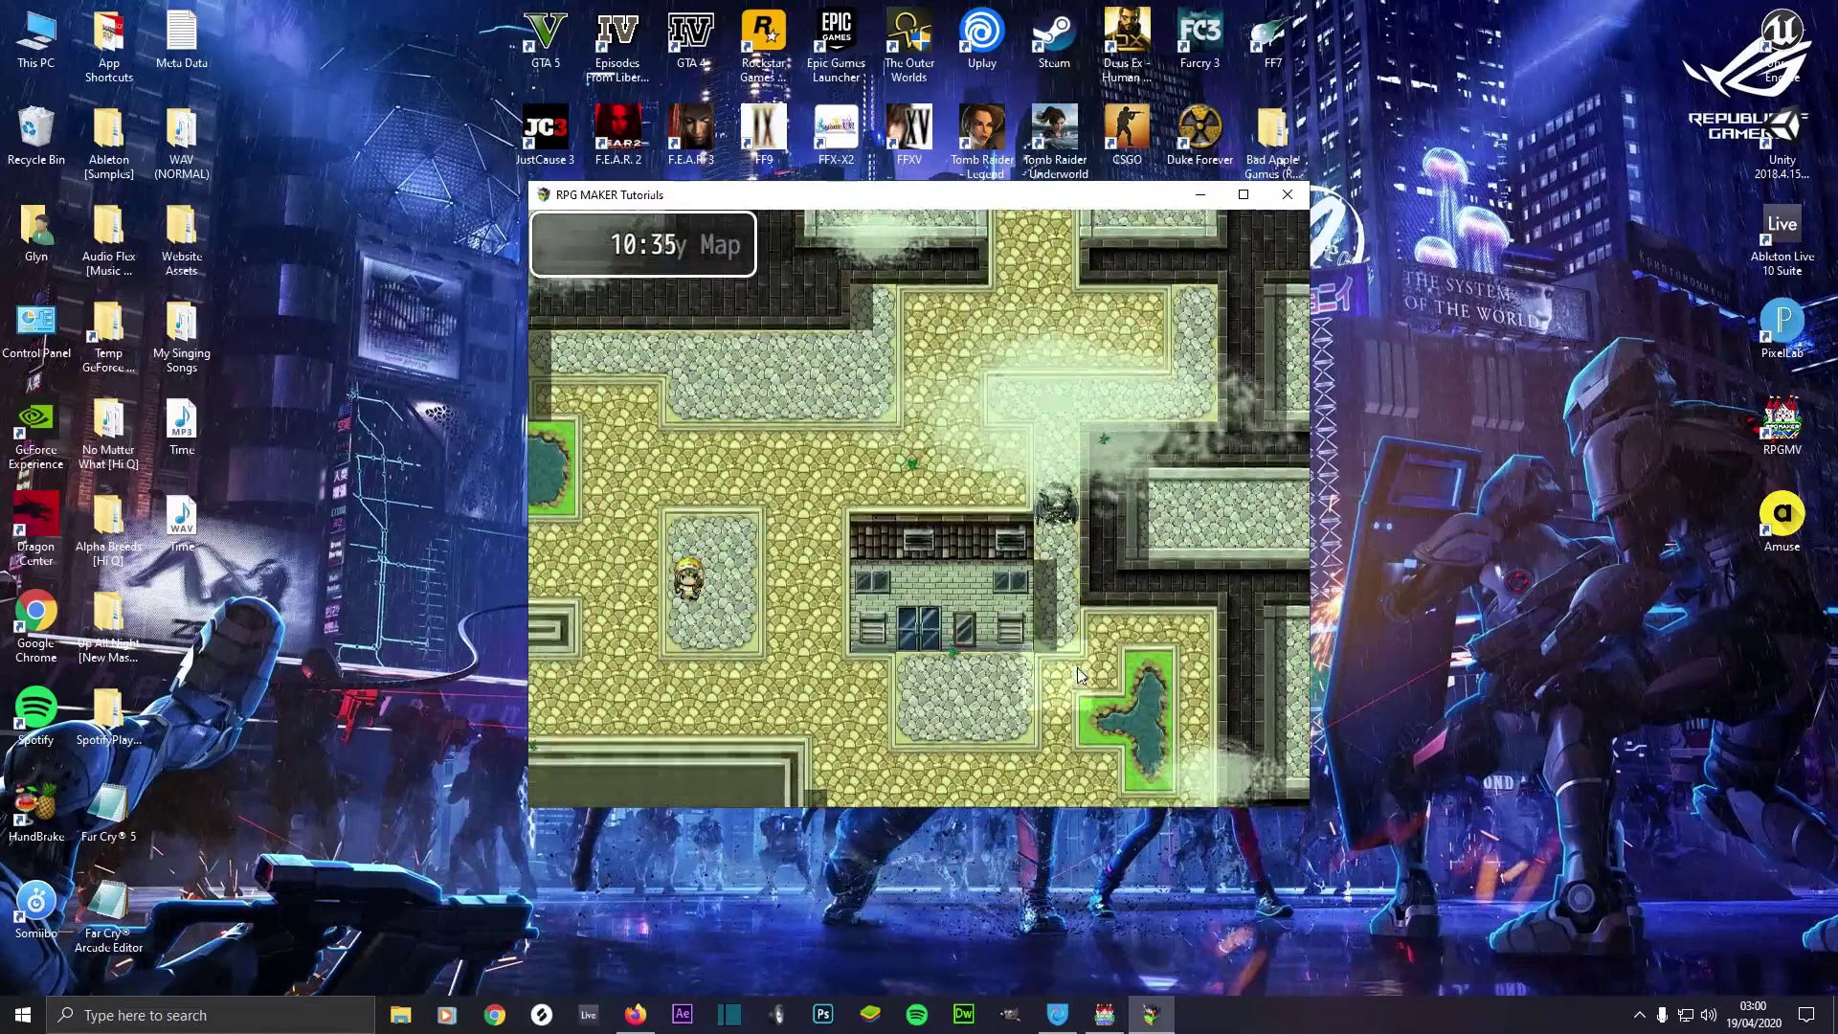
pyautogui.press('Down')
pyautogui.press('Right')
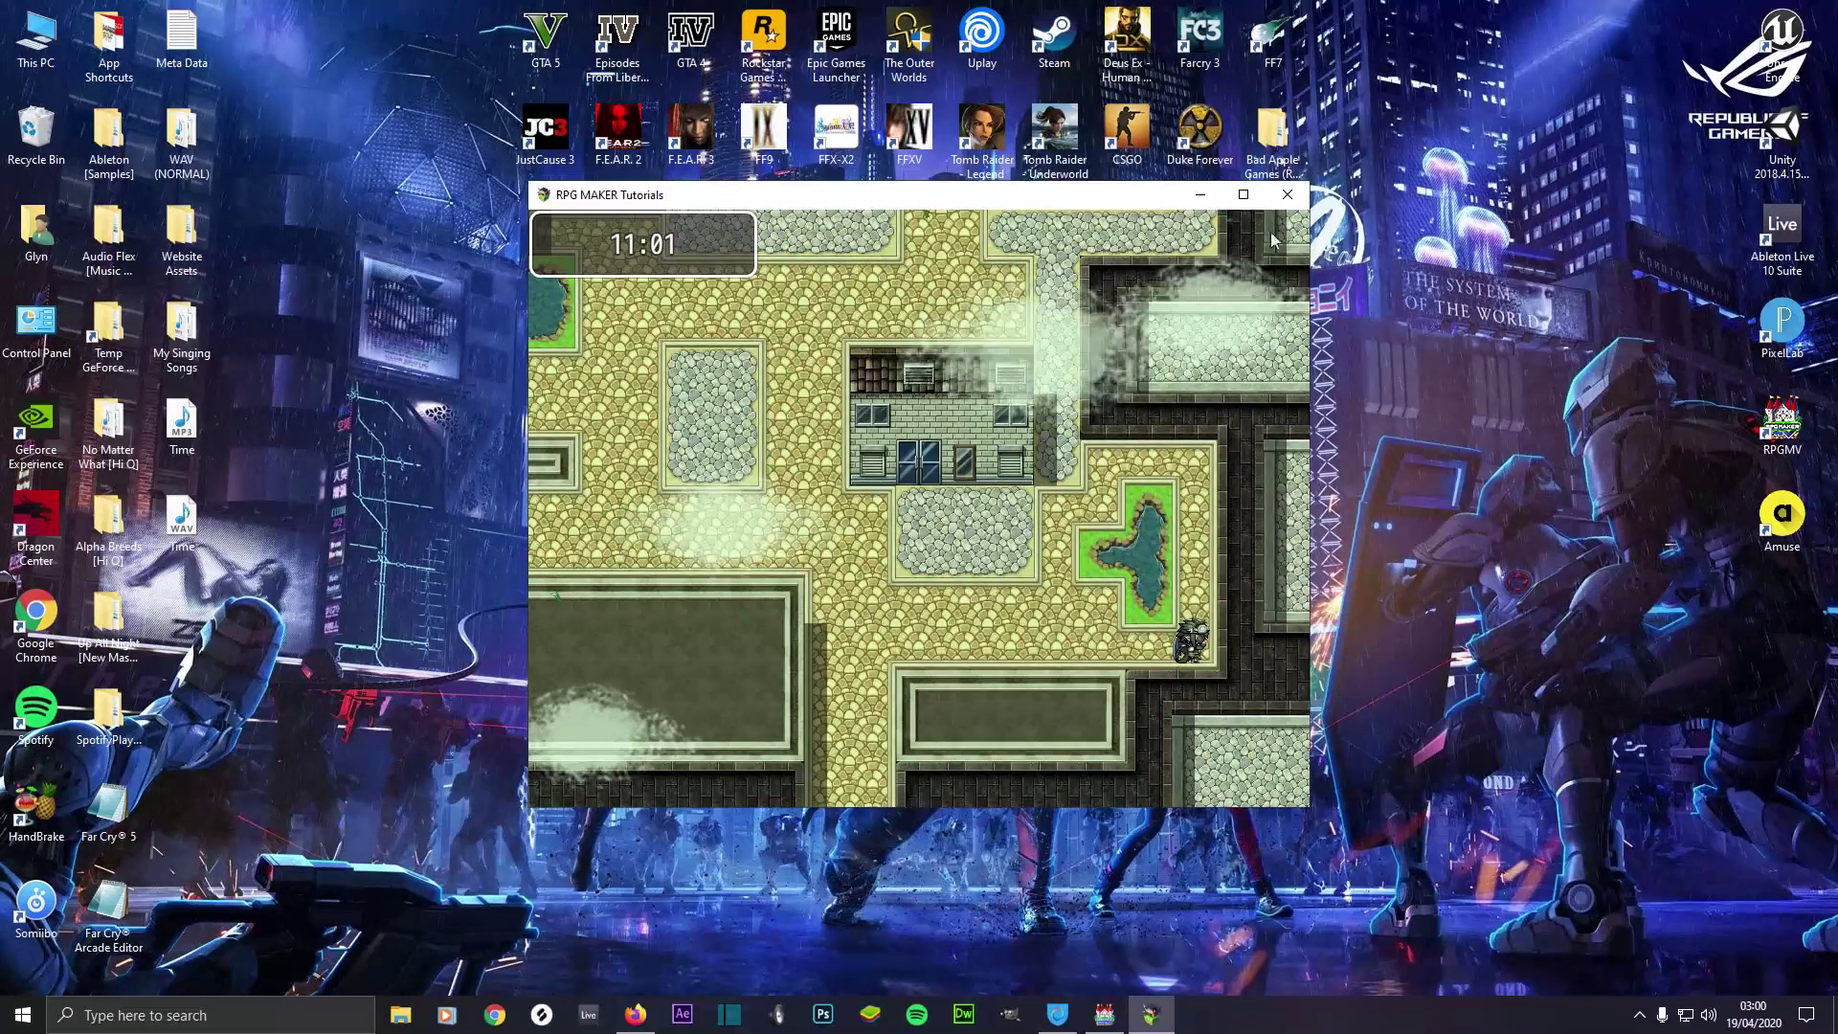
pyautogui.click(1288, 194)
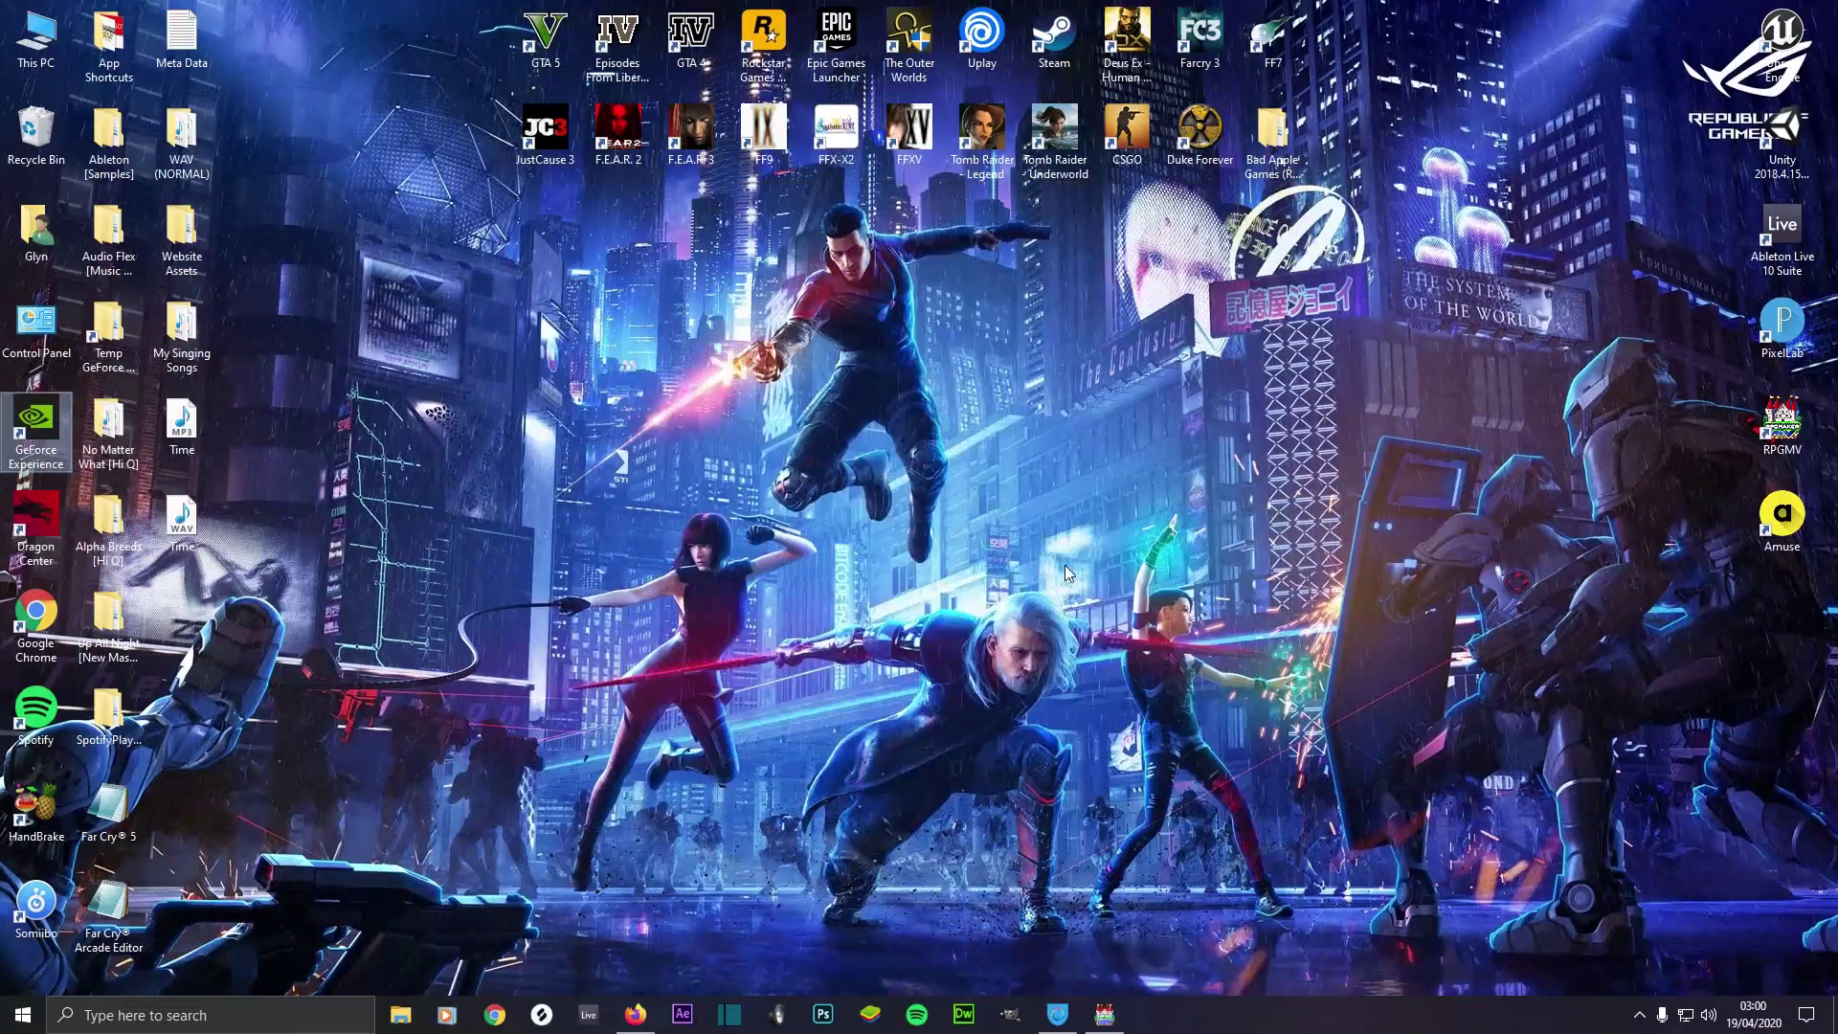
pyautogui.click(1104, 1014)
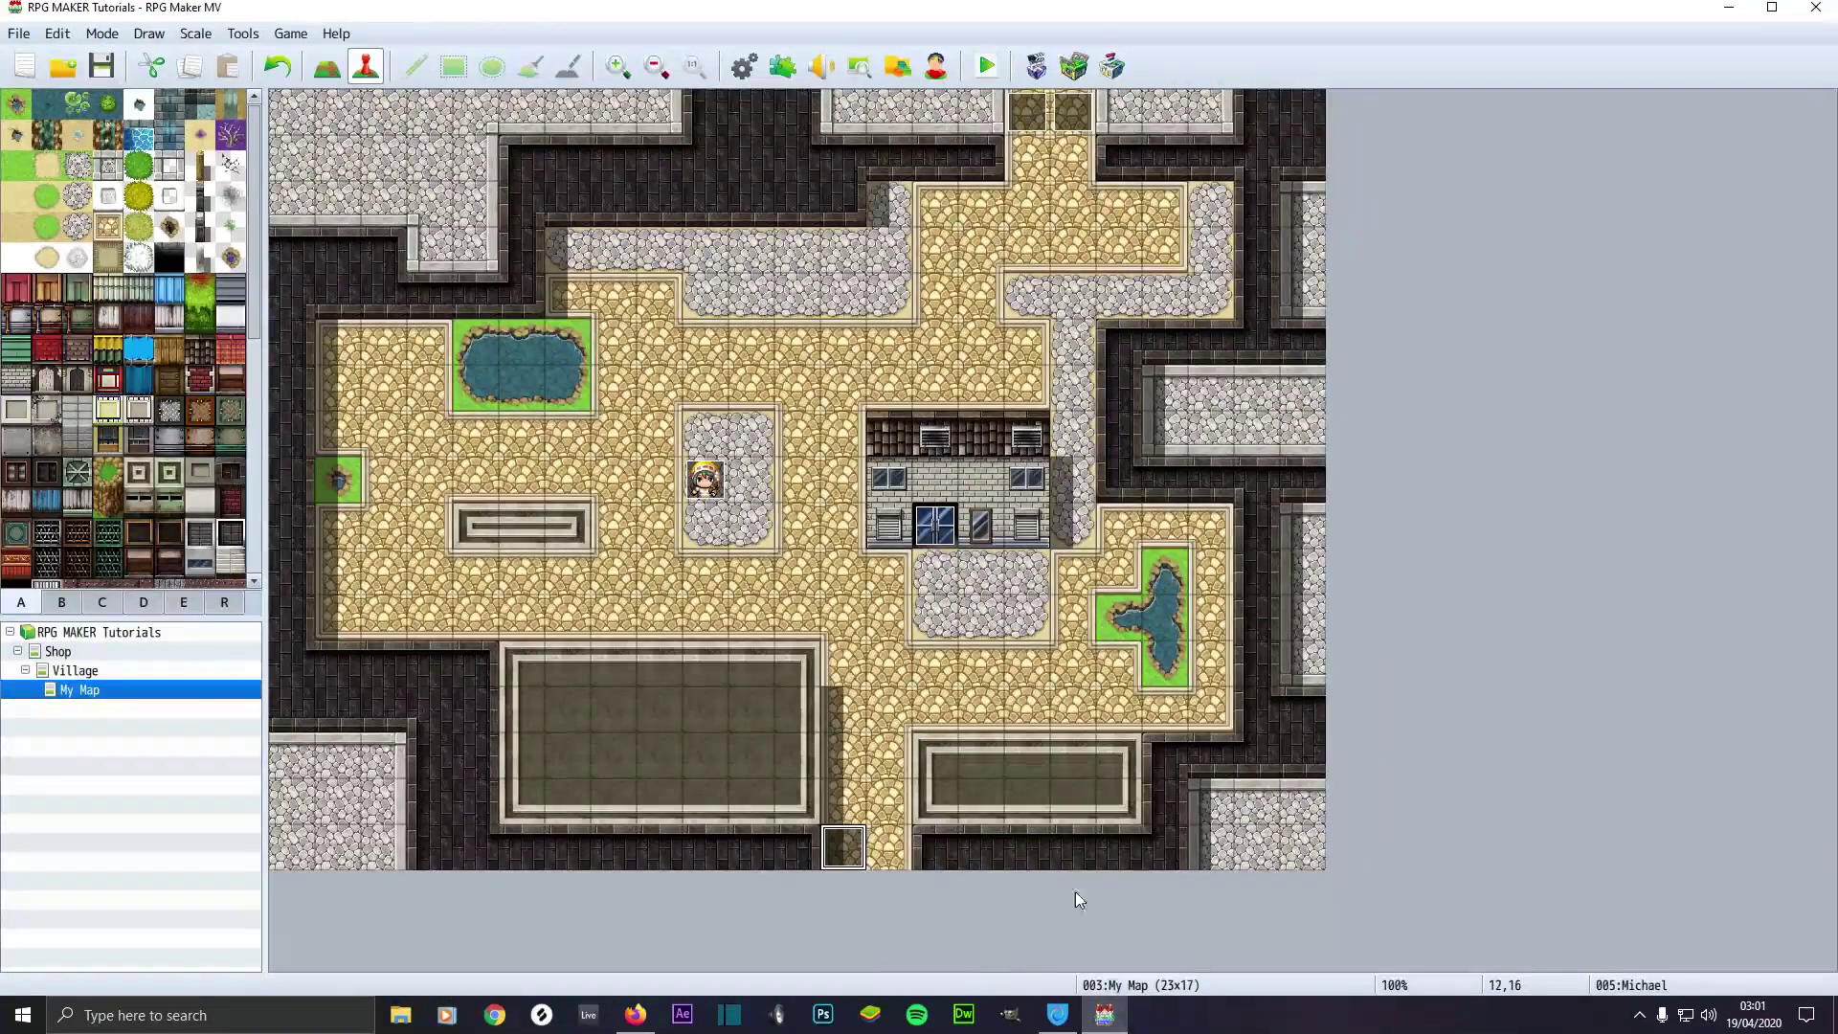